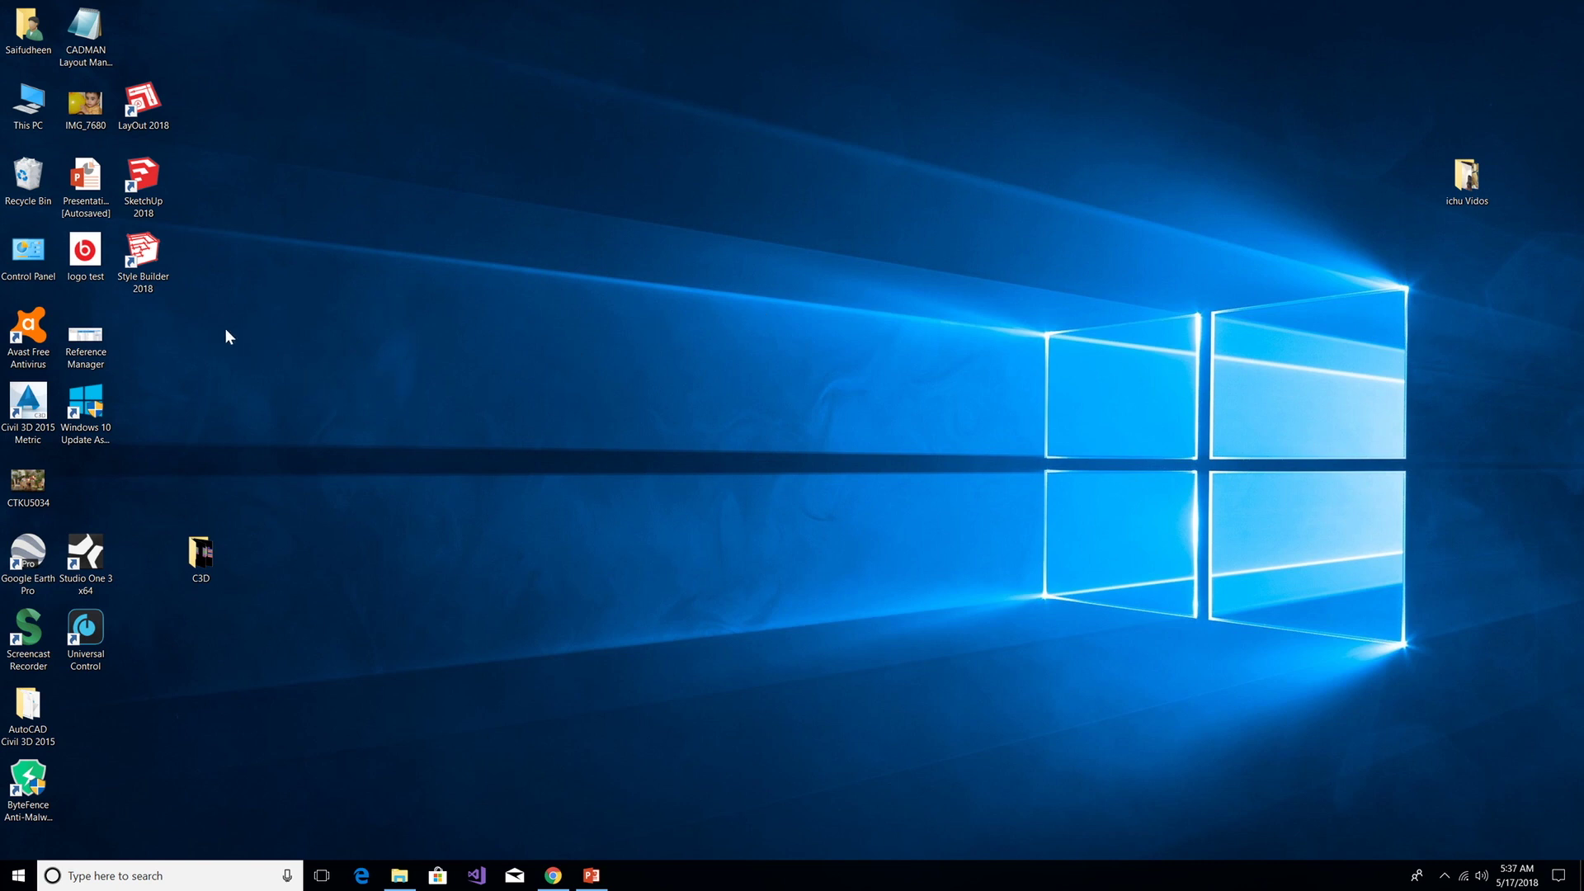
Launch Civil 3D 2015 Metric and open the Master Plan drawing
double_click(28, 401)
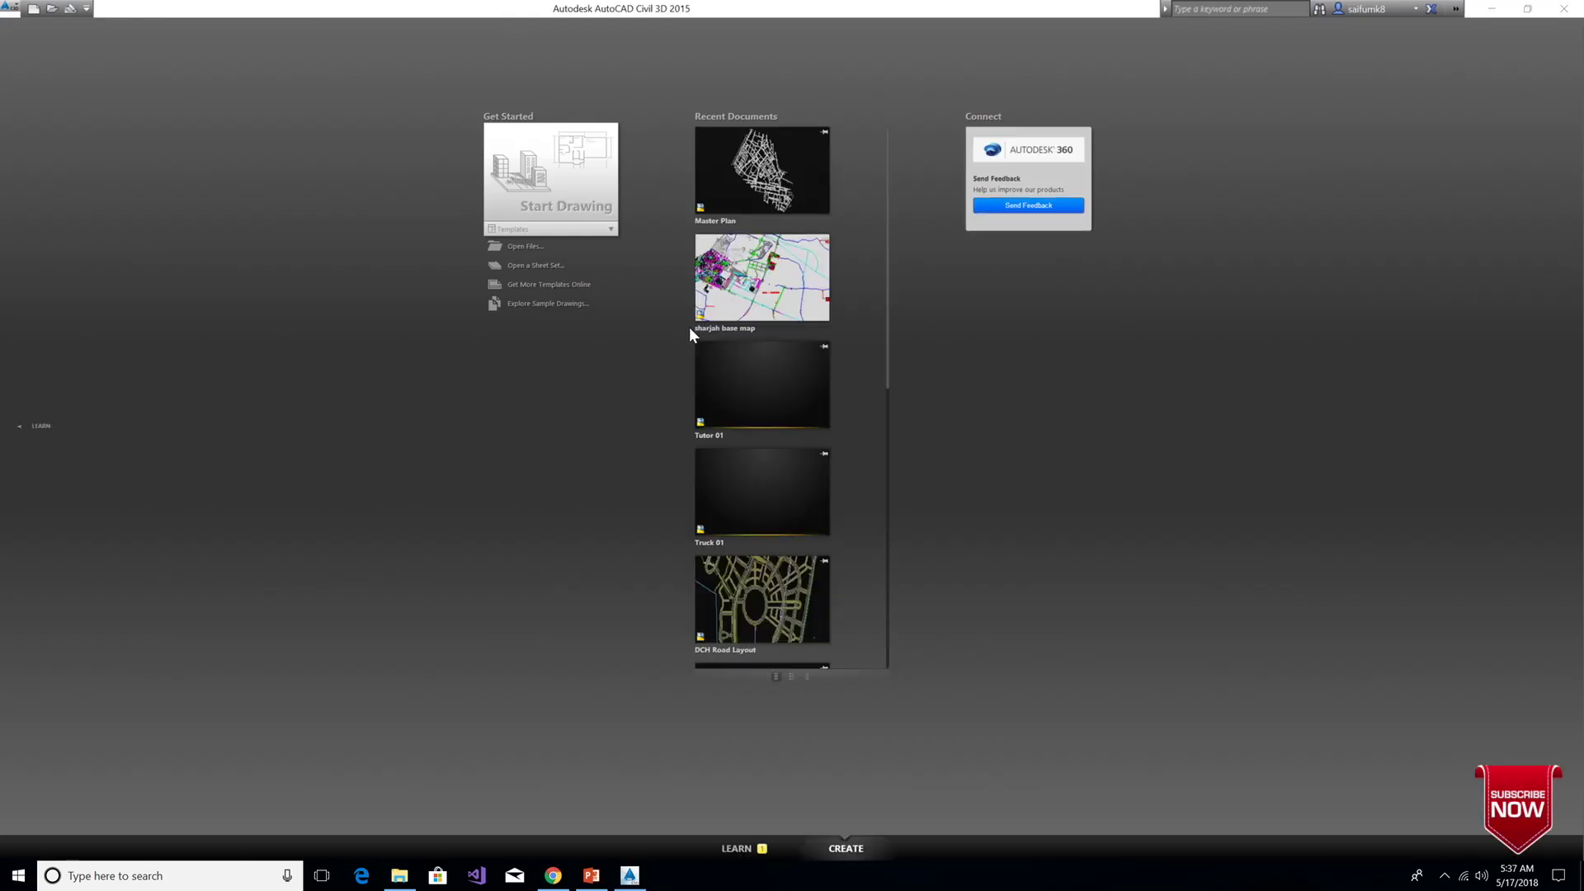
click(770, 170)
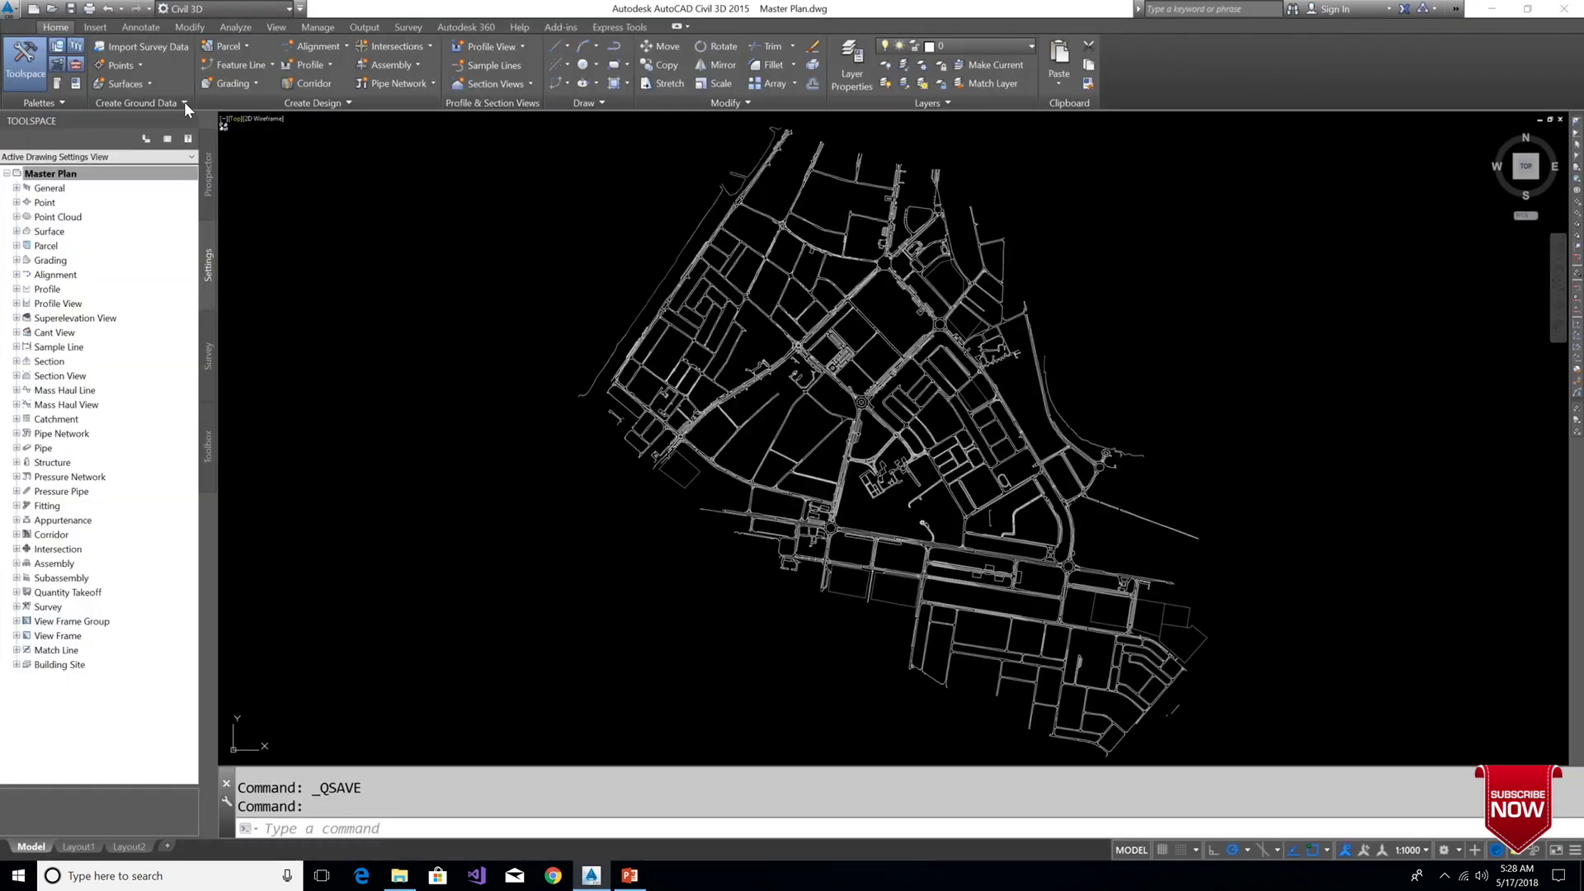
click(62, 173)
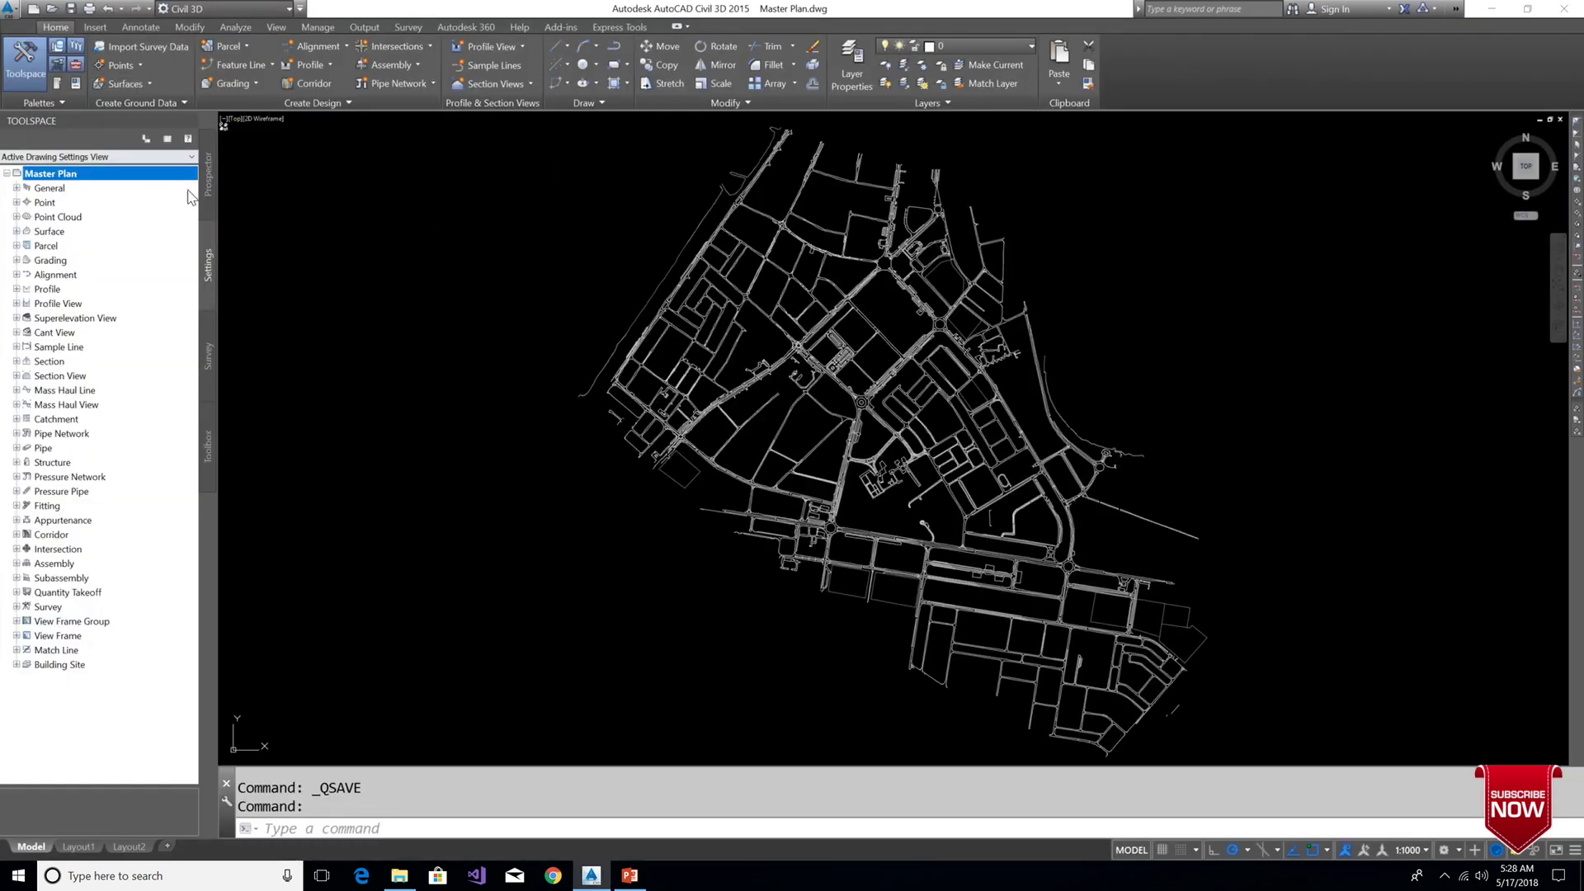
Review Master Plan's drawing settings, confirming the zone stays No Datum, No Projection
right_click(75, 174)
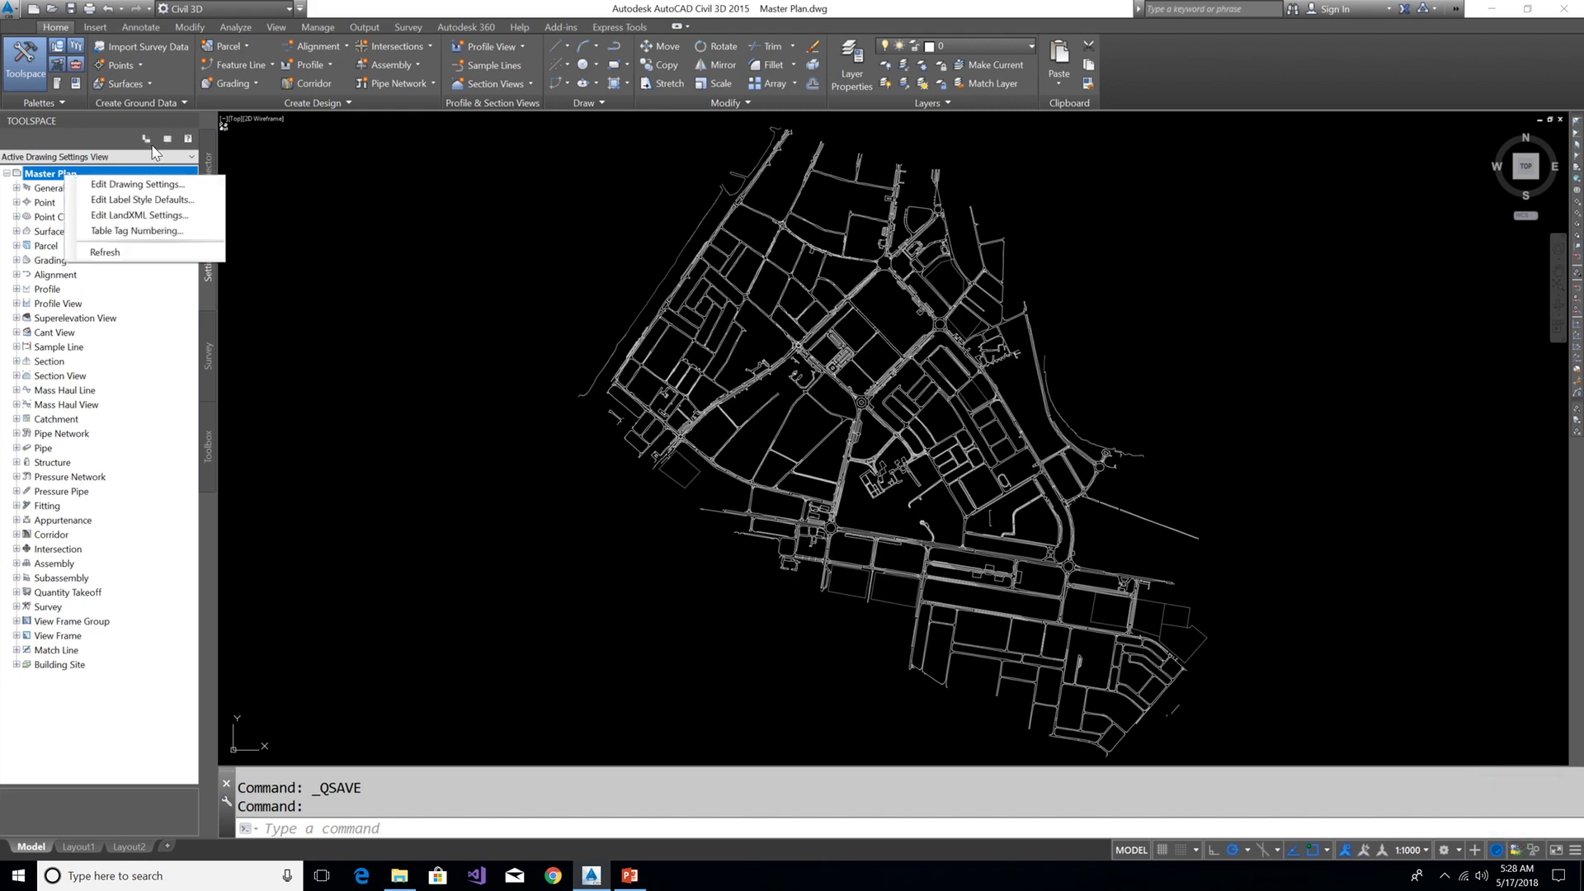
click(147, 185)
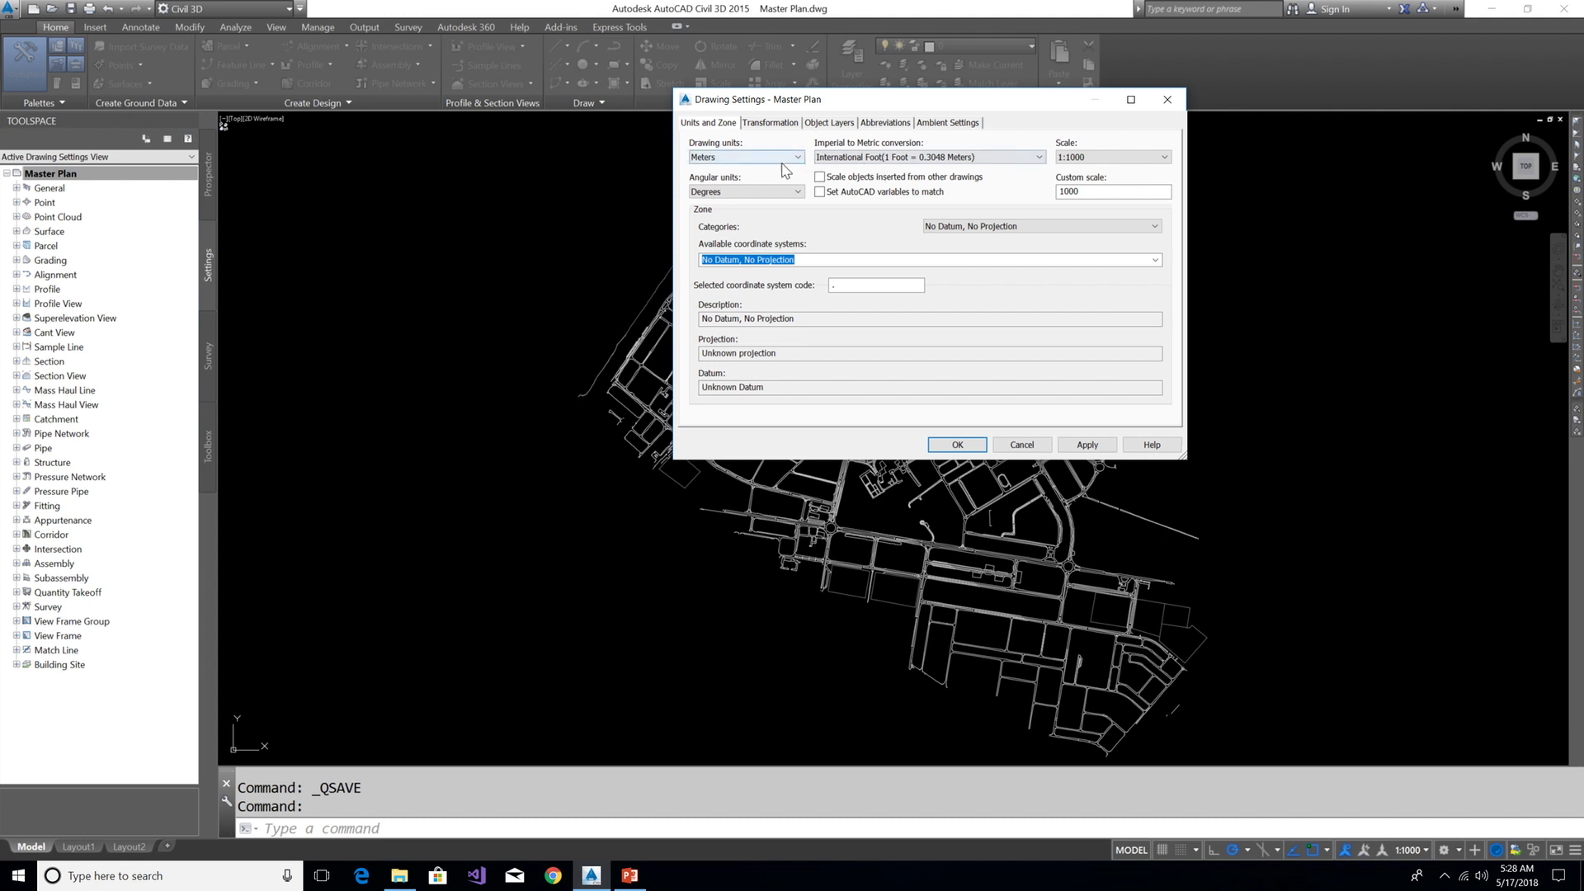
click(1157, 261)
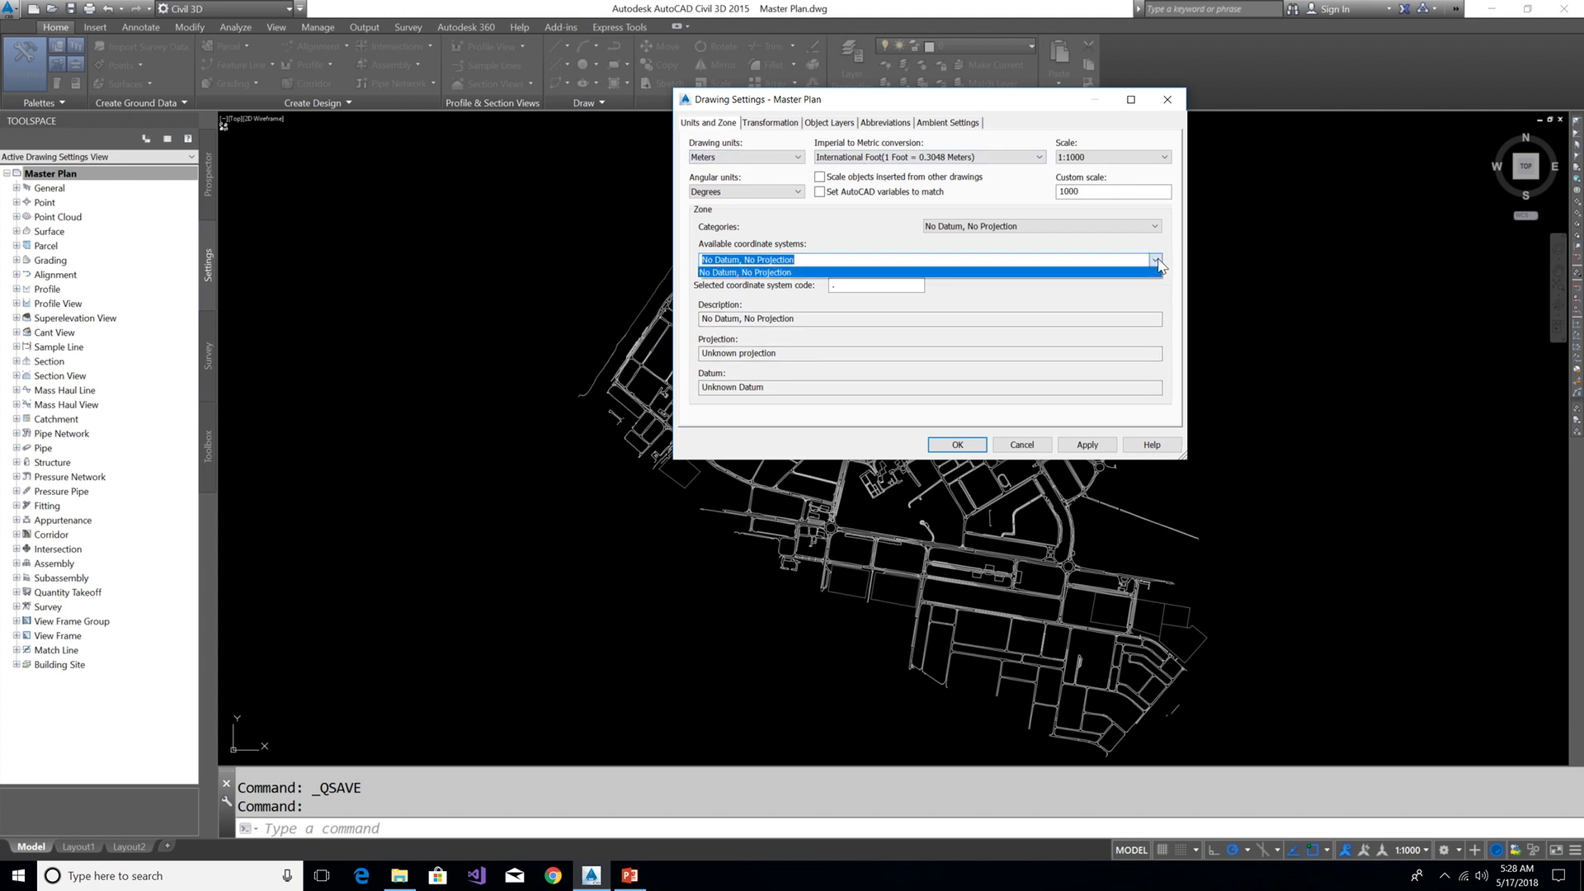
click(1155, 259)
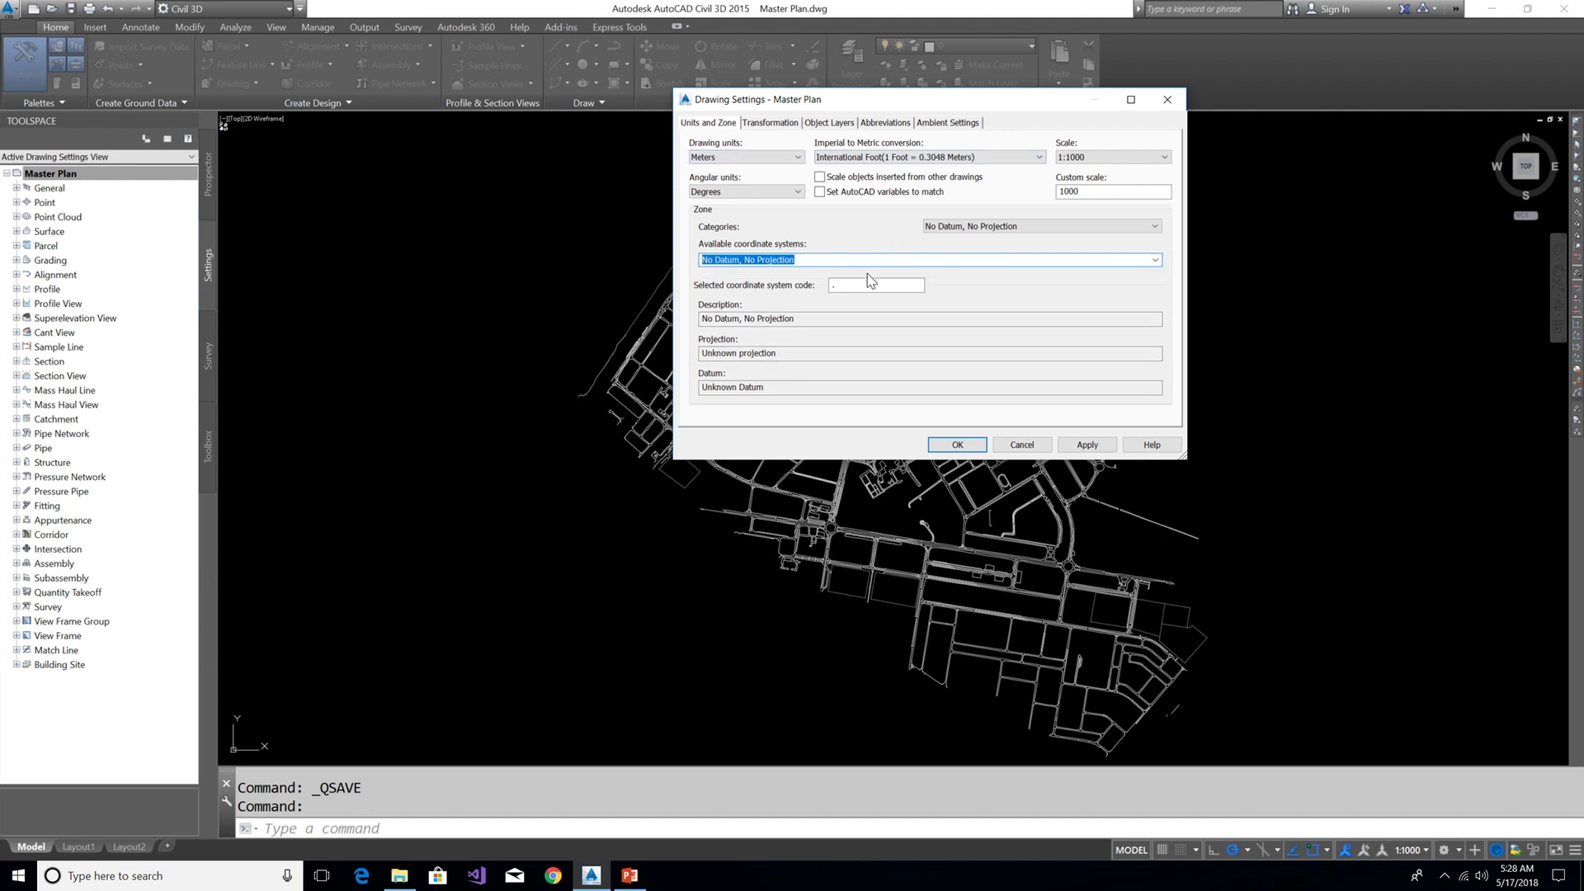
click(852, 284)
click(848, 260)
click(854, 284)
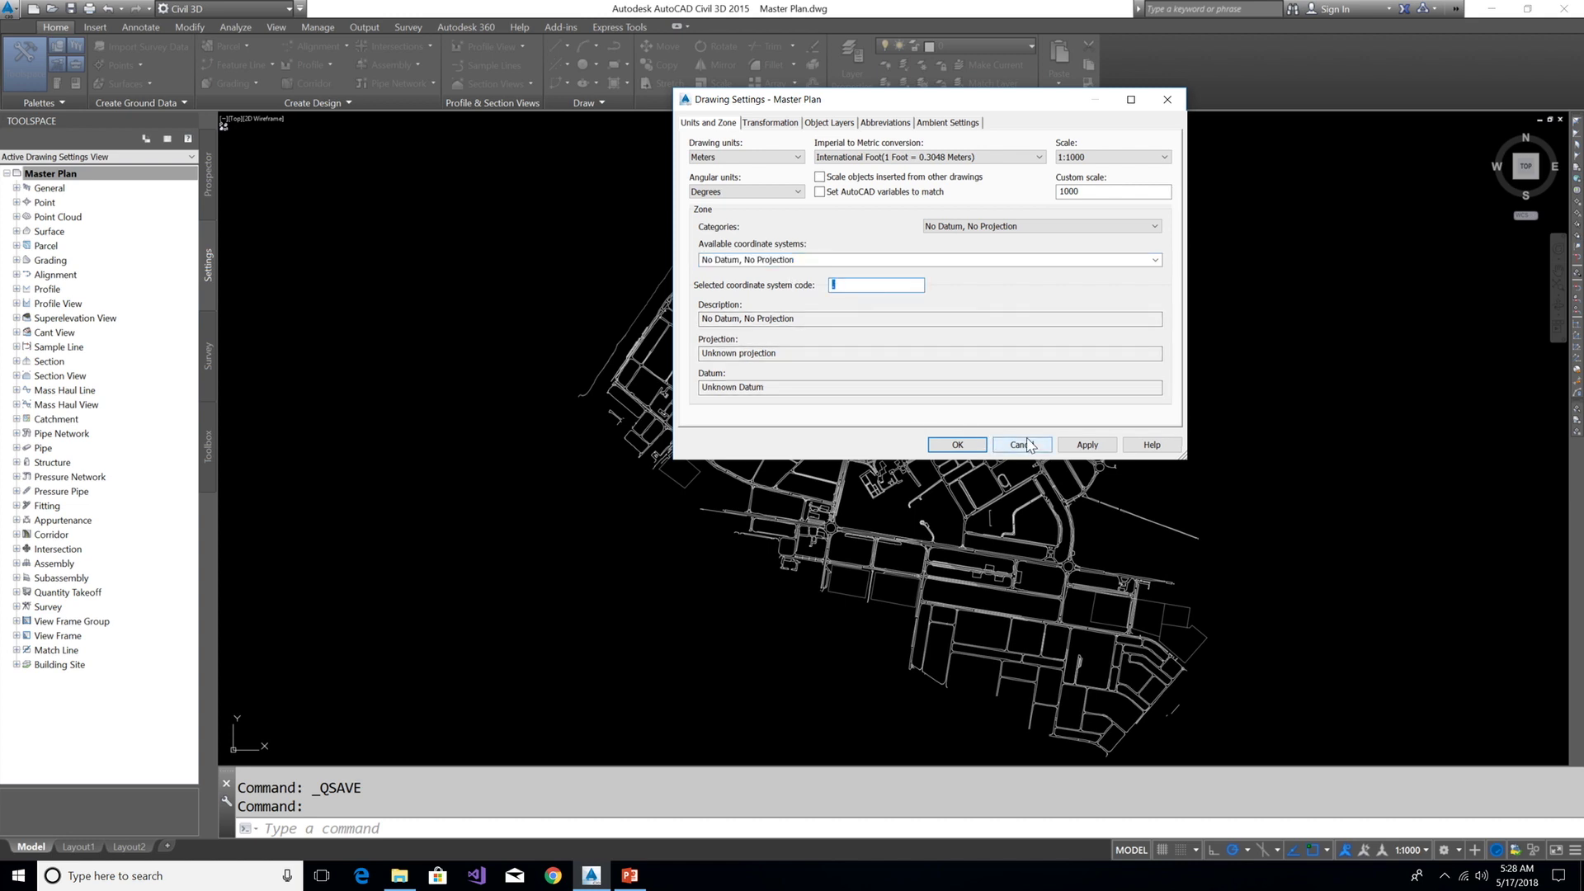
click(957, 445)
Assign UTM84-40N to the drawing with MAPCSASSIGN, after searching the list for wgs84
text(ma)
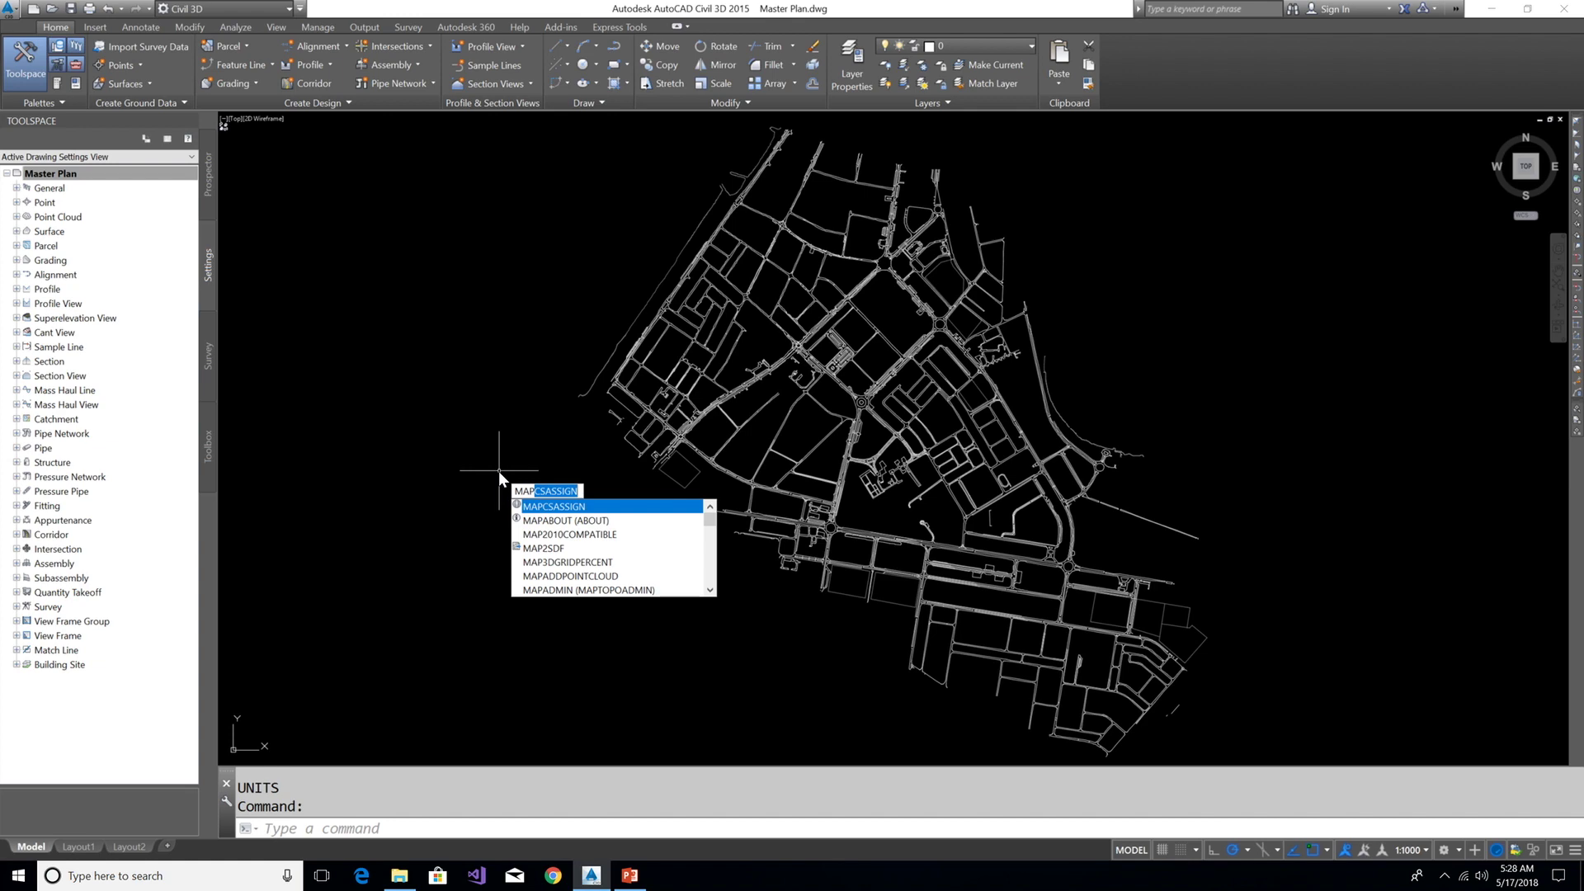
key(Escape)
text(MAPCSASSIGN)
key(Return)
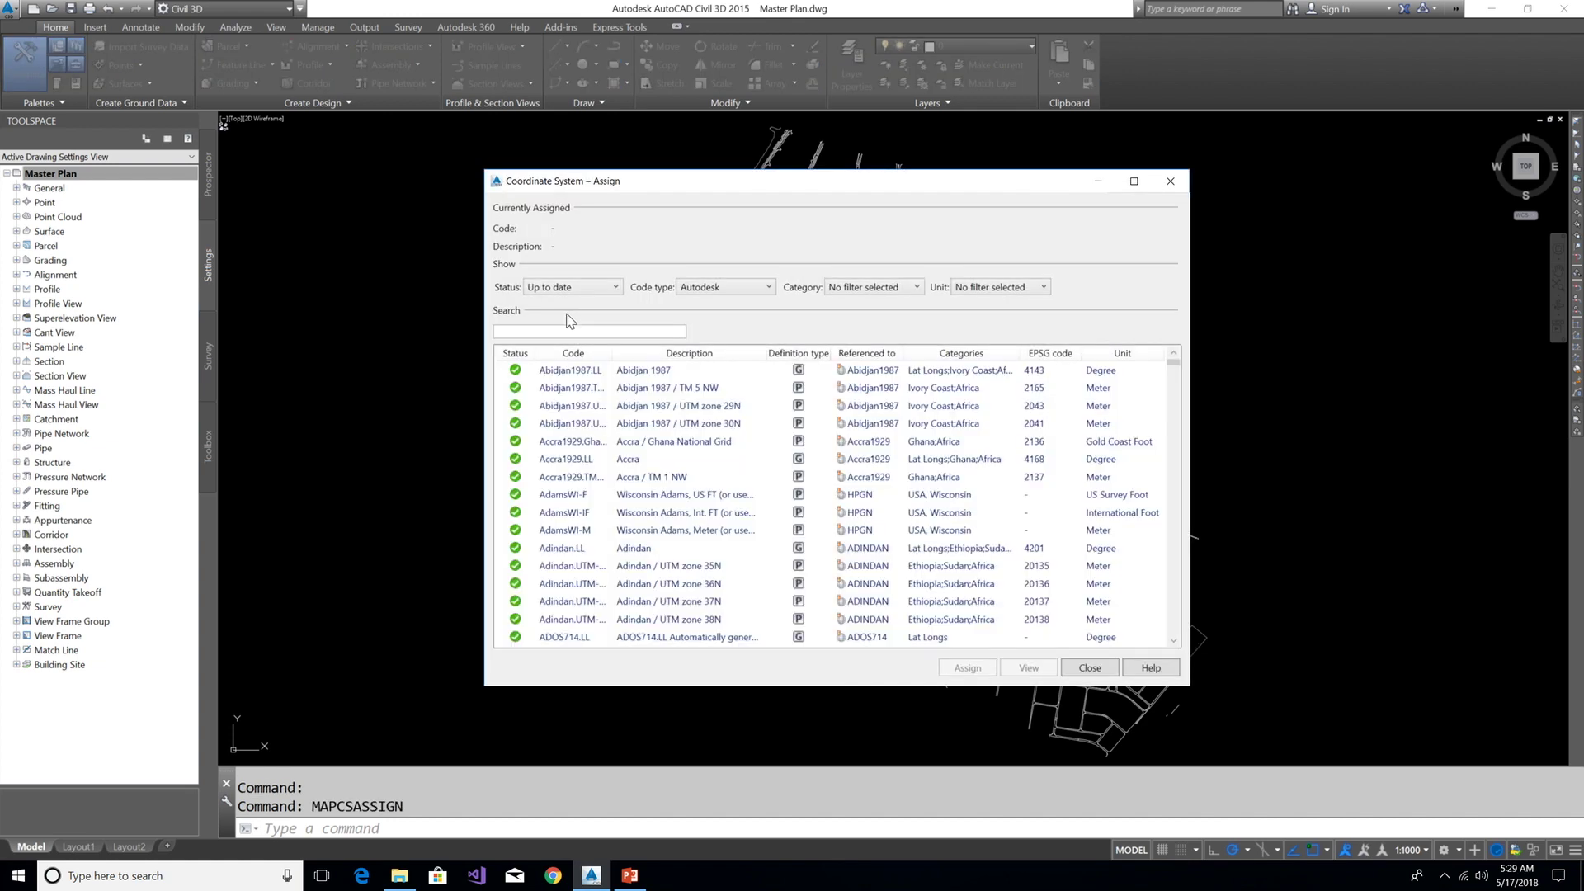
click(555, 333)
text(wgs)
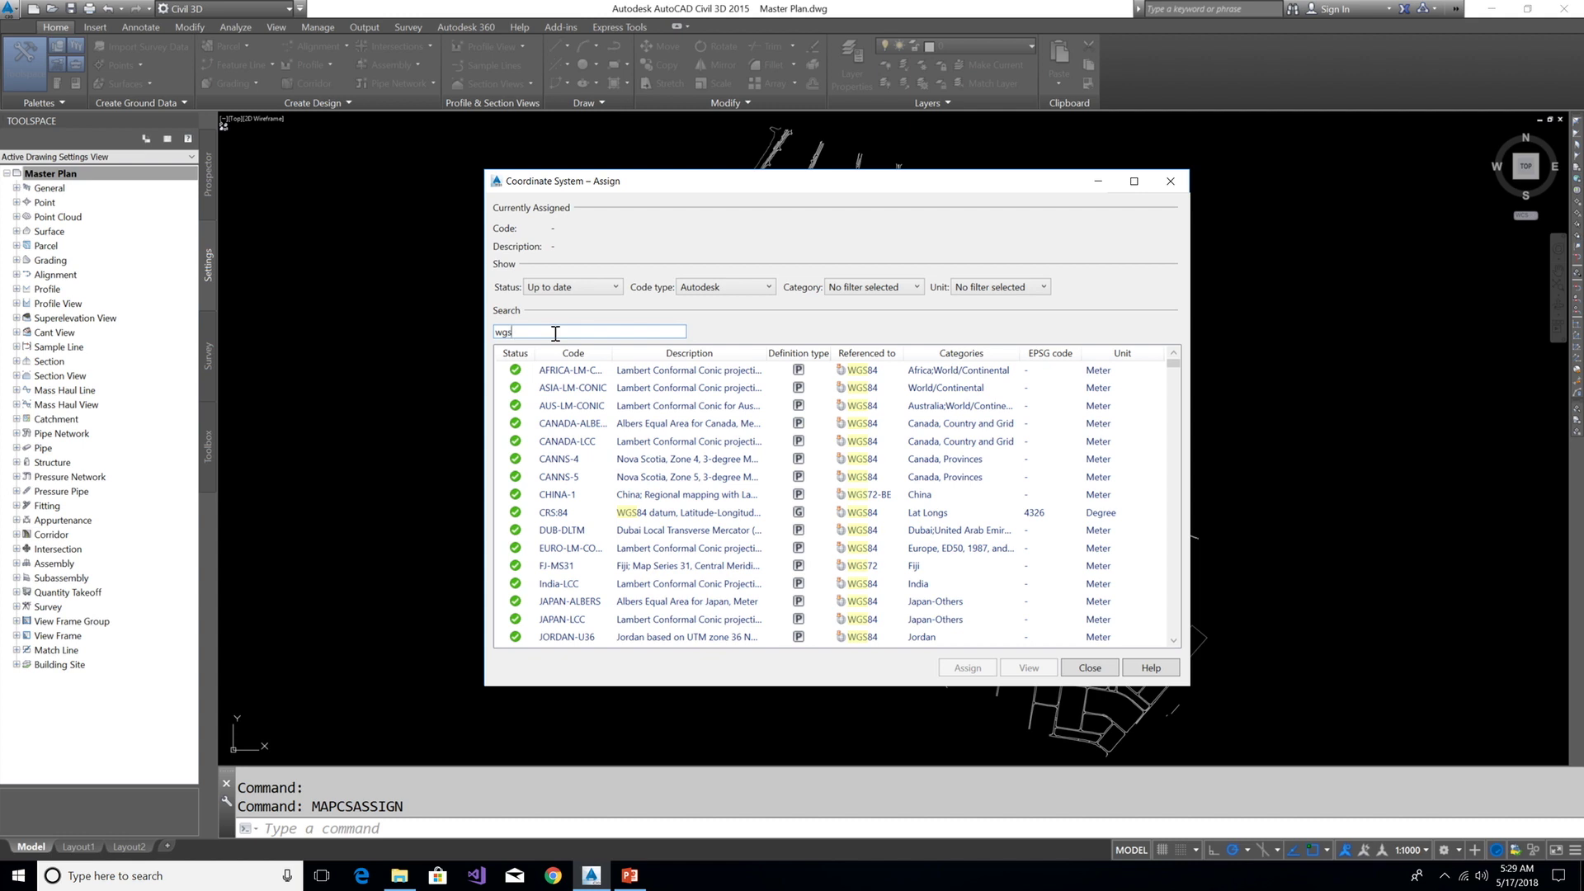
text(84)
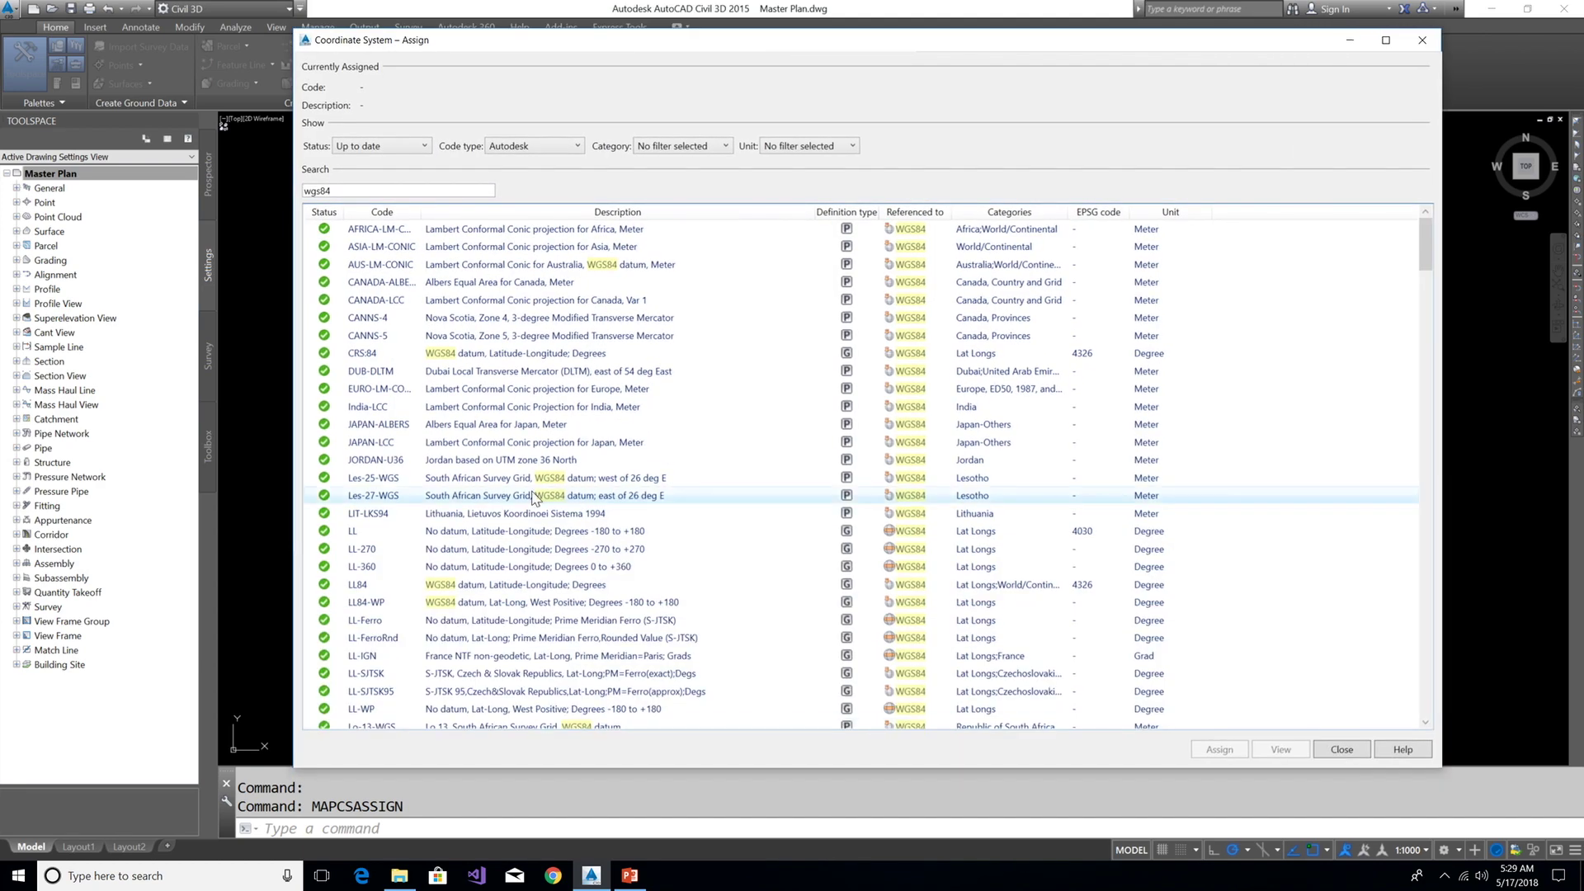
scroll(533, 495, down, 20)
click(396, 353)
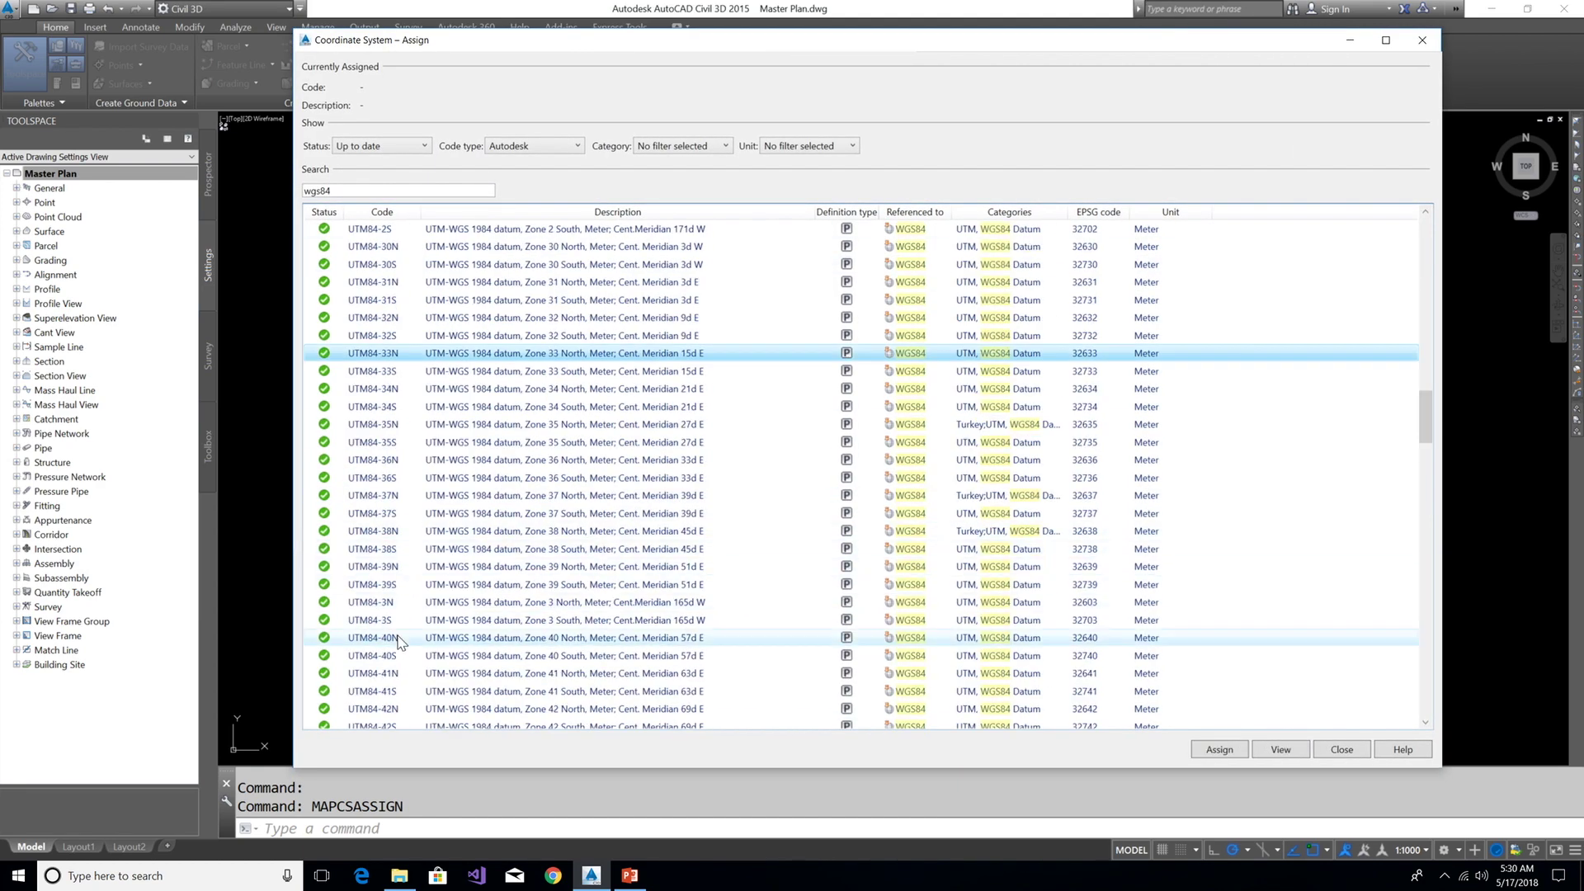
click(399, 642)
click(1220, 750)
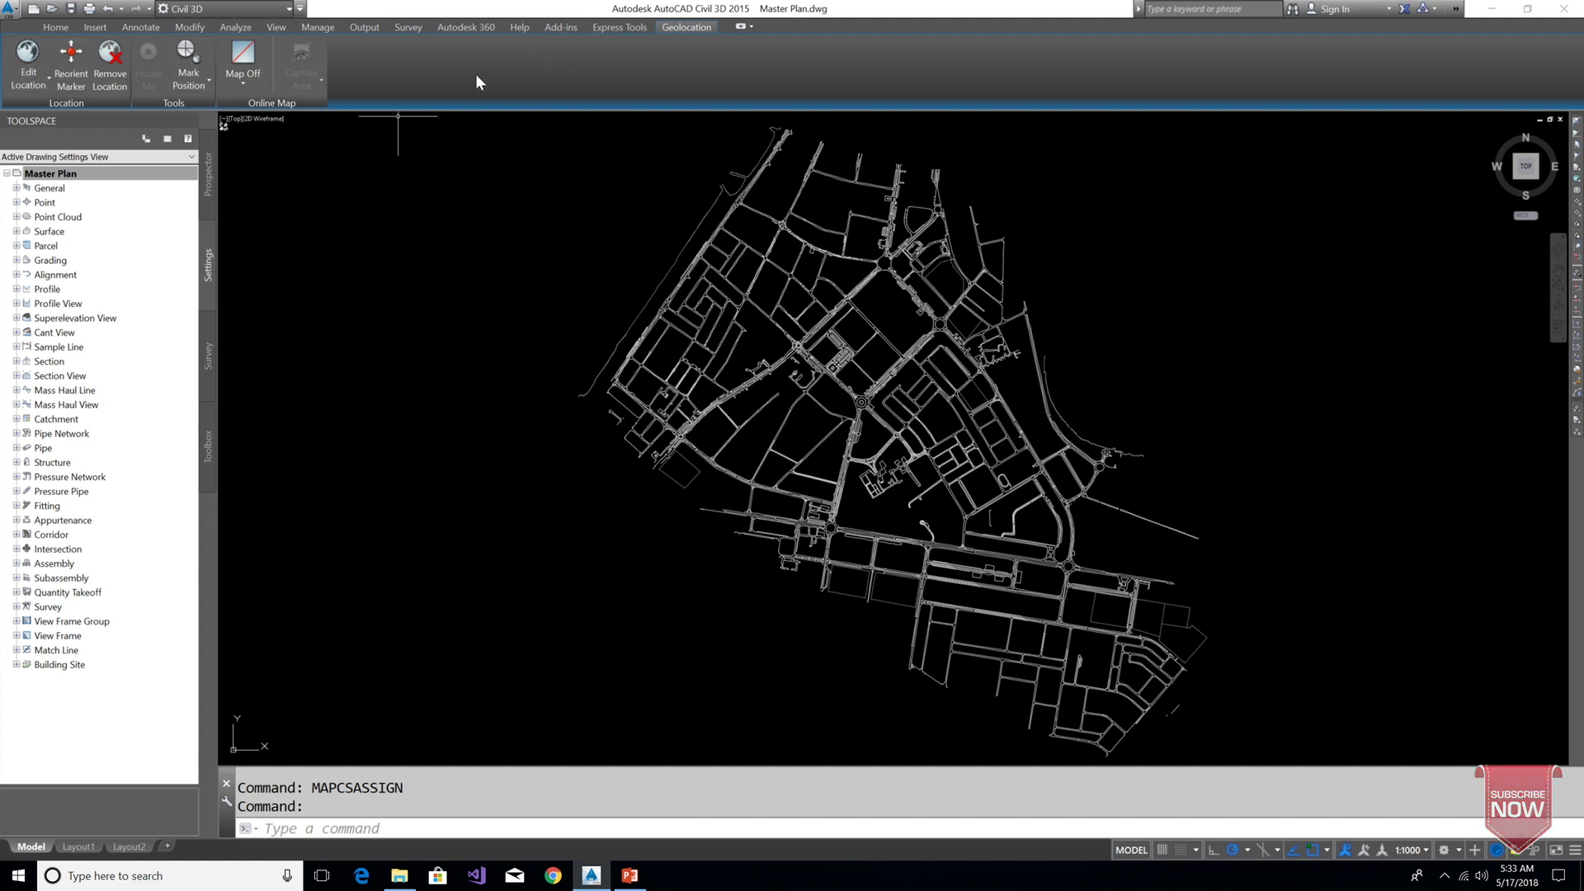
Switch the online map to Map Aerial and agree to use online map data
click(246, 86)
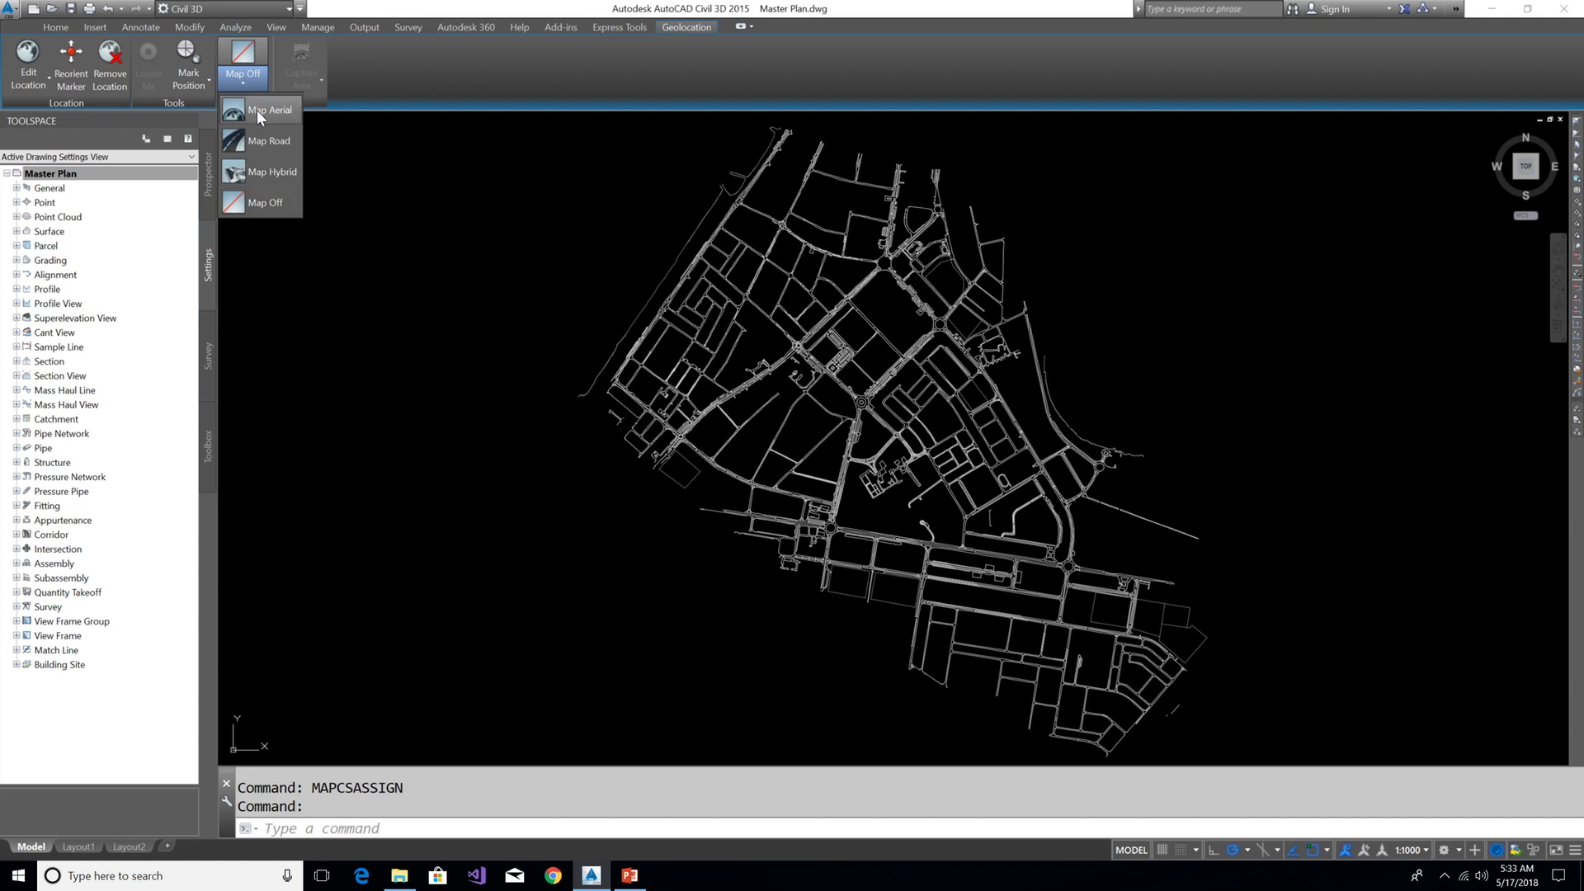
click(258, 110)
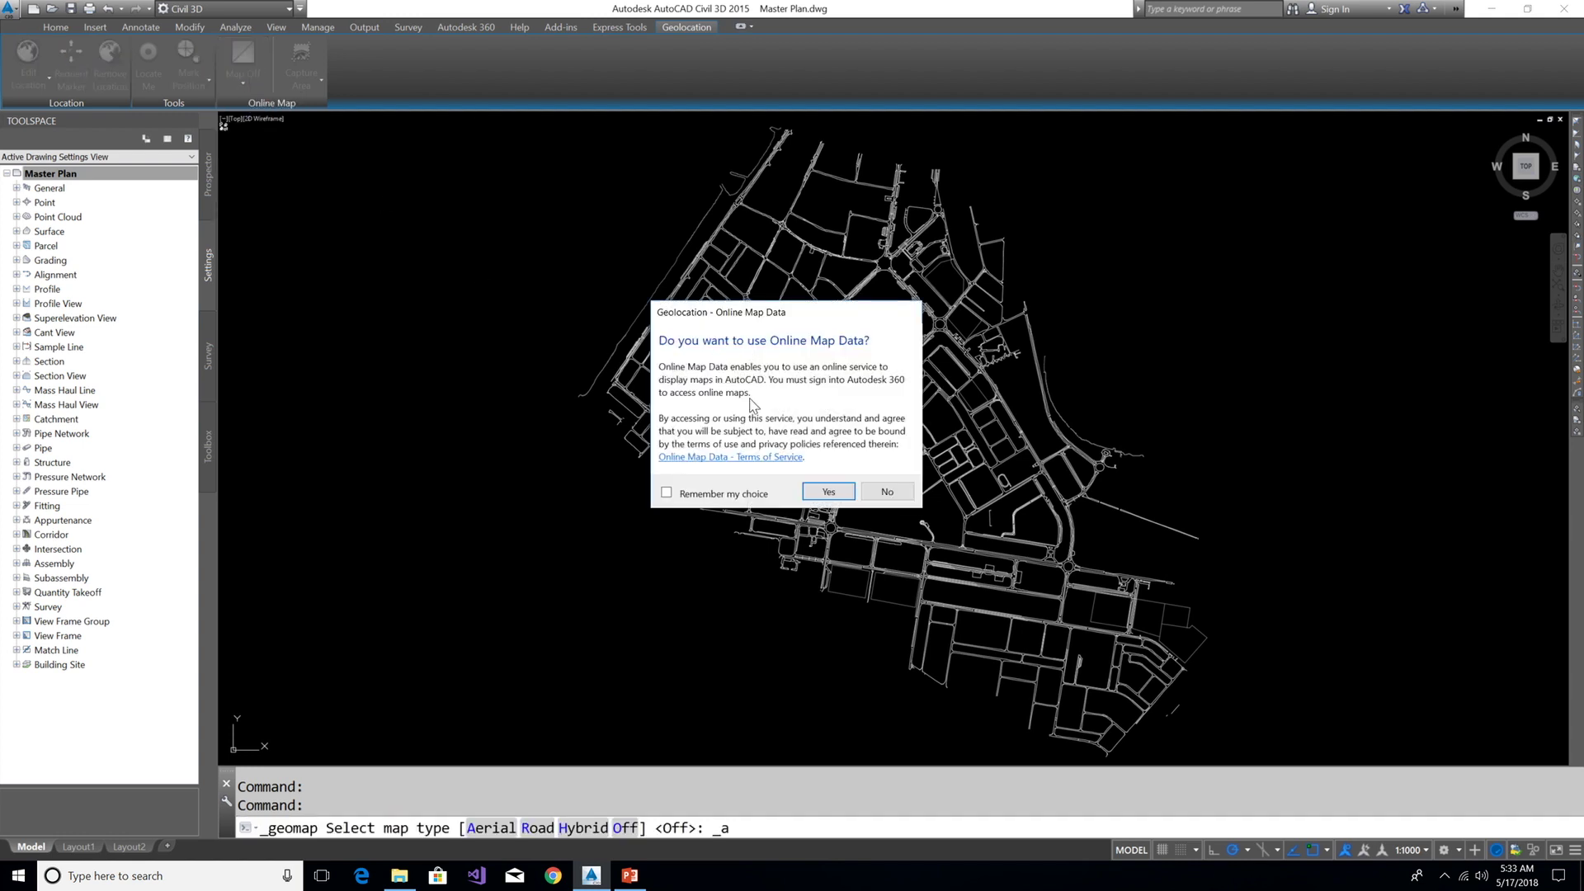
click(829, 493)
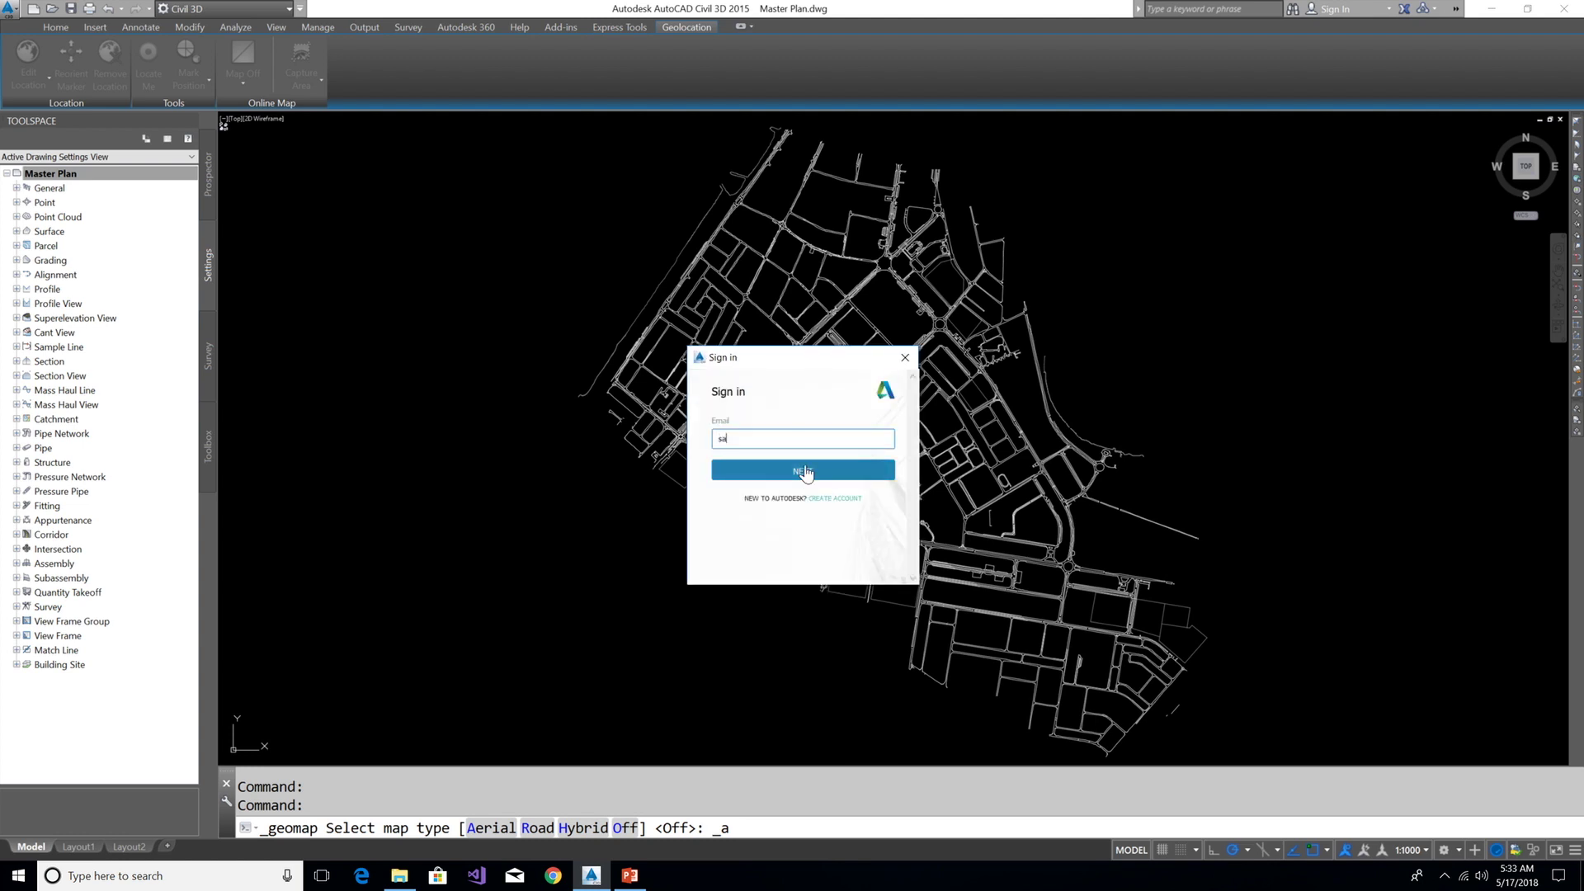
Sign in to Autodesk 360 with the account e-mail and password
click(804, 471)
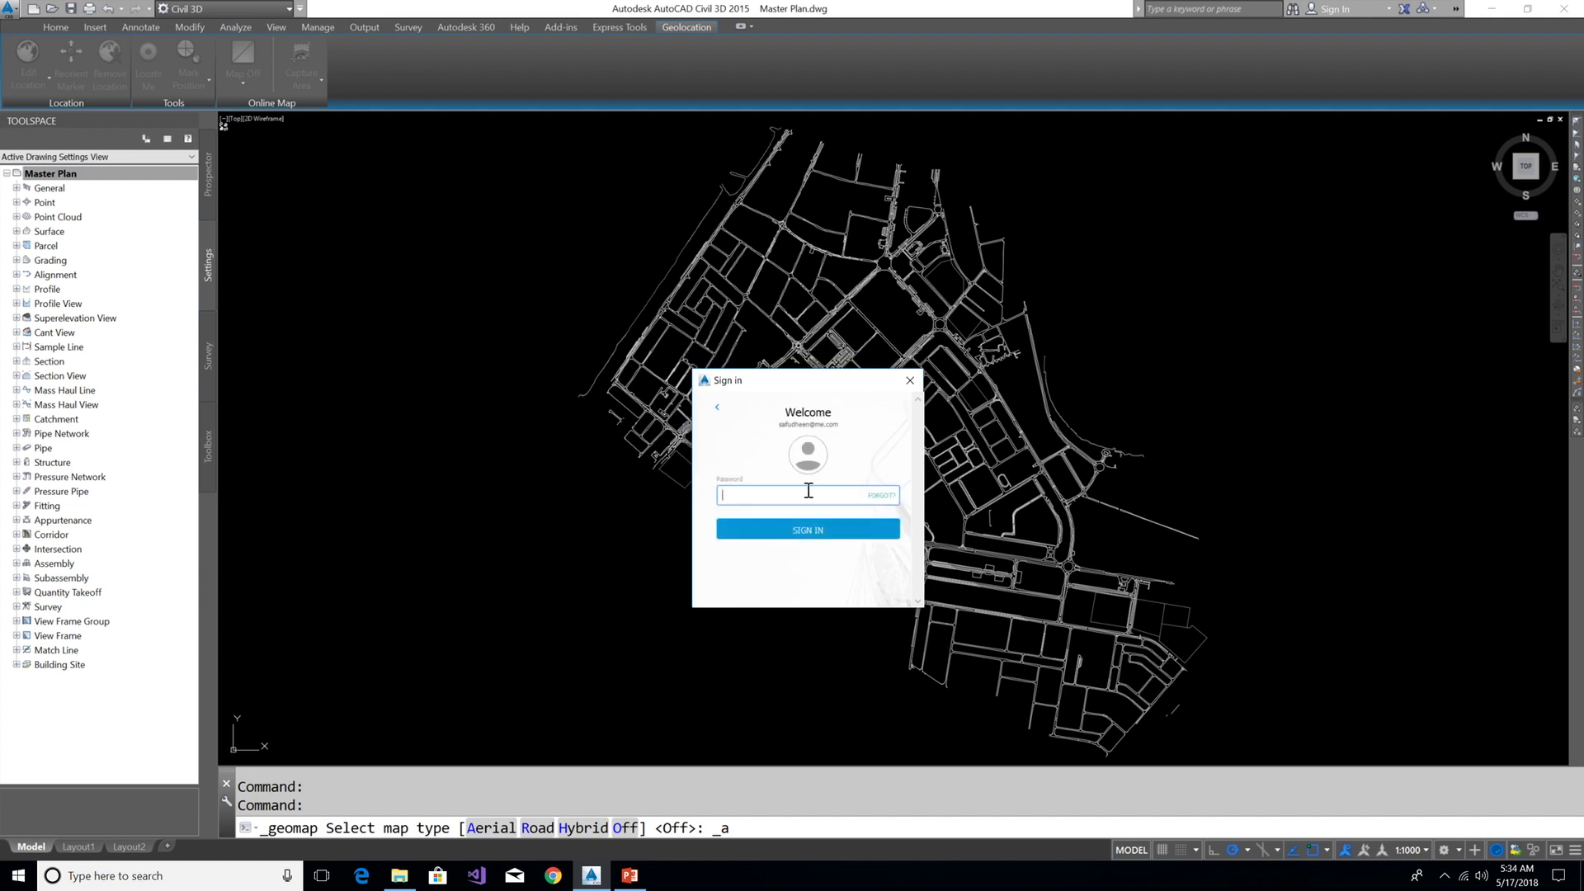
text(••••••••••••)
click(801, 530)
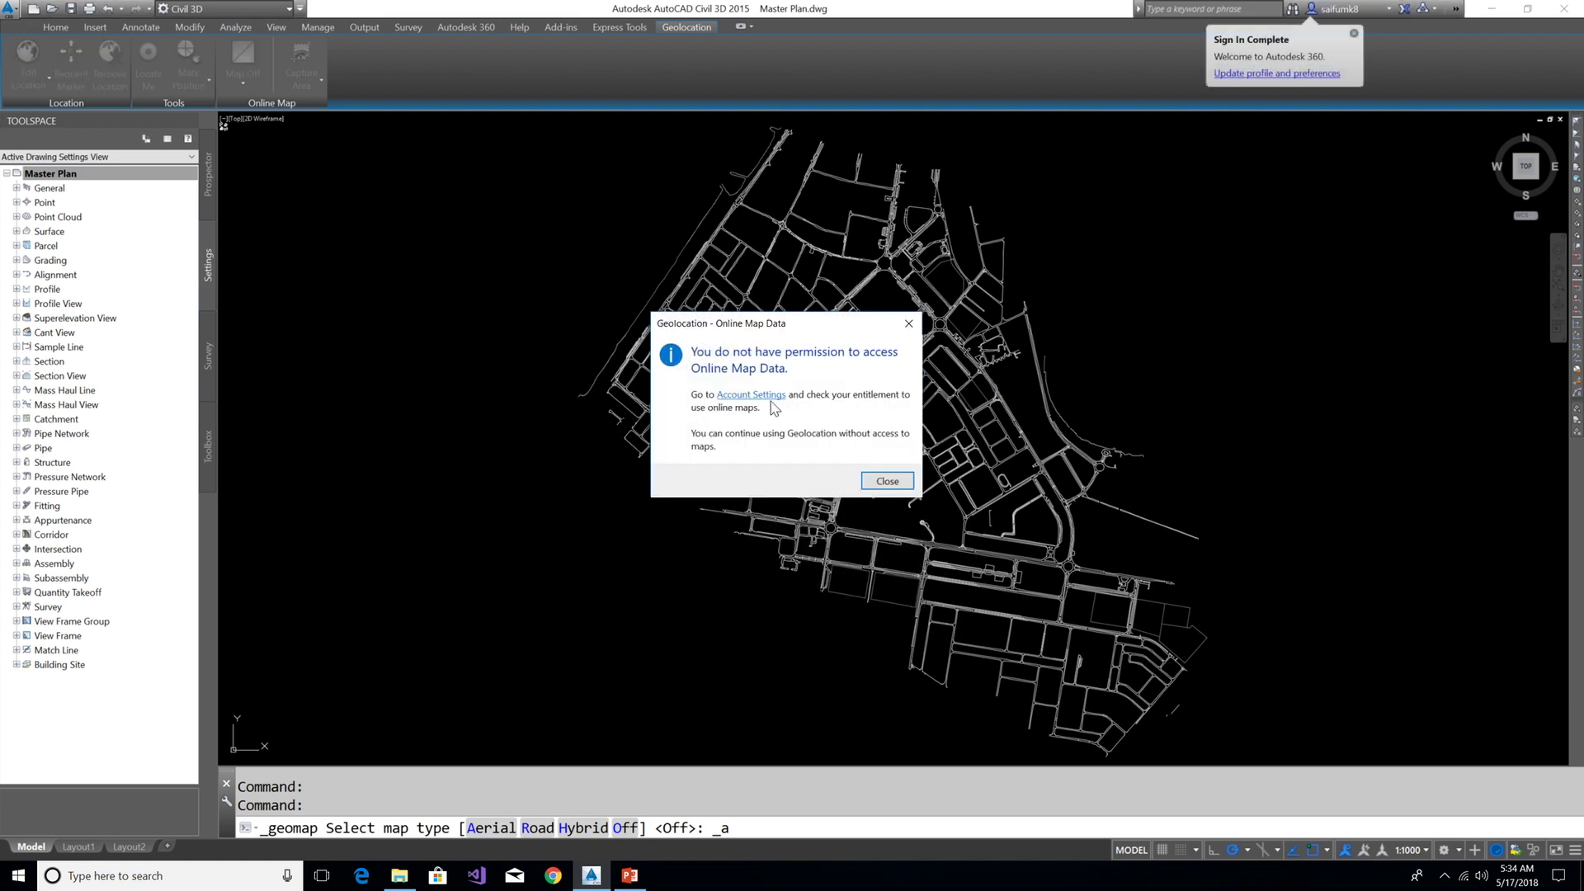
Dismiss the no-permission message and request the required software update information
drag(802, 332, 942, 275)
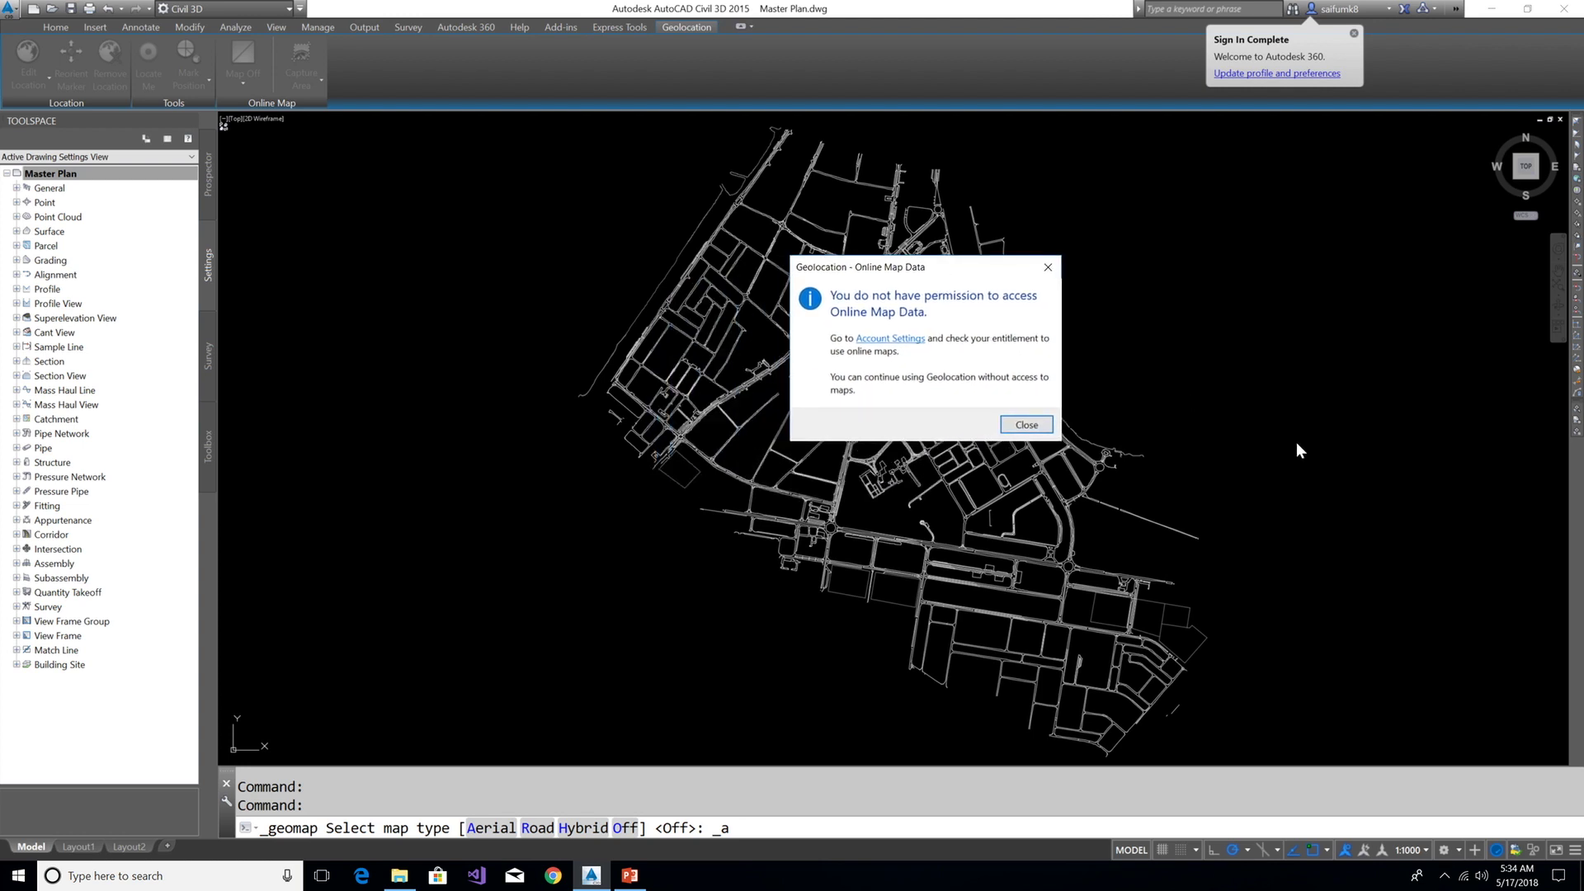
click(1023, 427)
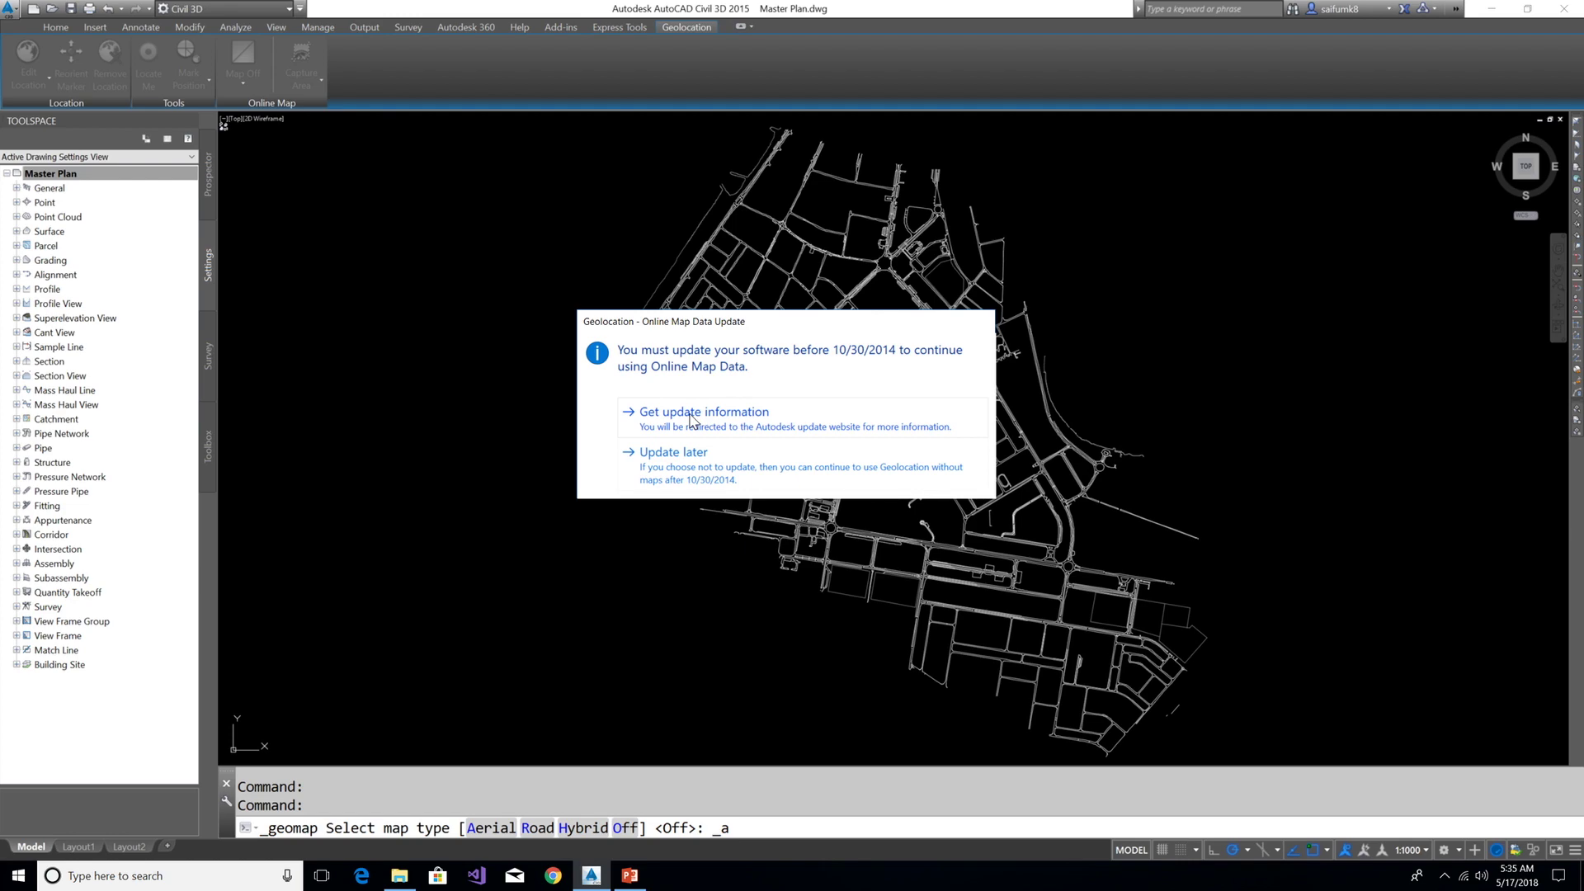
click(692, 416)
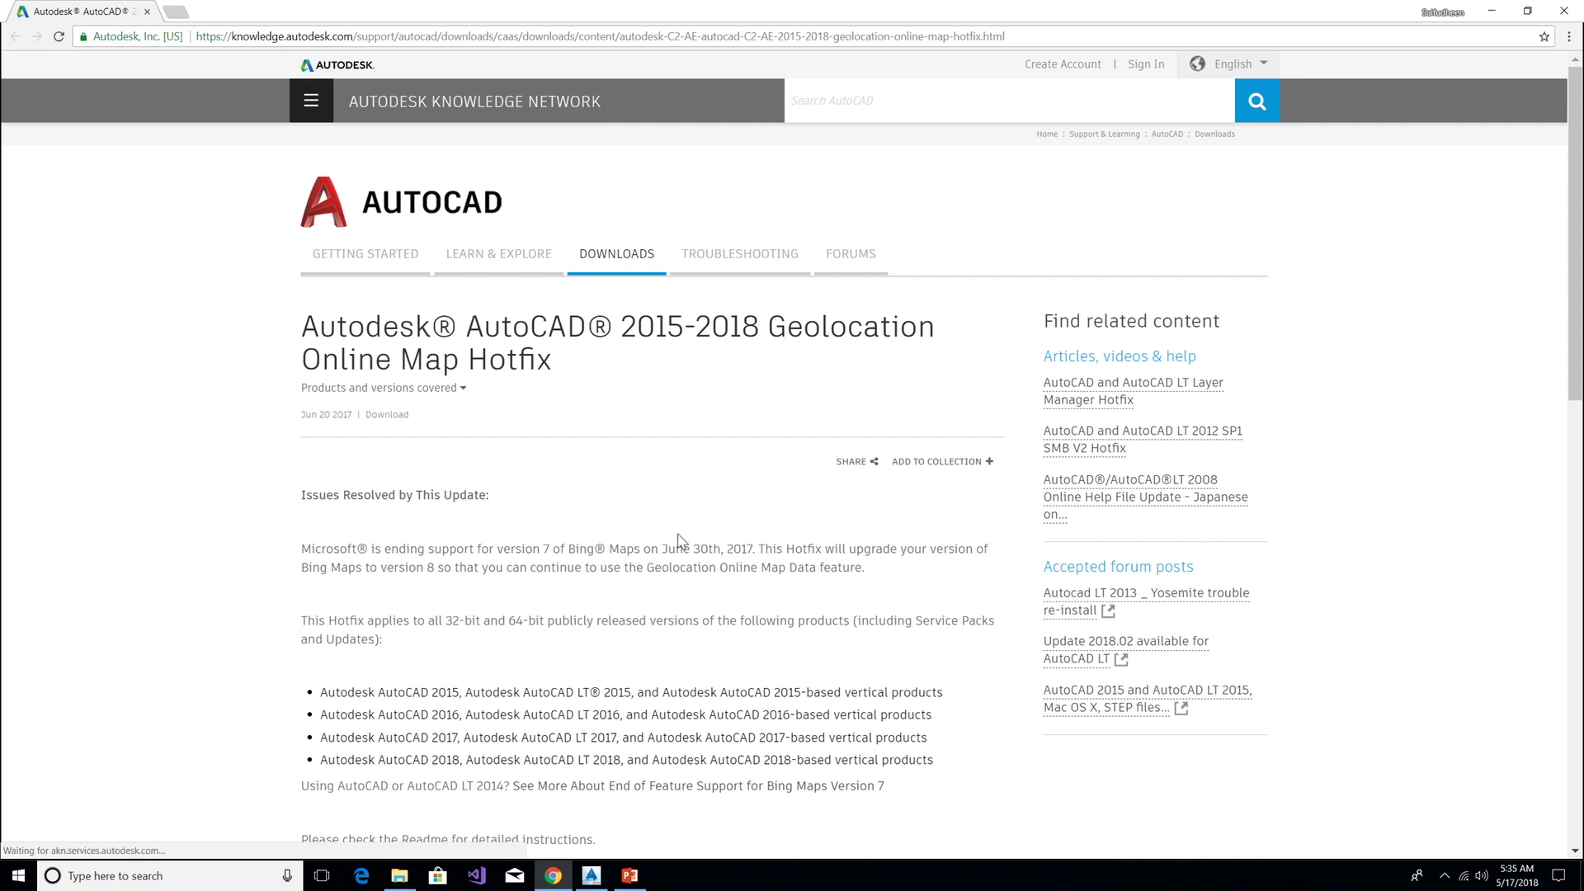
Download the Geolocation Online Maps hotfix zip and run it from its download folder
scroll(677, 542, down, 2)
scroll(679, 542, down, 3)
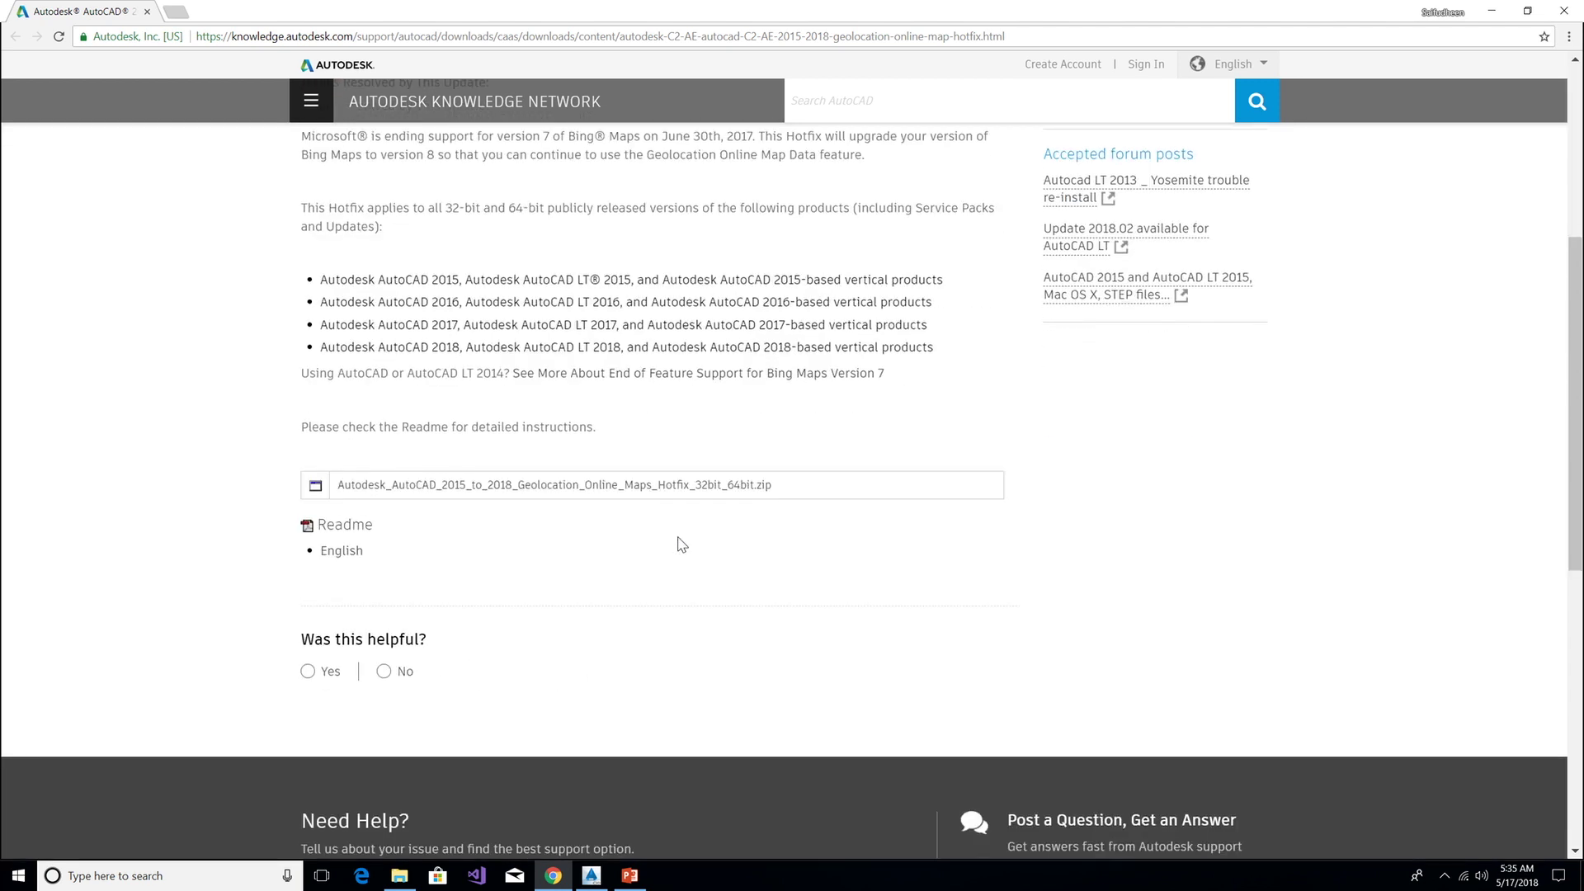
scroll(681, 544, up, 2)
click(495, 692)
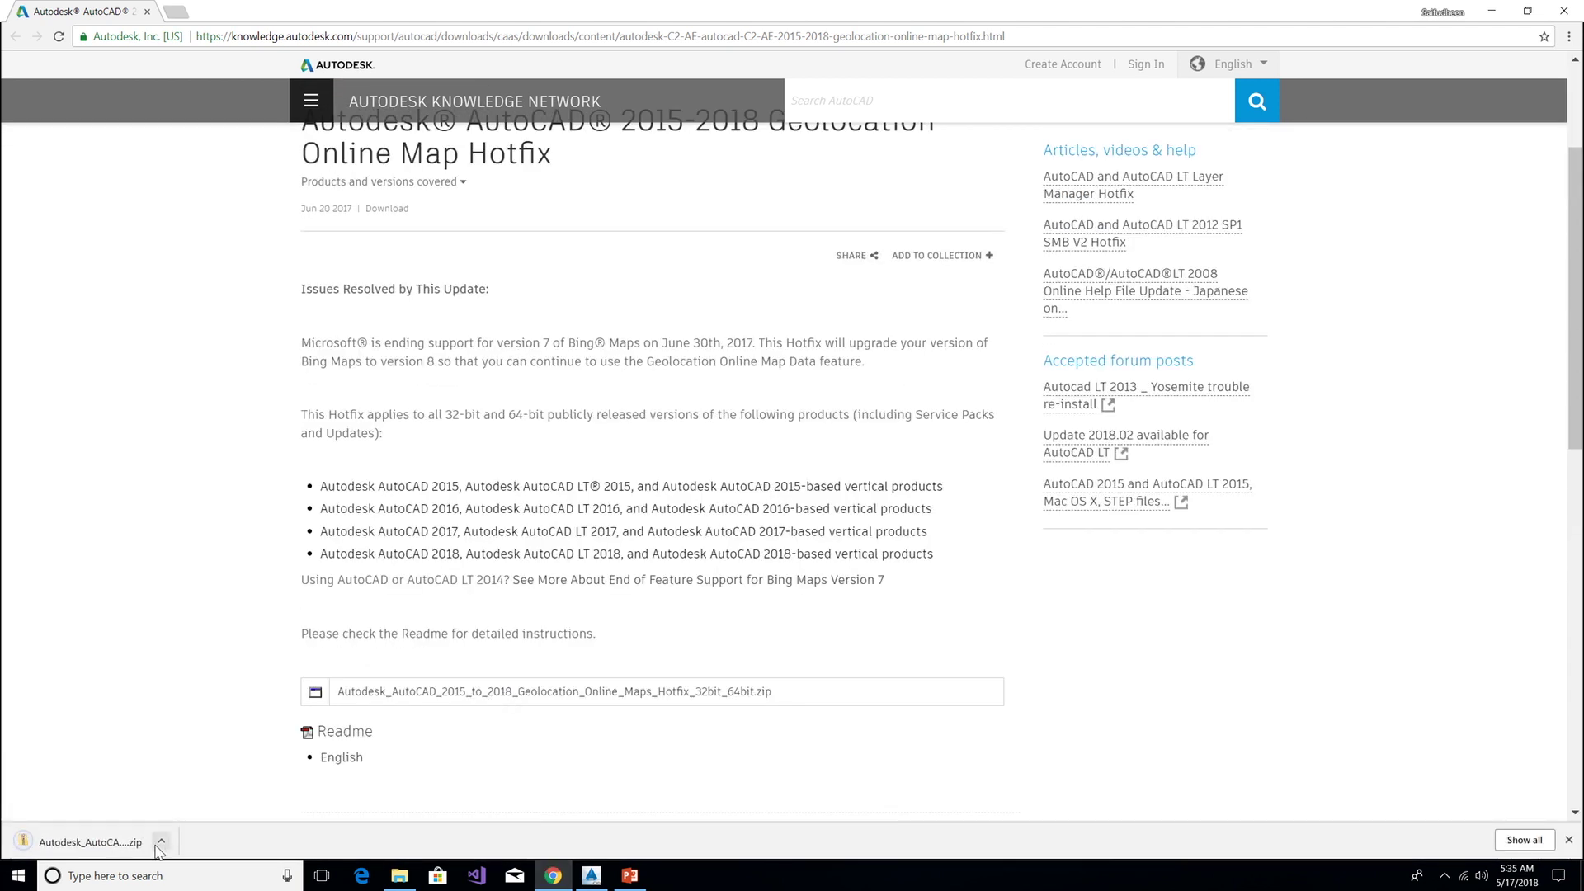
click(160, 843)
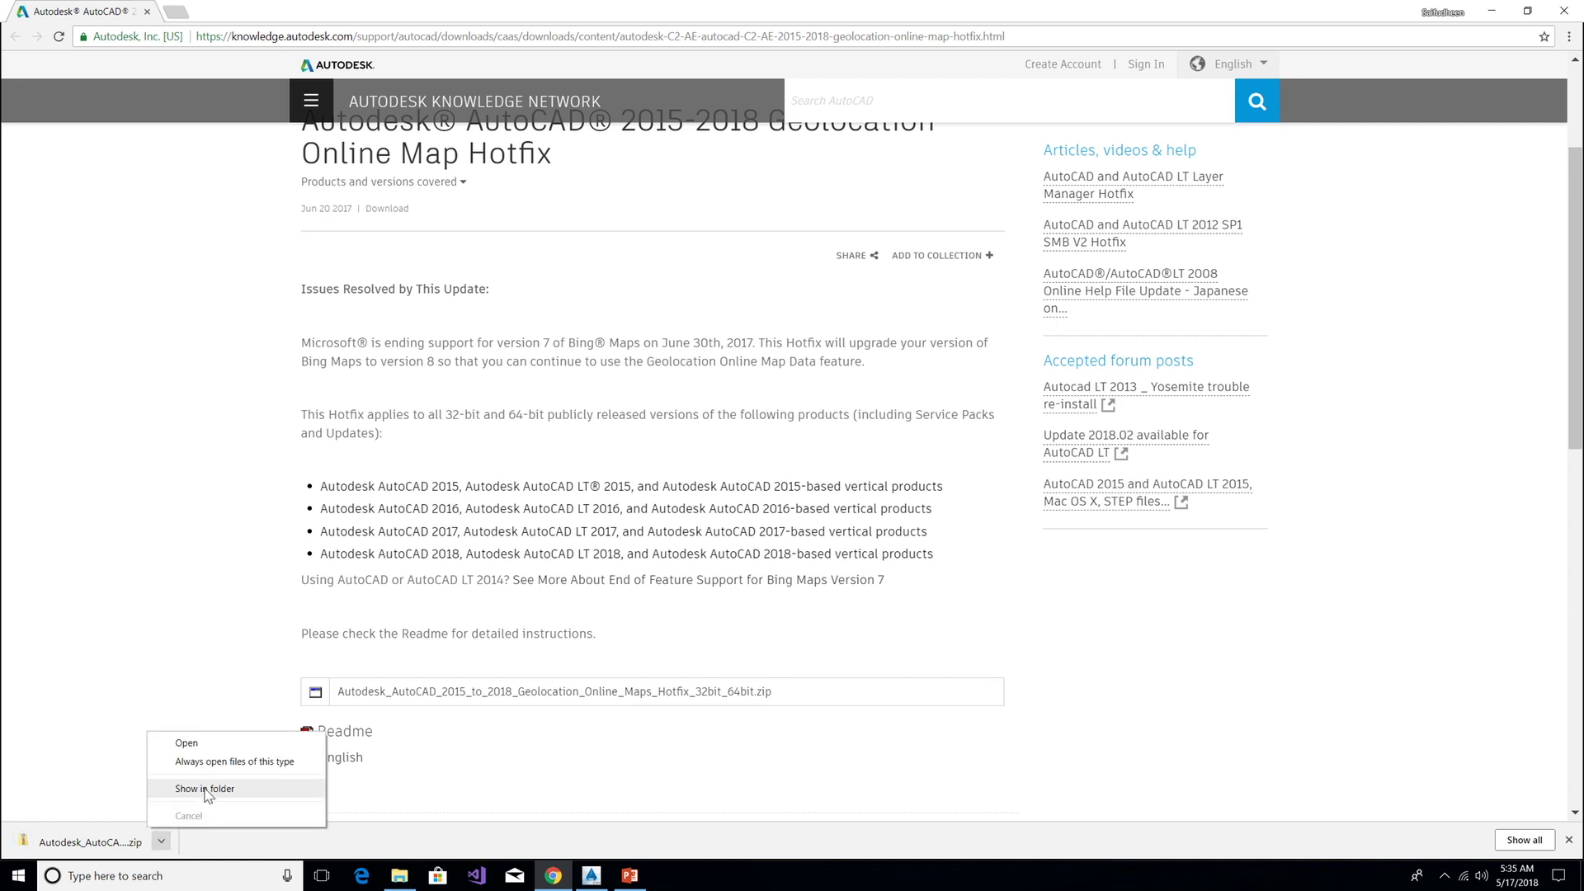
click(206, 790)
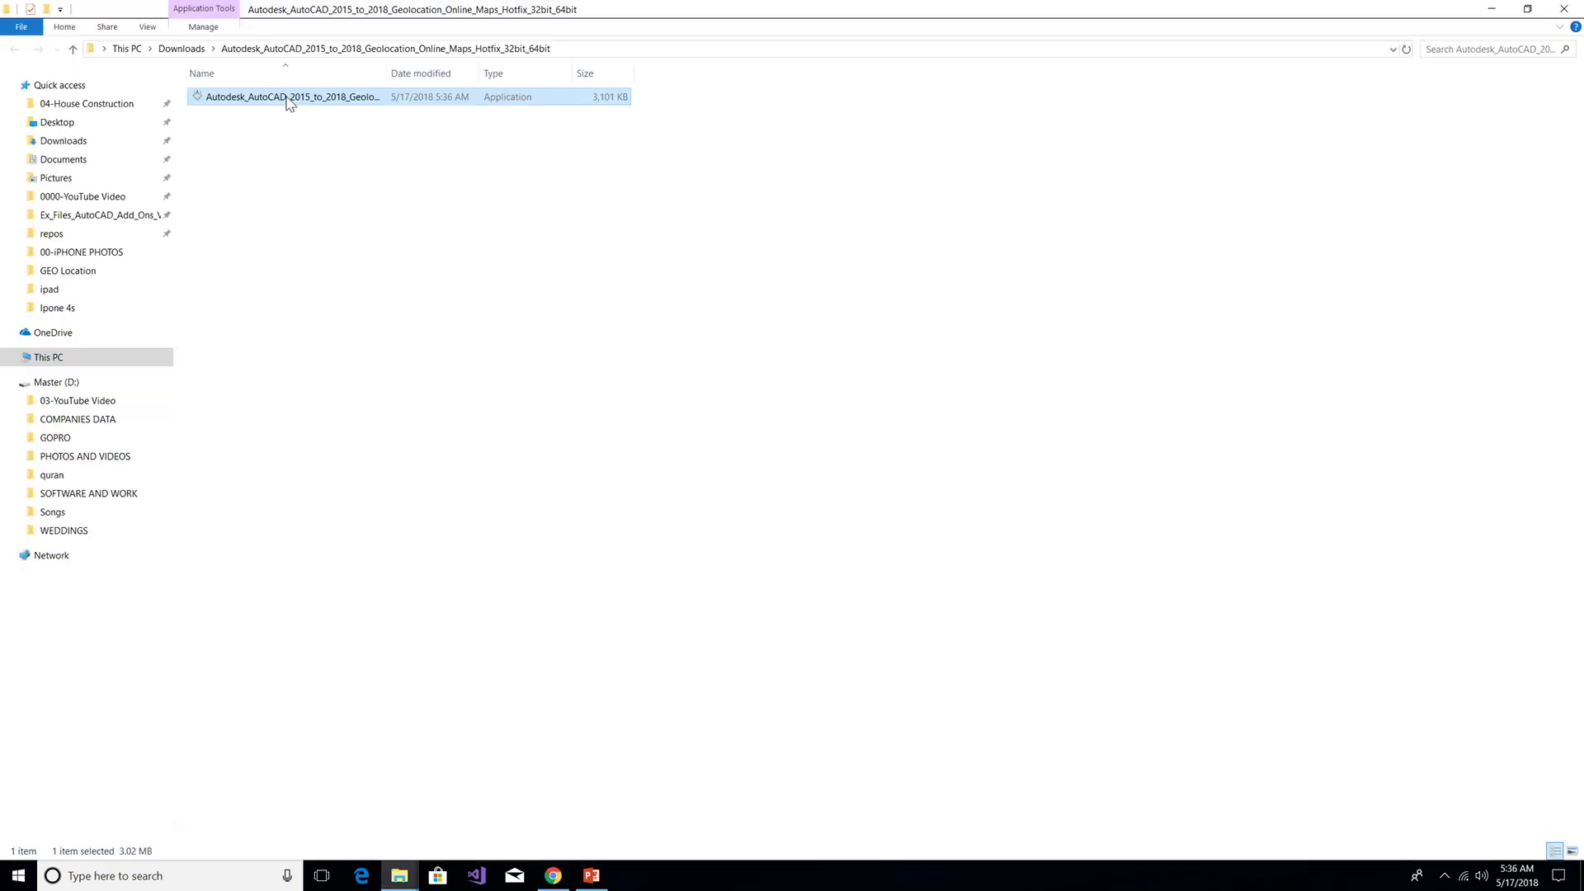
double_click(289, 98)
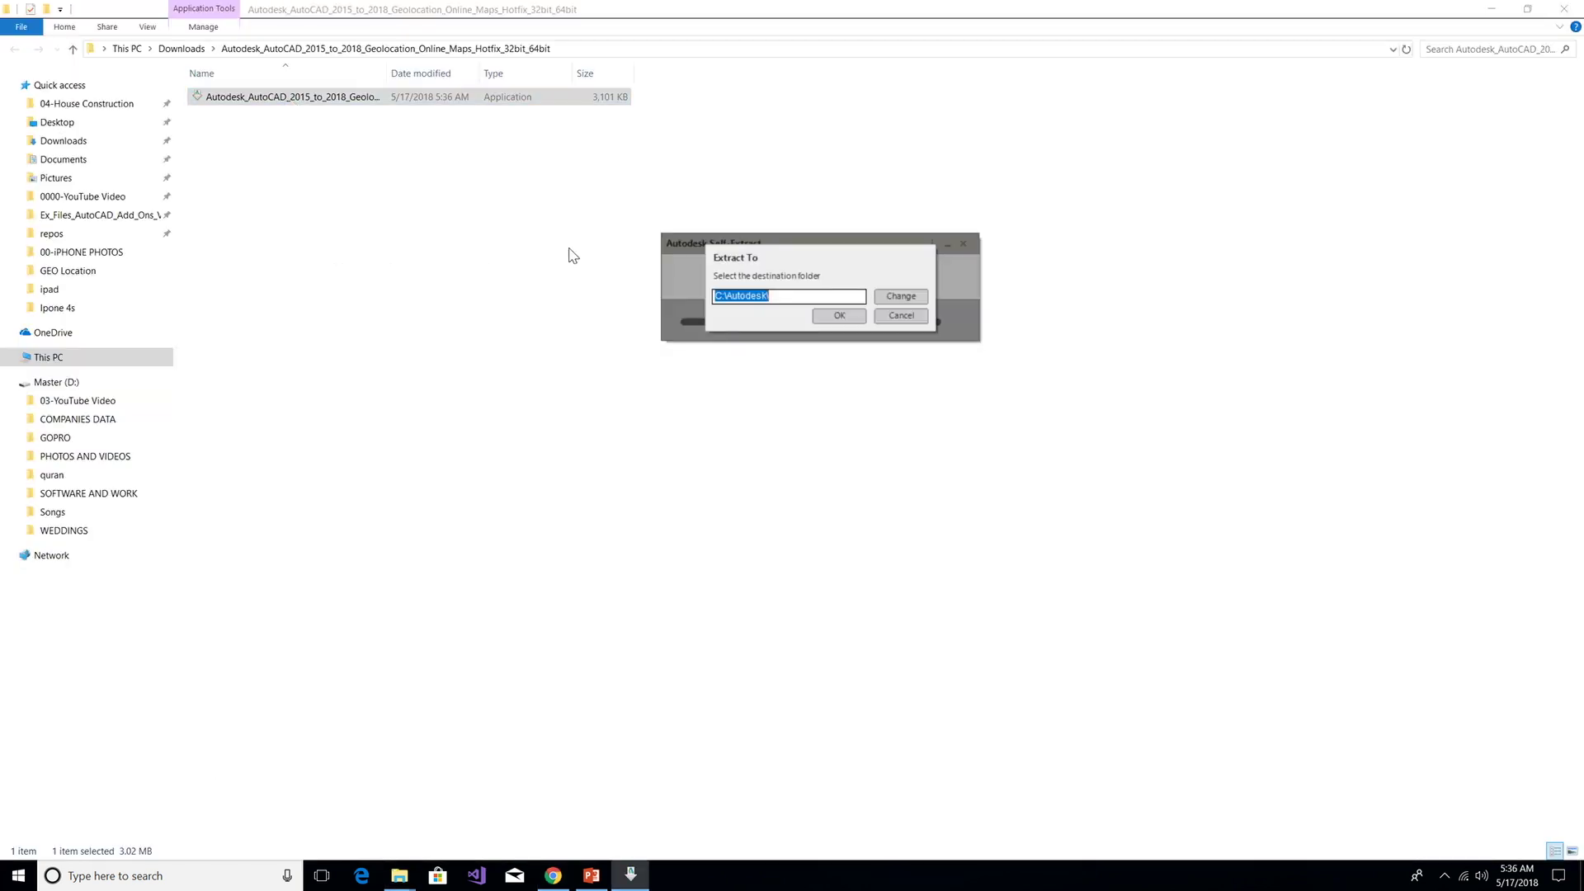
Extract the hotfix to C:\Autodesk, acknowledge Installation Complete, and return to the desktop
click(833, 317)
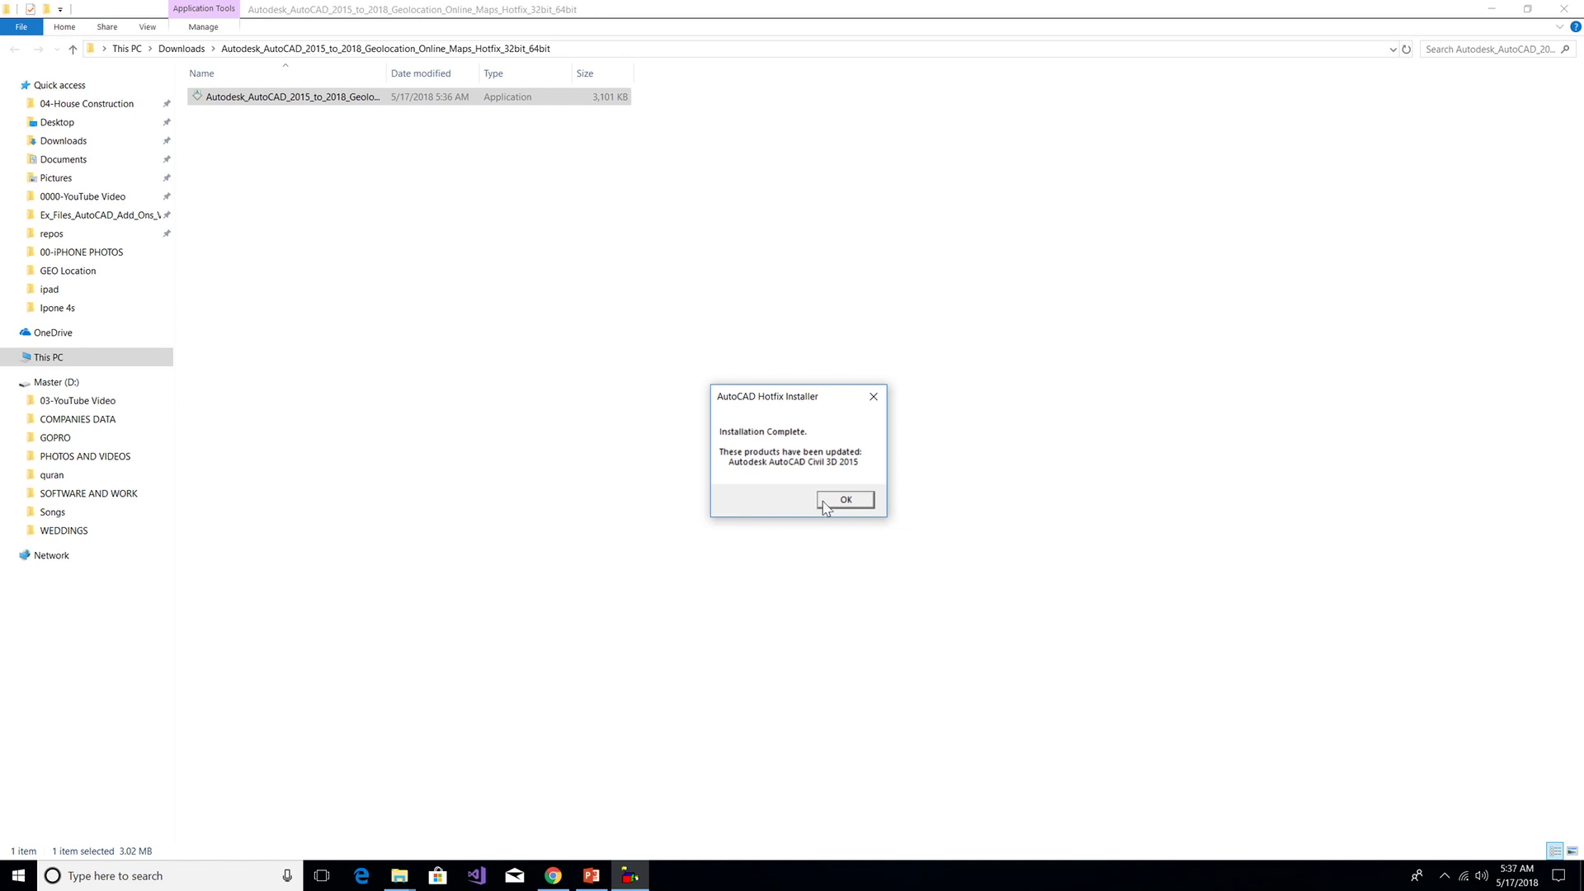
click(849, 501)
key(super+d)
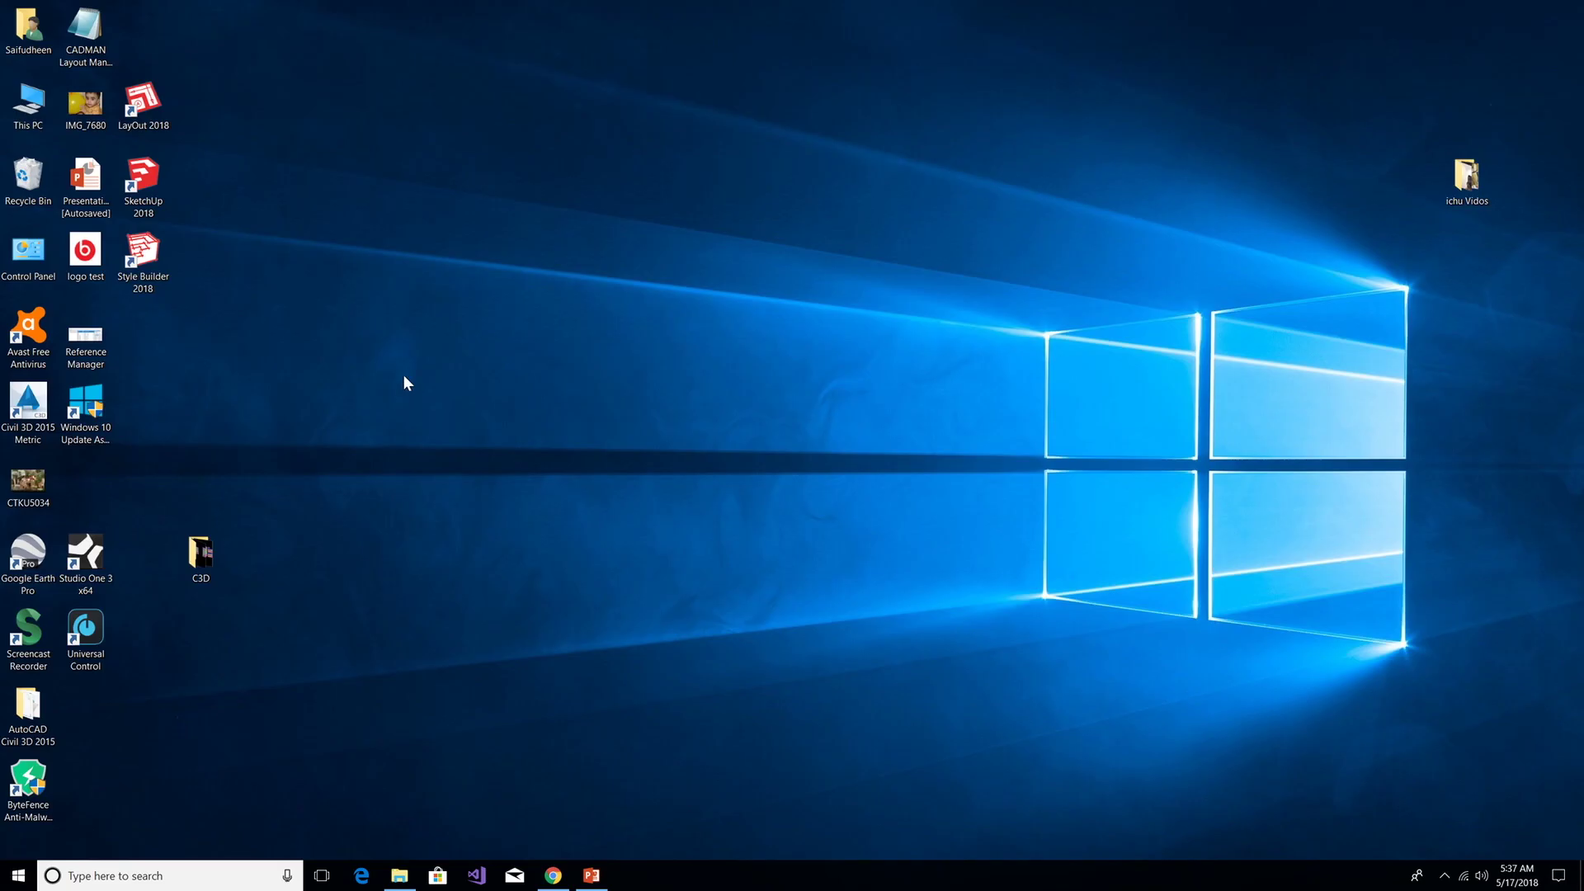
Relaunch Civil 3D 2015 Metric, open Master Plan, and show the Map Aerial imagery
double_click(28, 403)
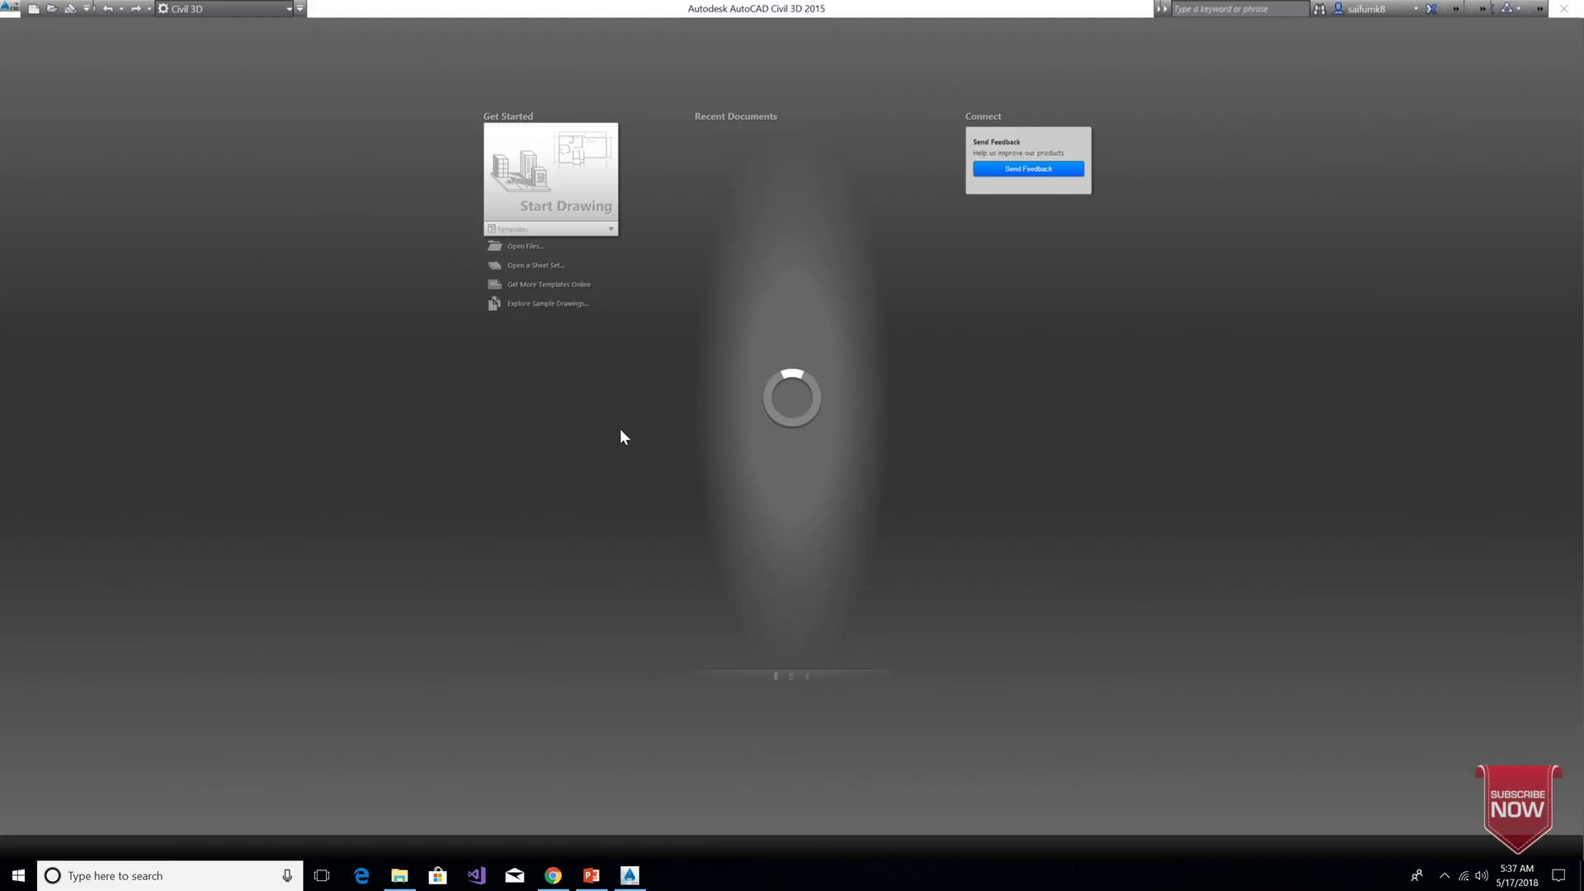
click(762, 170)
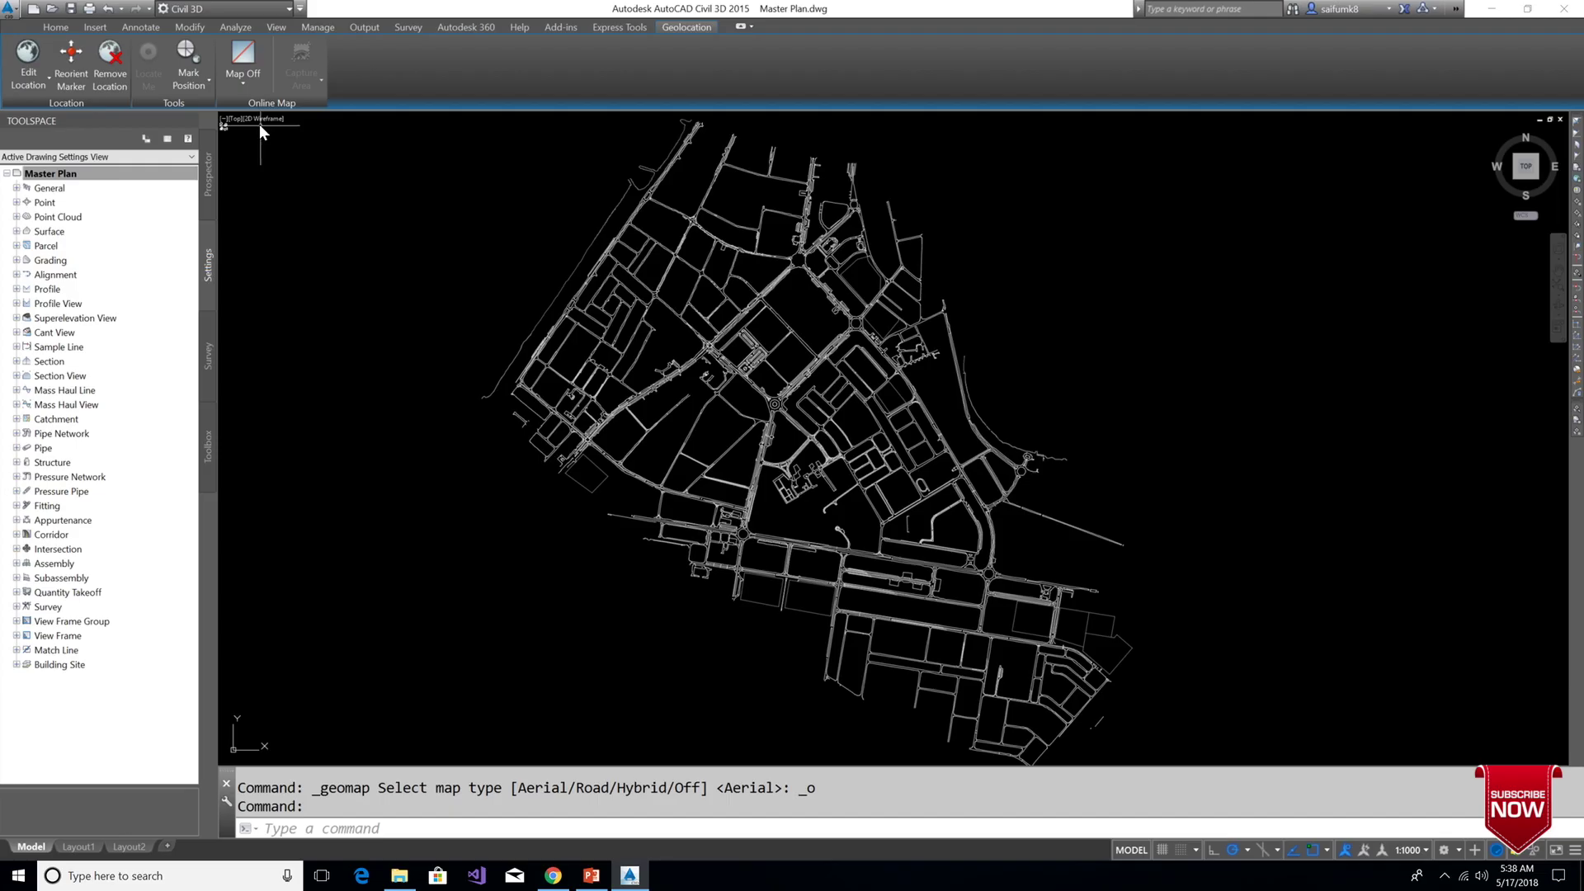
click(244, 83)
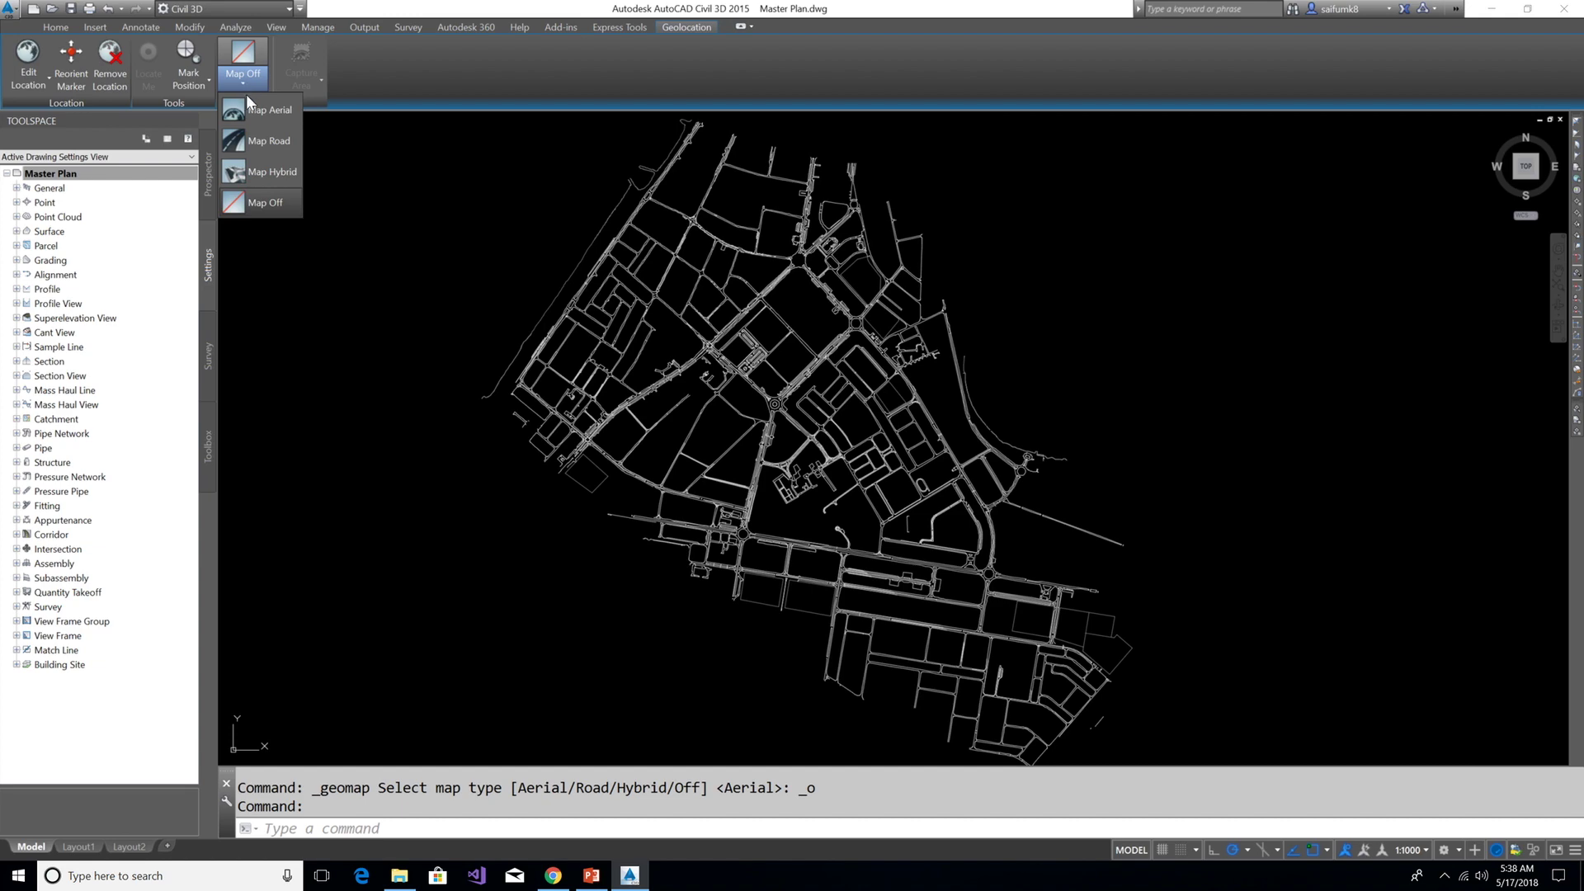
click(256, 110)
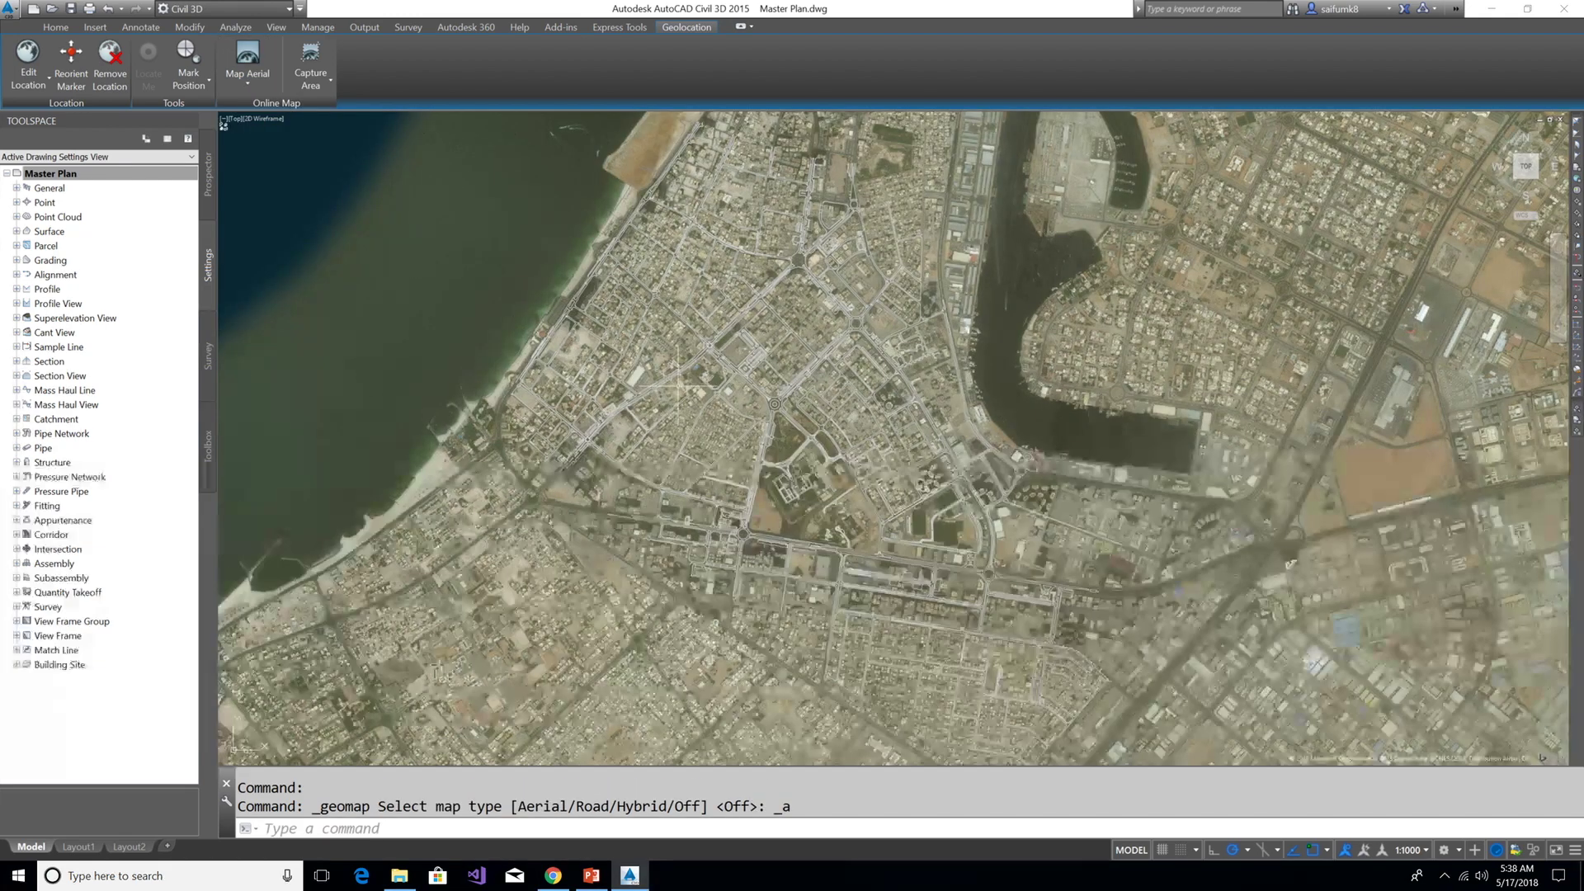
scroll(785, 425, up, 5)
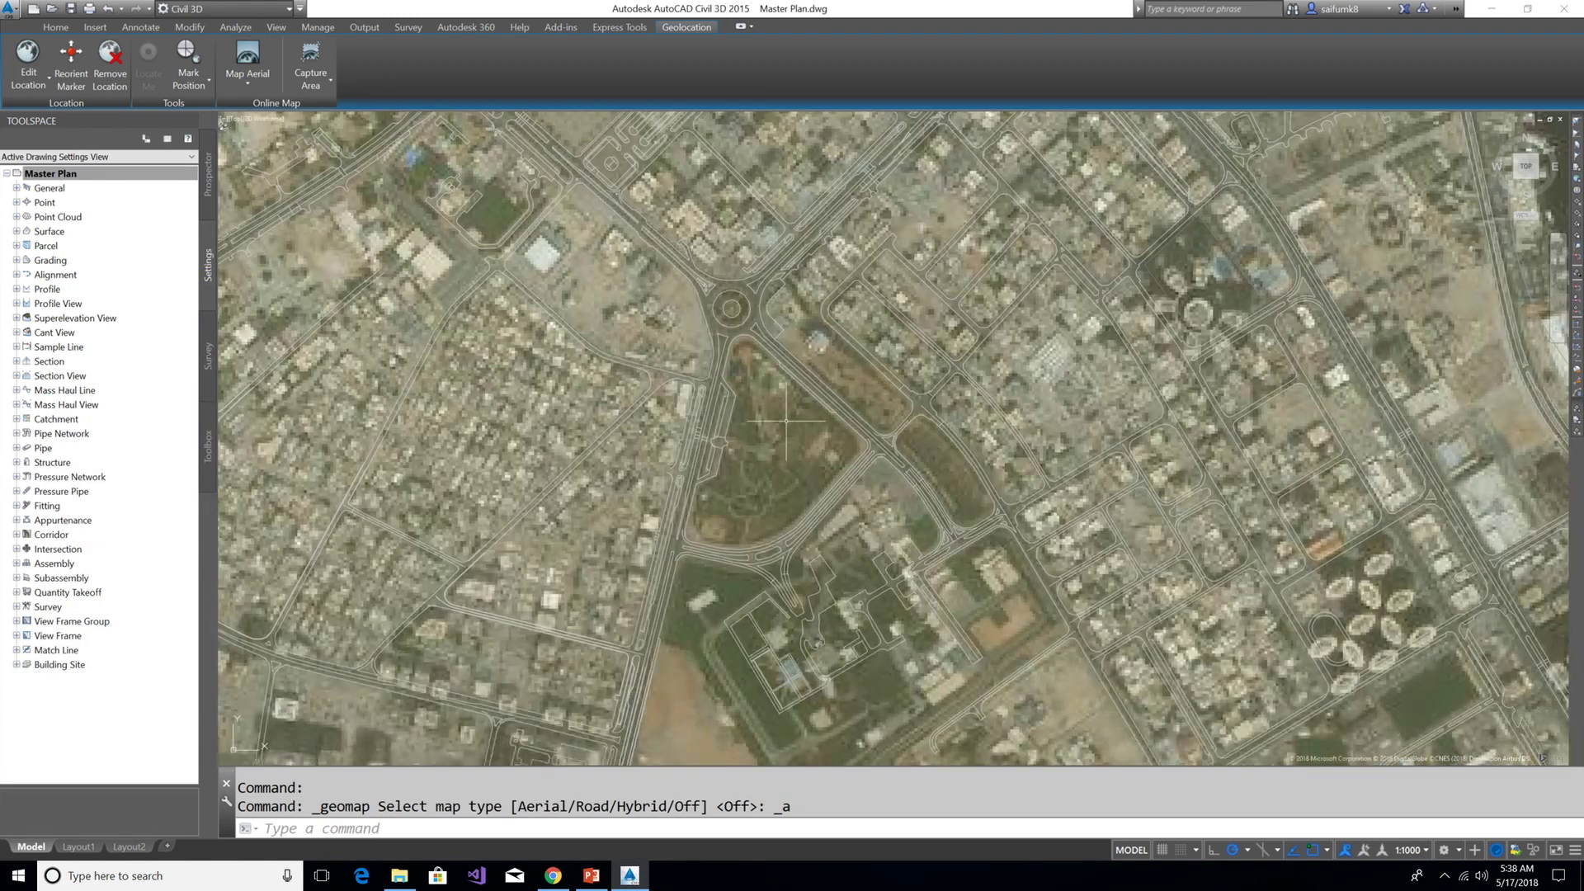
scroll(796, 406, down, 5)
scroll(797, 406, down, 2)
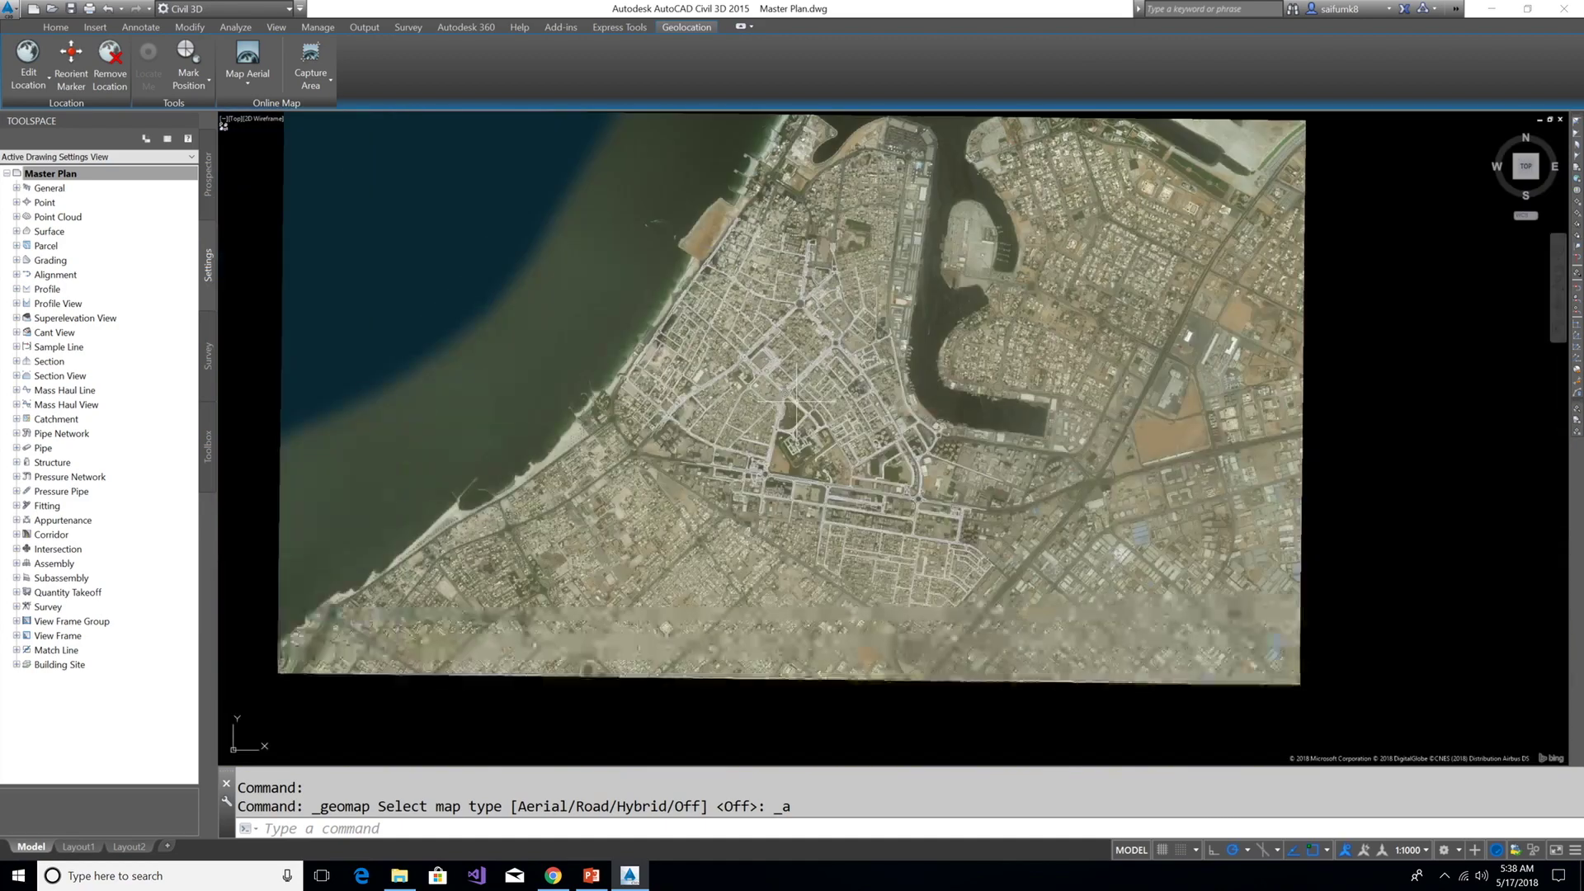
scroll(796, 406, down, 2)
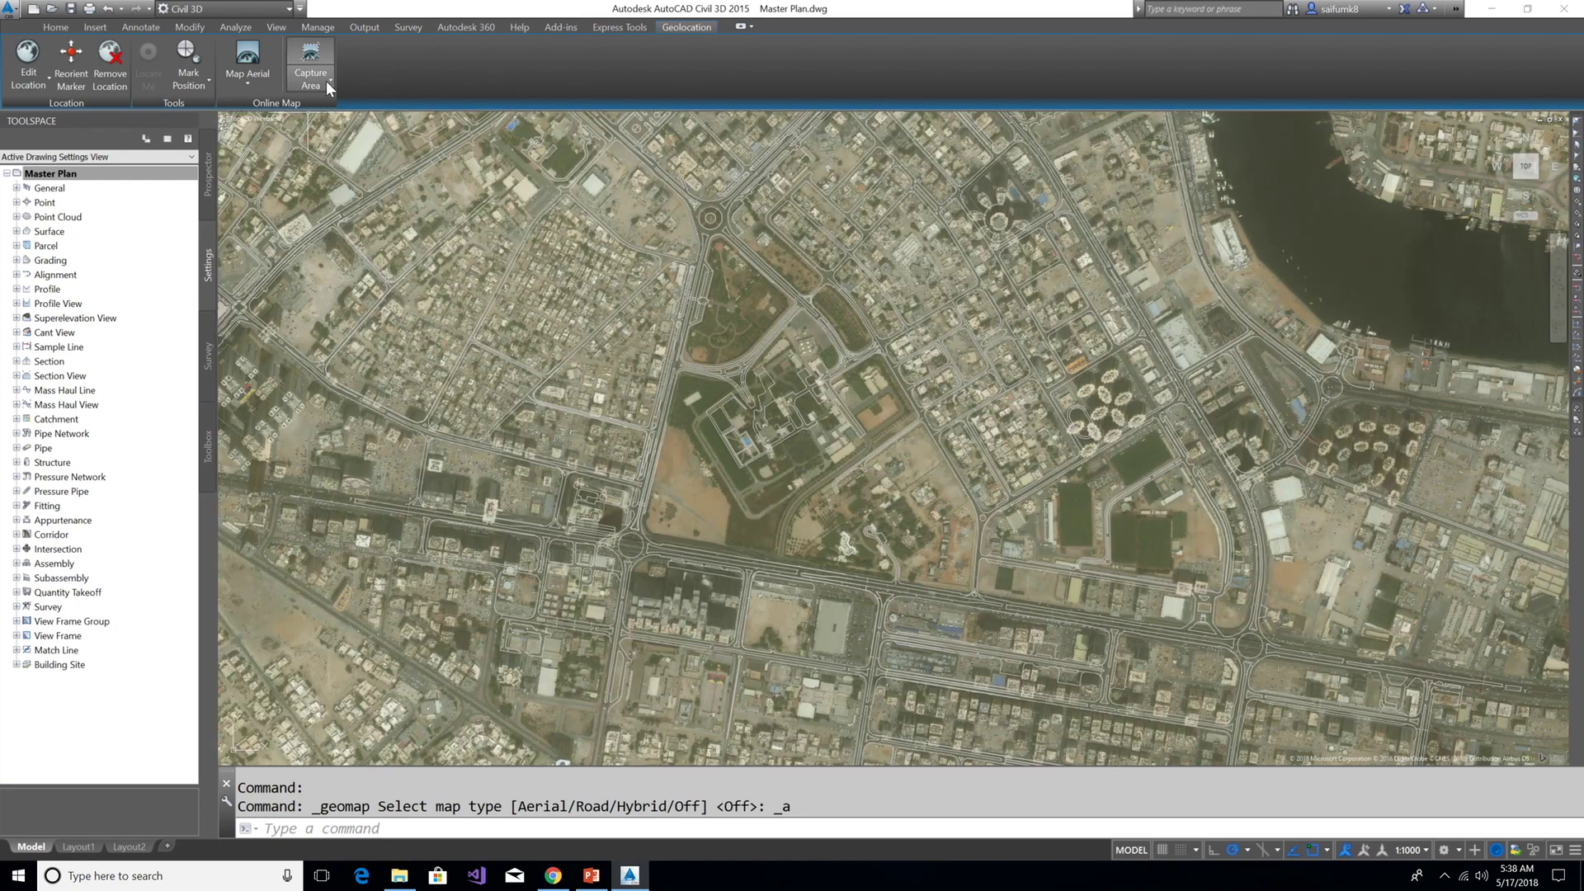
Capture a two-corner area of the park aerial image, then set the map to Map Off
click(325, 81)
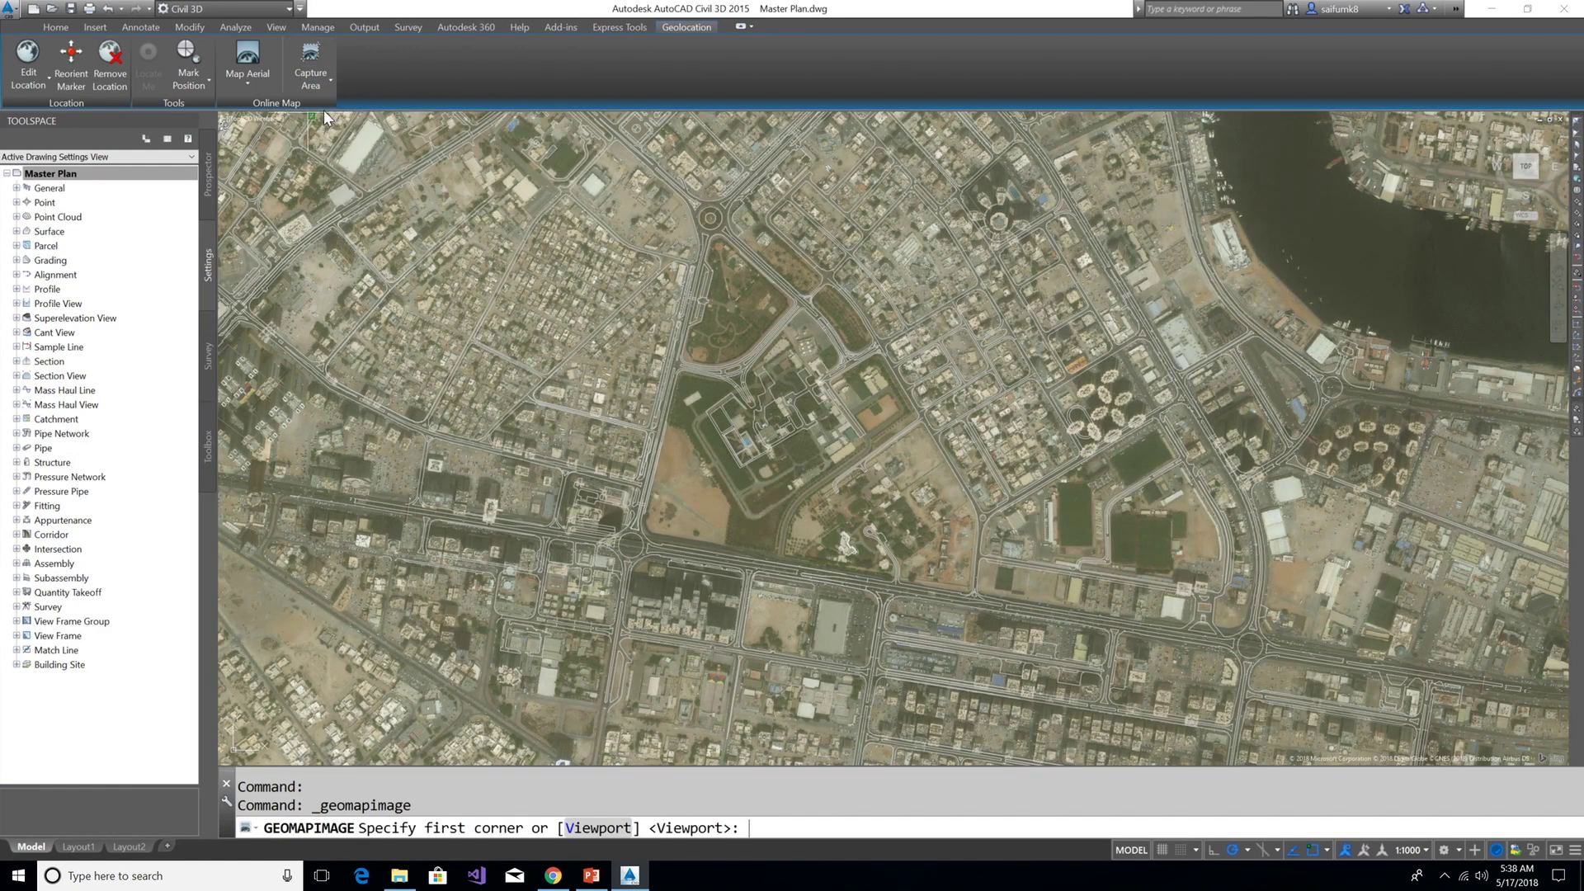
click(597, 186)
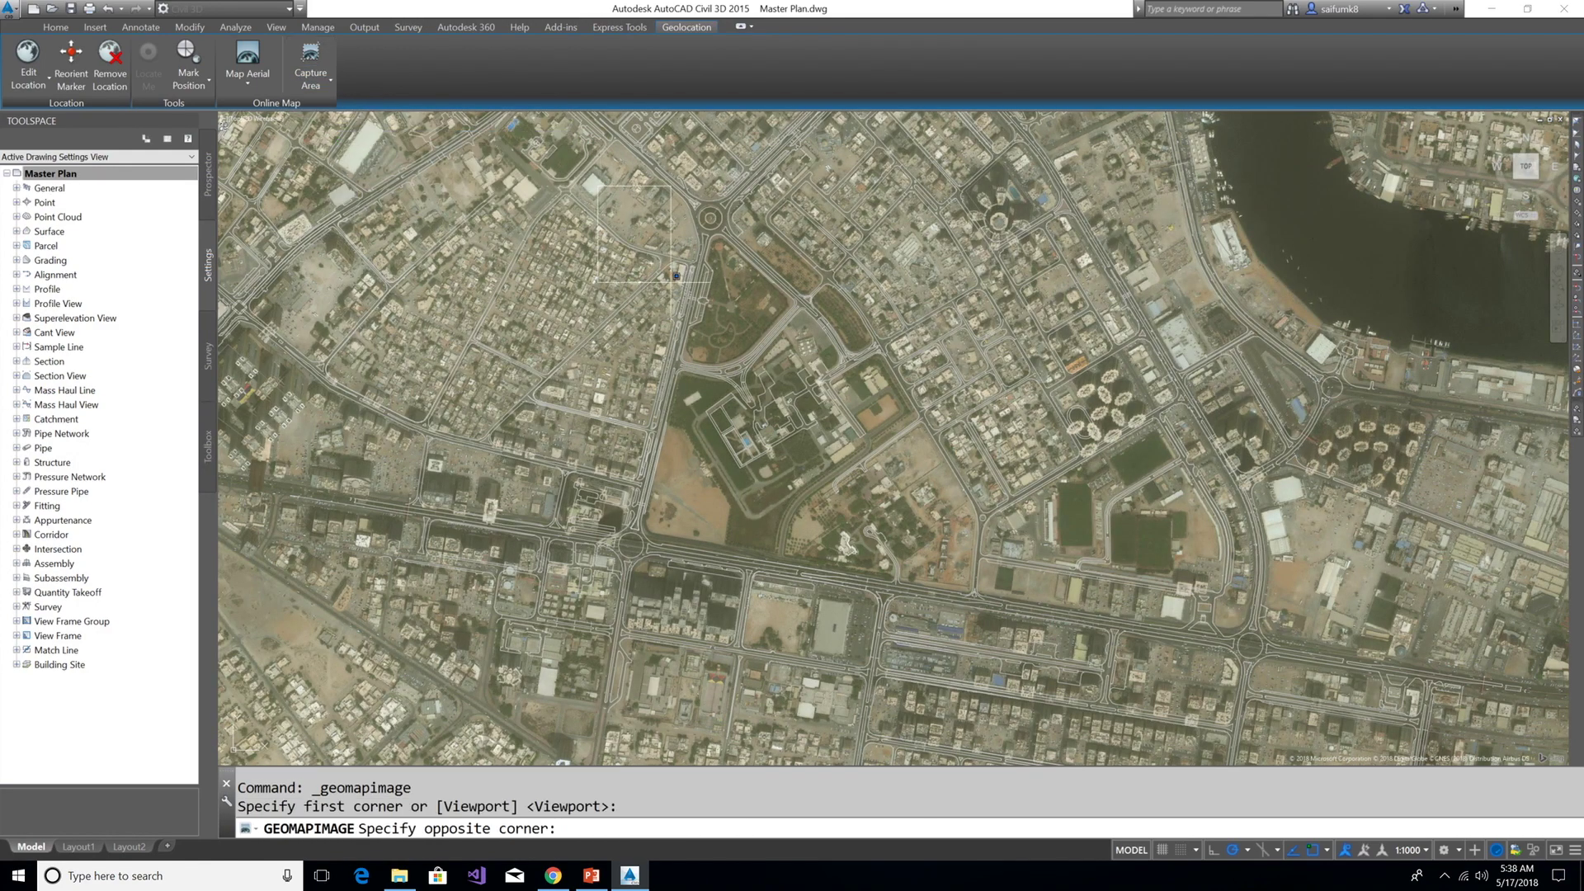
click(1073, 651)
click(252, 83)
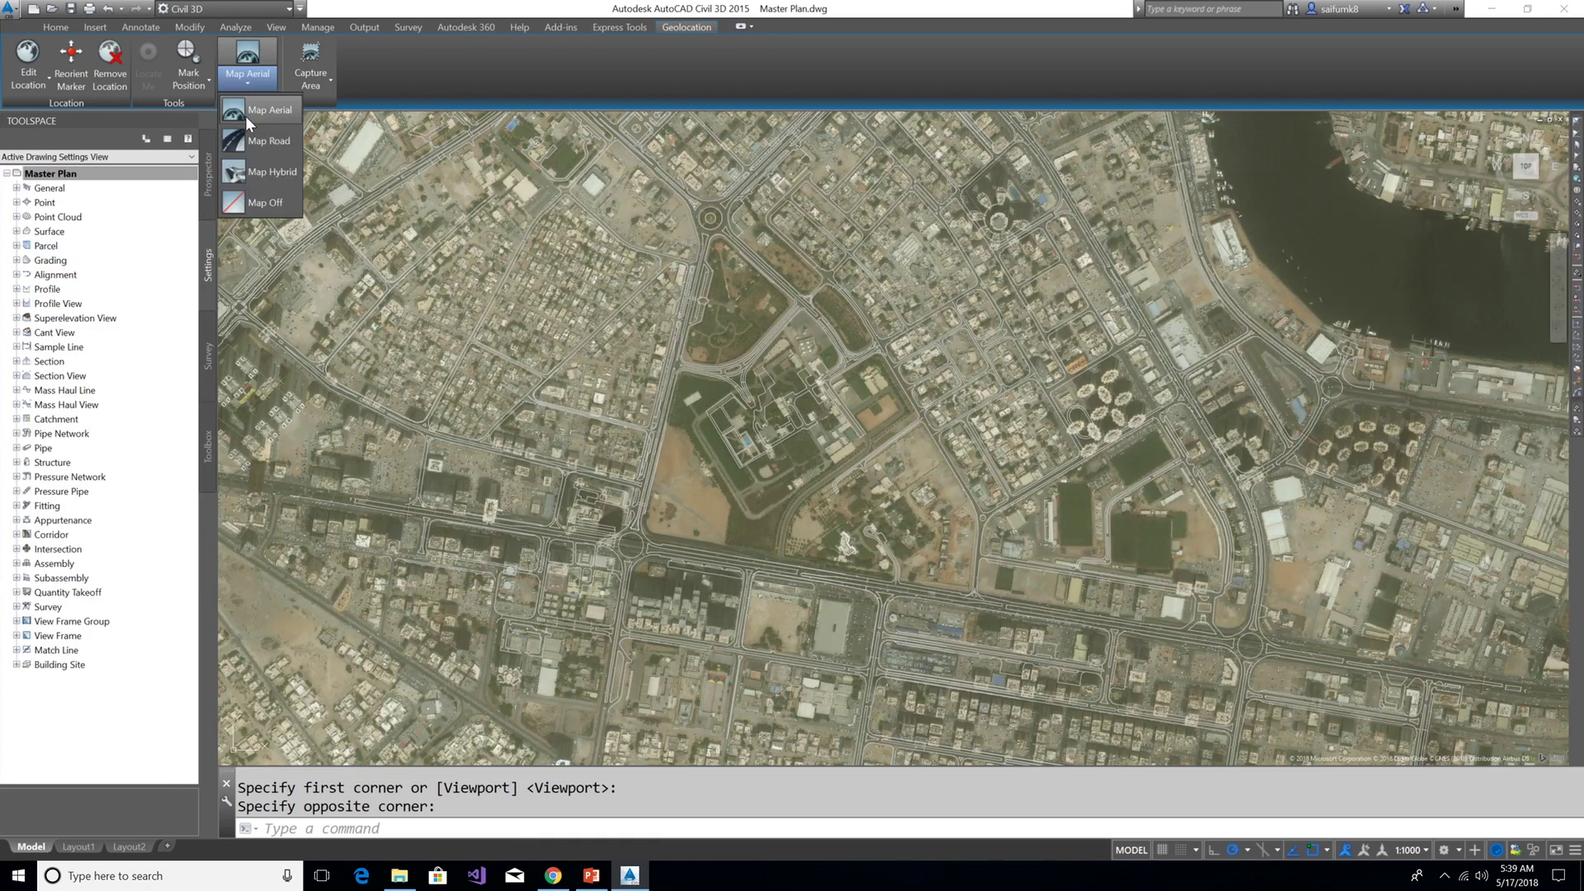
click(241, 201)
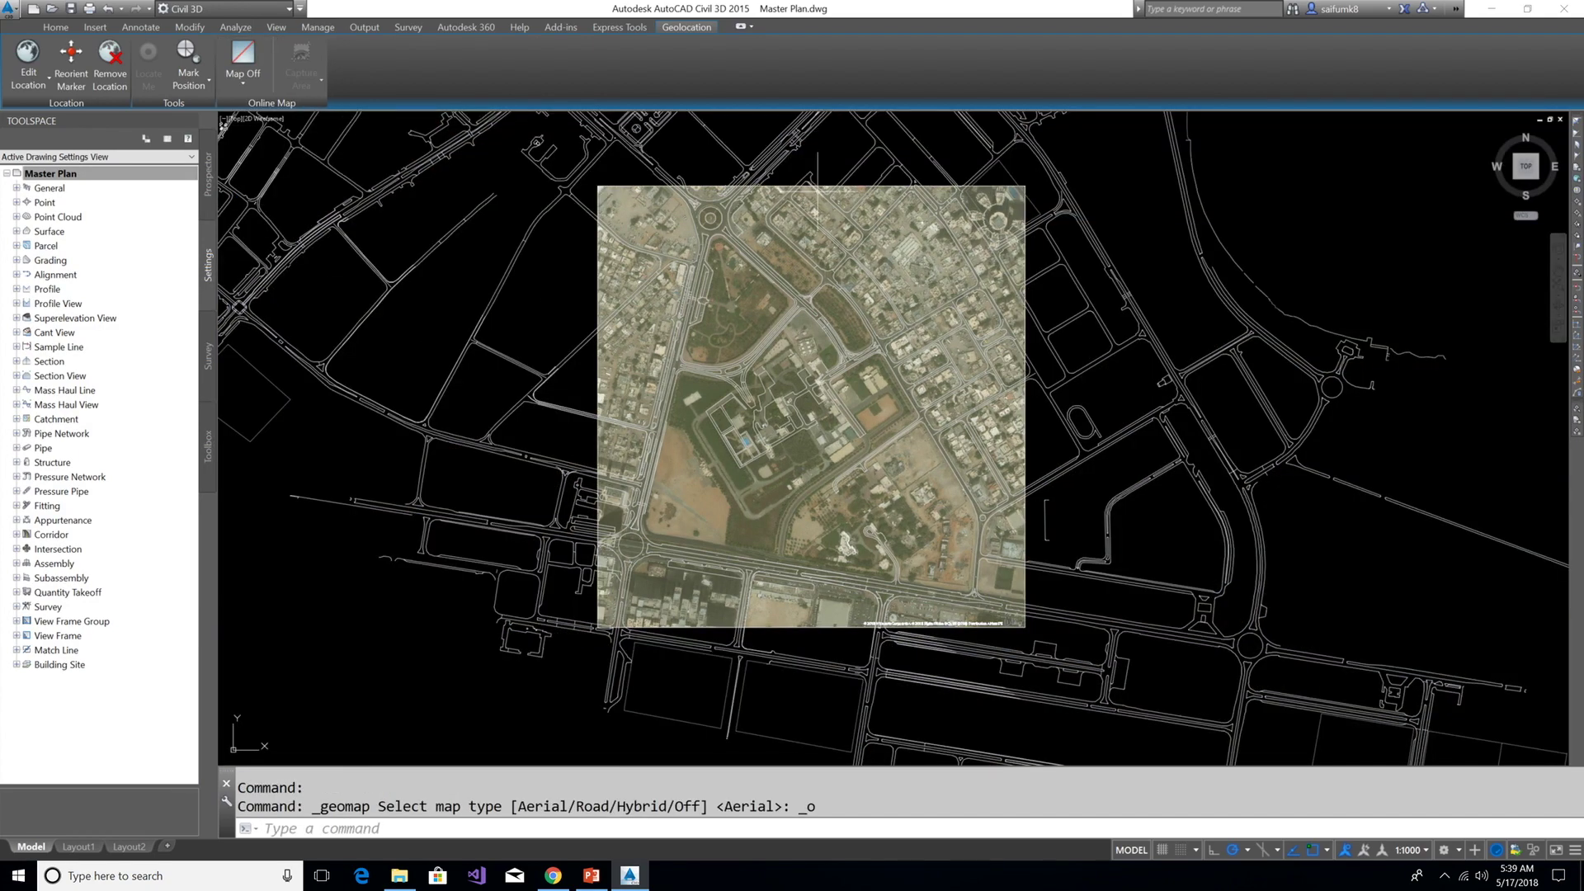
Set the captured aerial image's resolution to Very Fine
scroll(656, 278, up, 5)
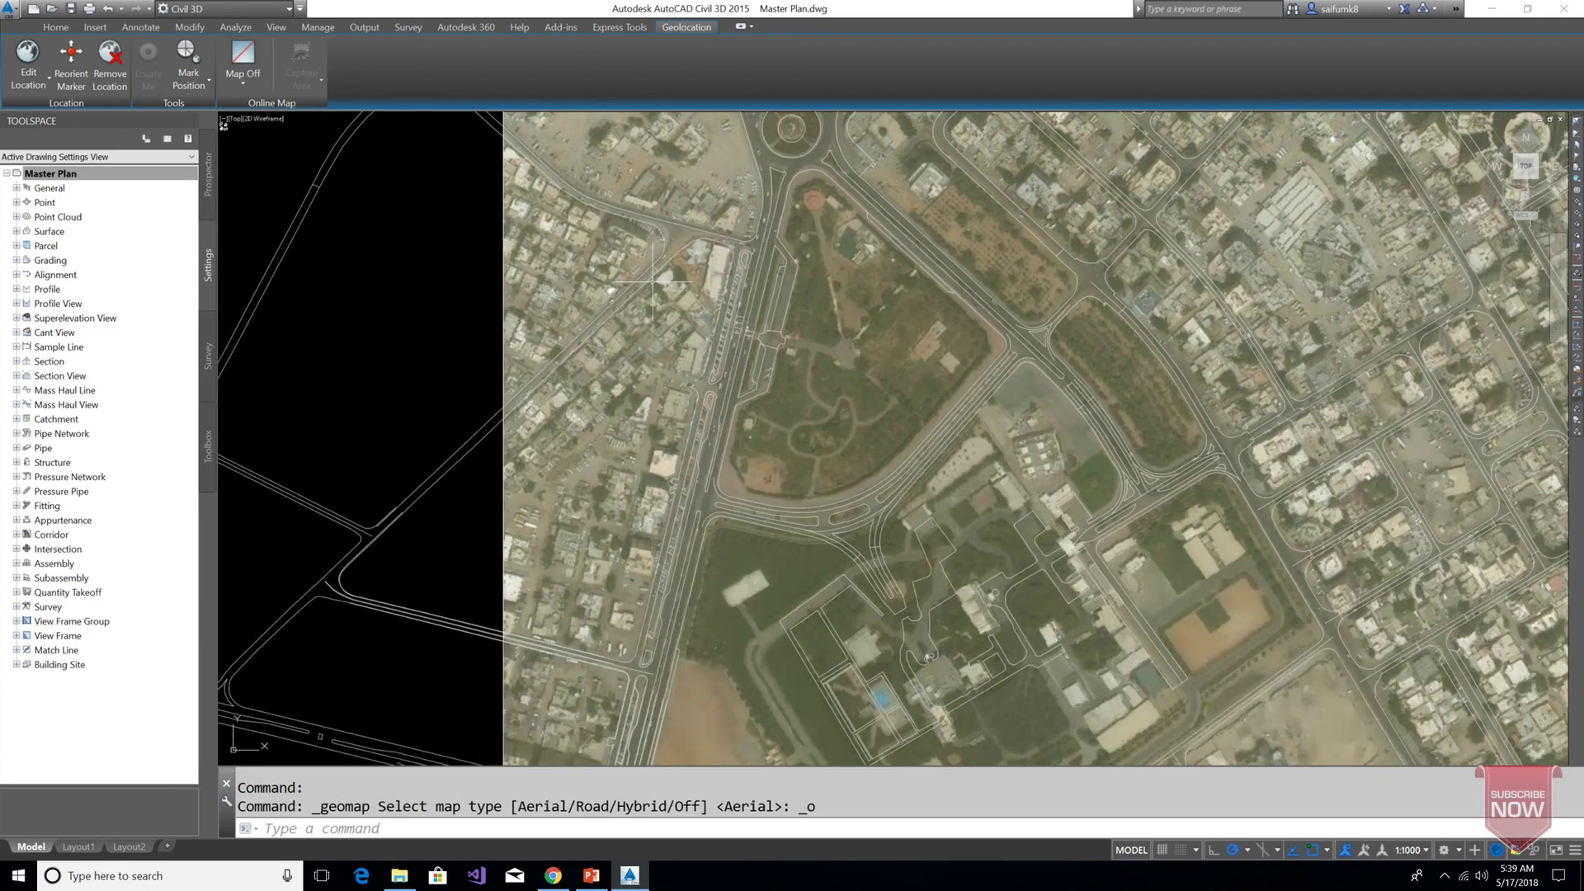
click(503, 266)
scroll(496, 287, down, 5)
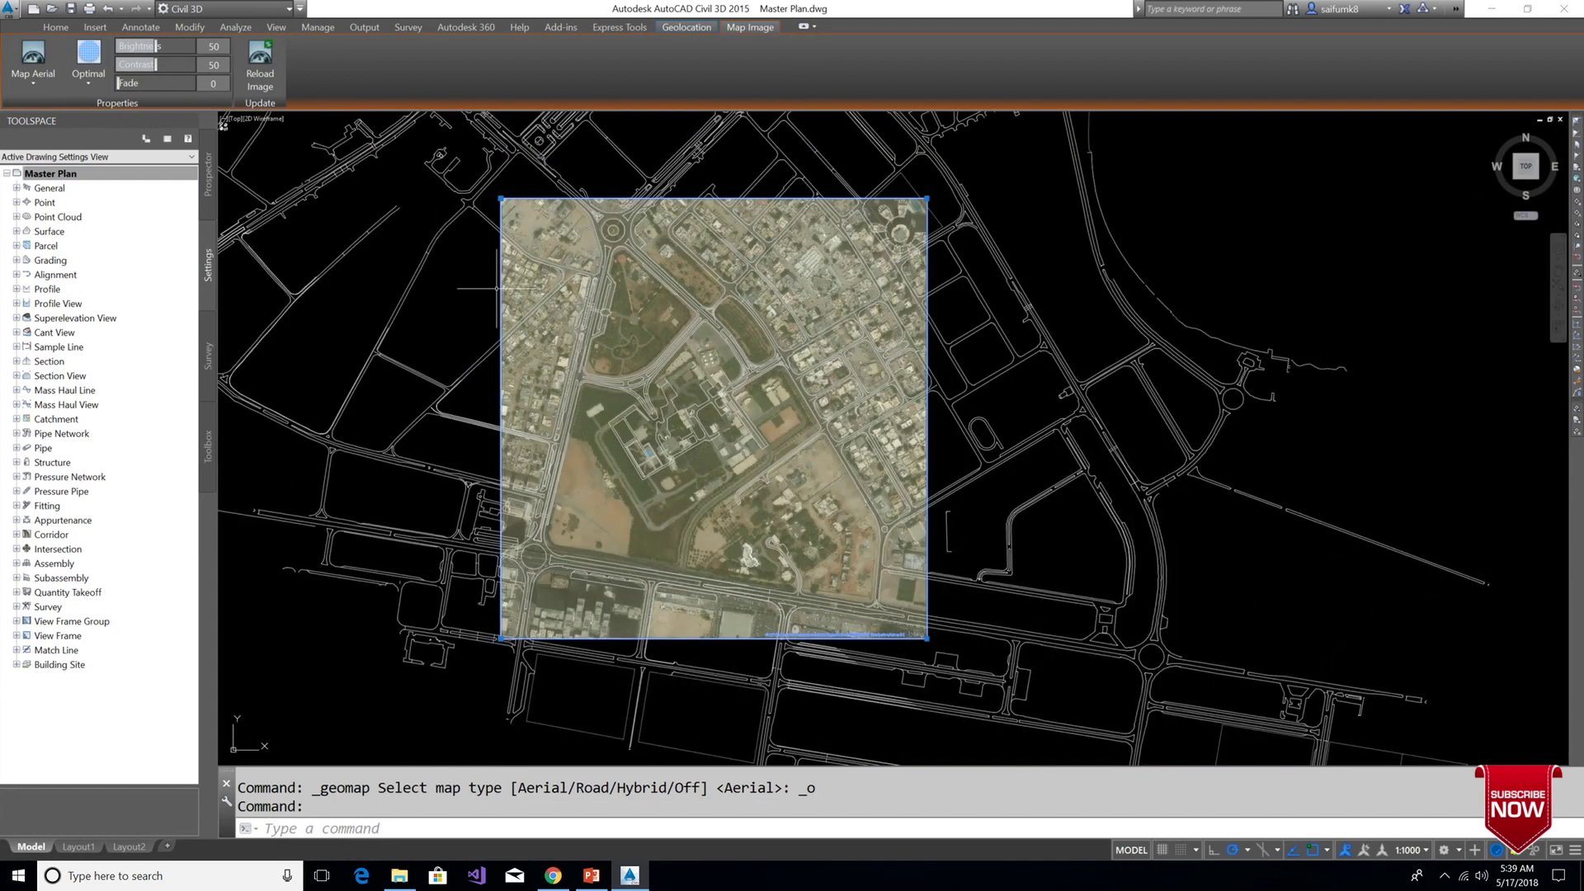
click(91, 85)
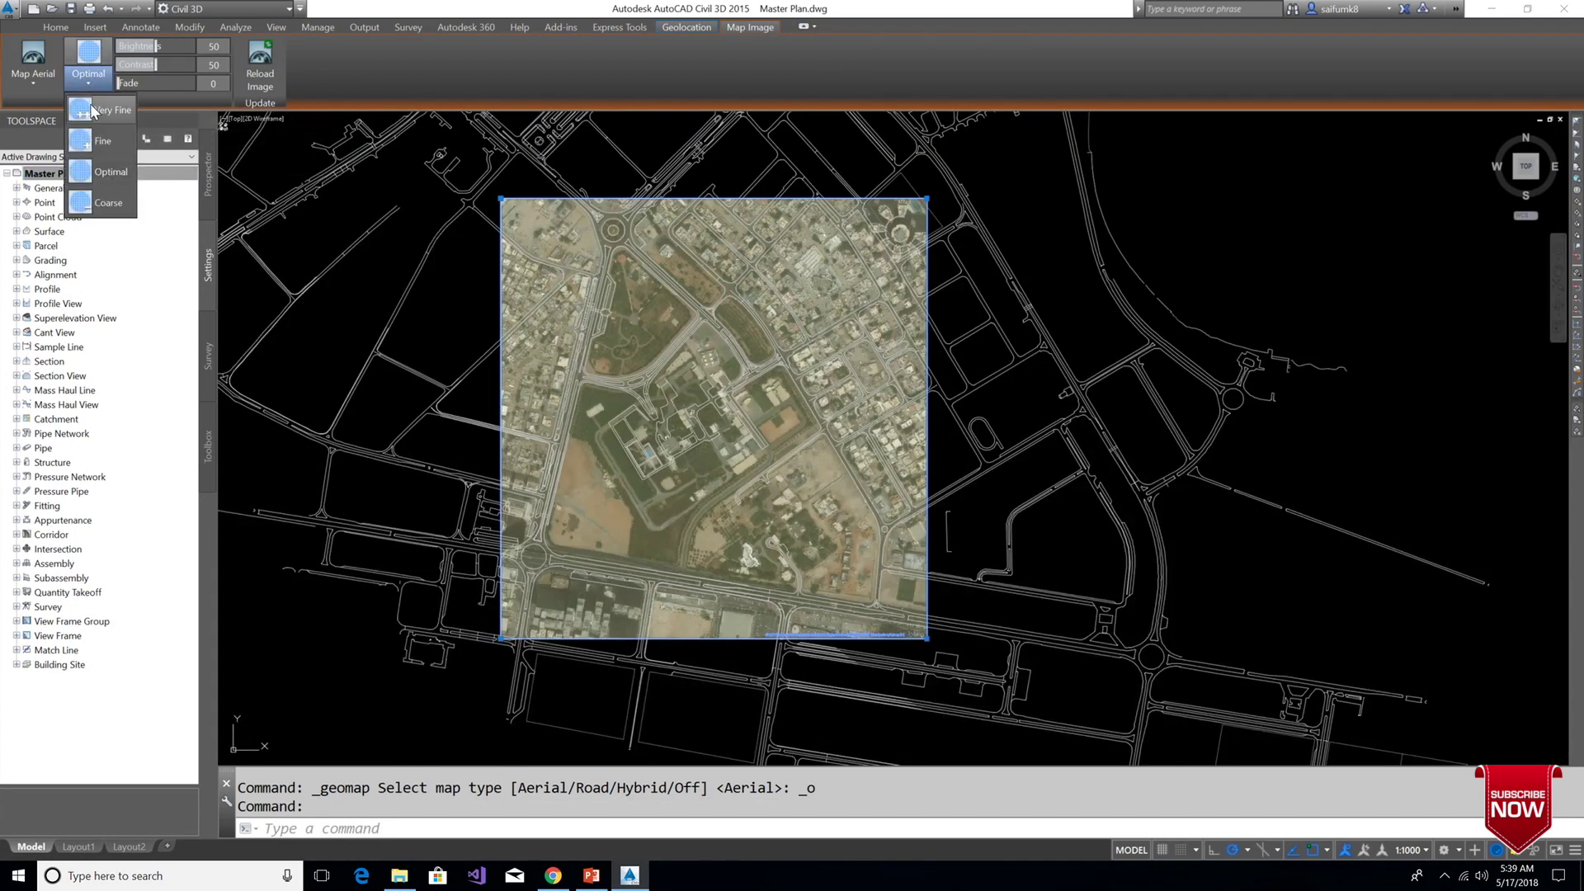
click(92, 110)
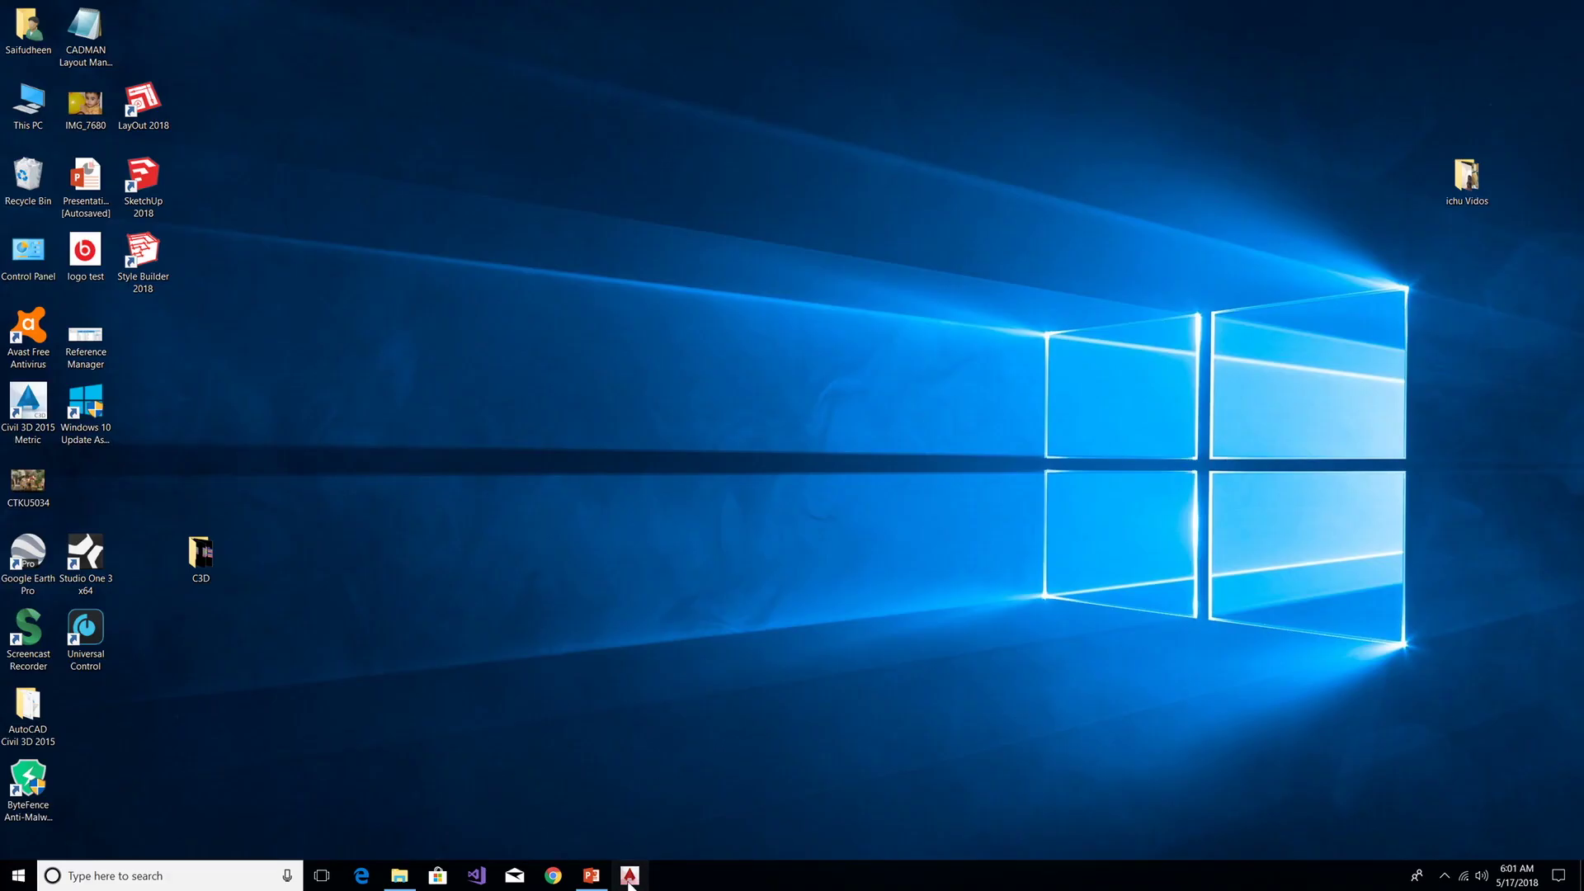
Start AutoCAD 2015 and open Master Plan_Not in Coordinate.dwg
click(629, 879)
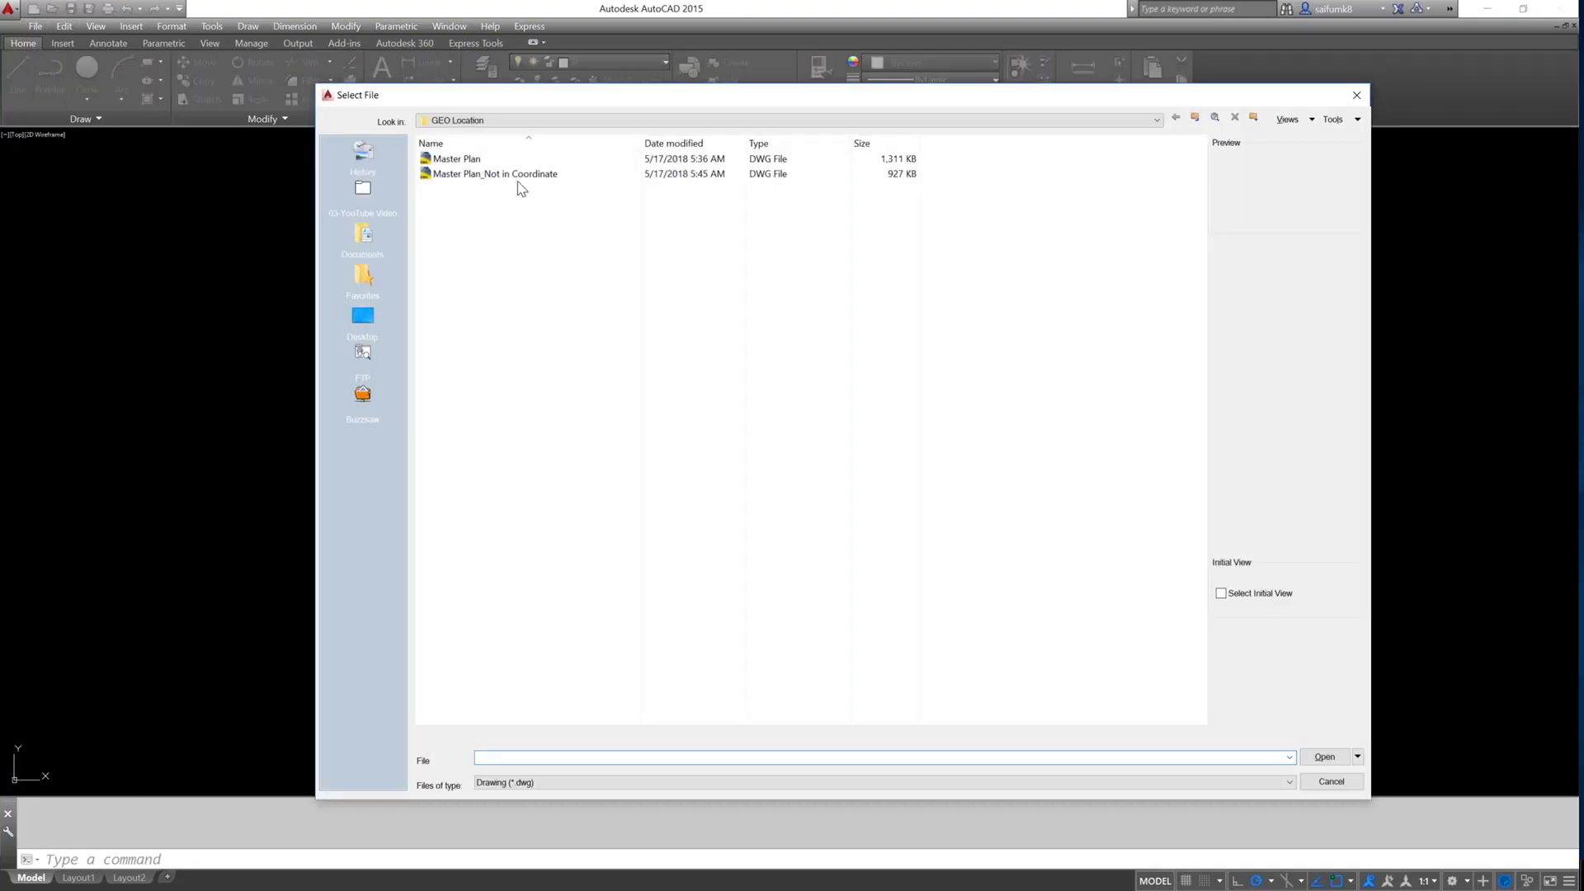
double_click(522, 186)
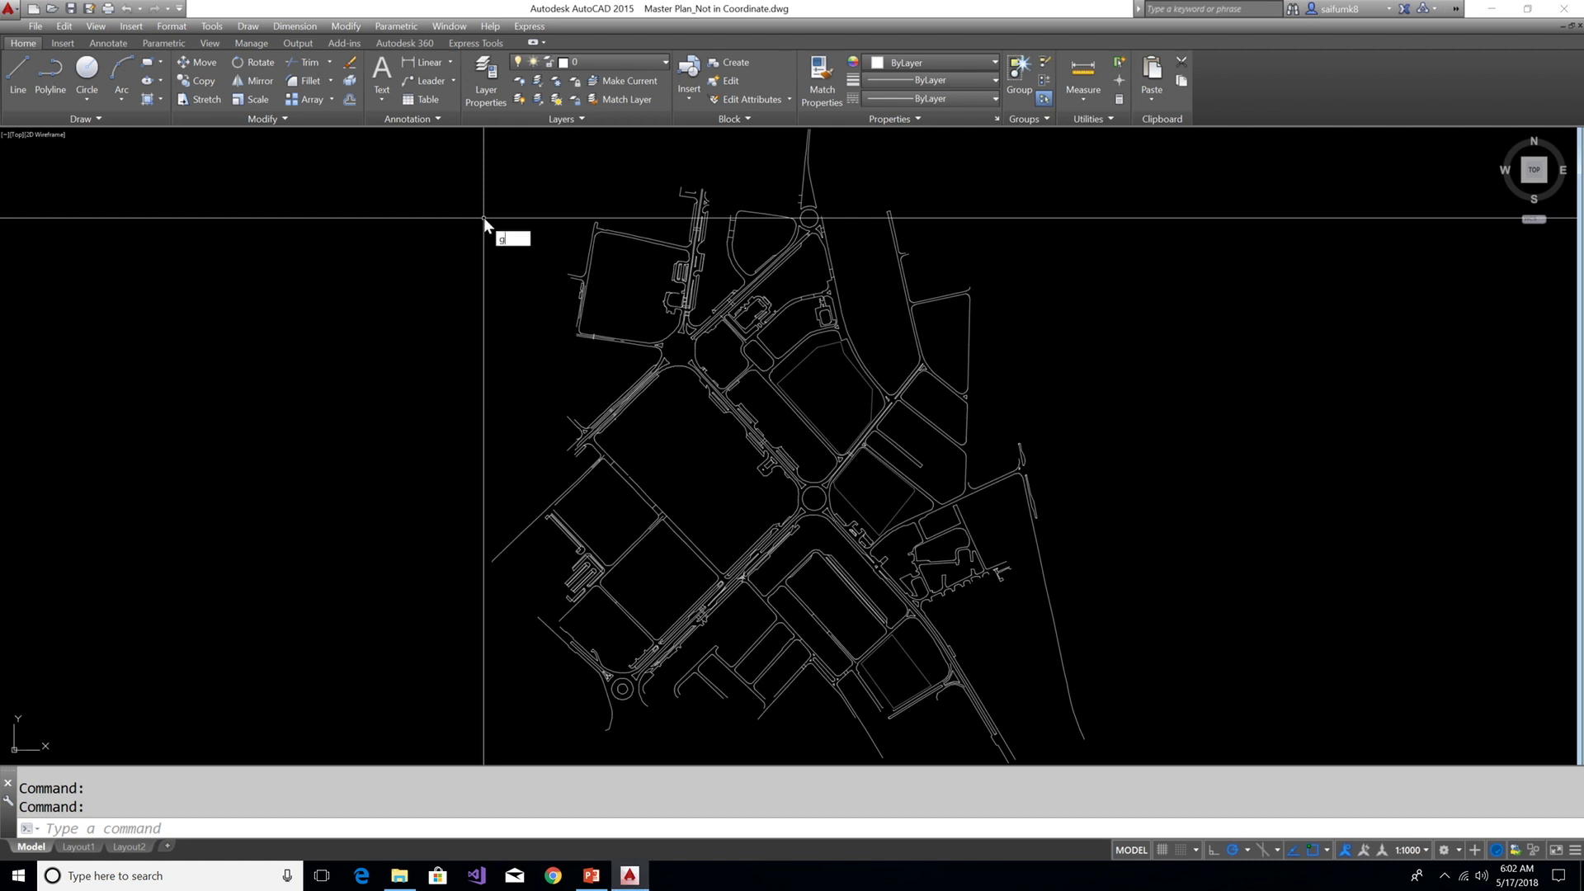
Set the geographic location from the Bing map, dropping a marker on the roundabout
text(e)
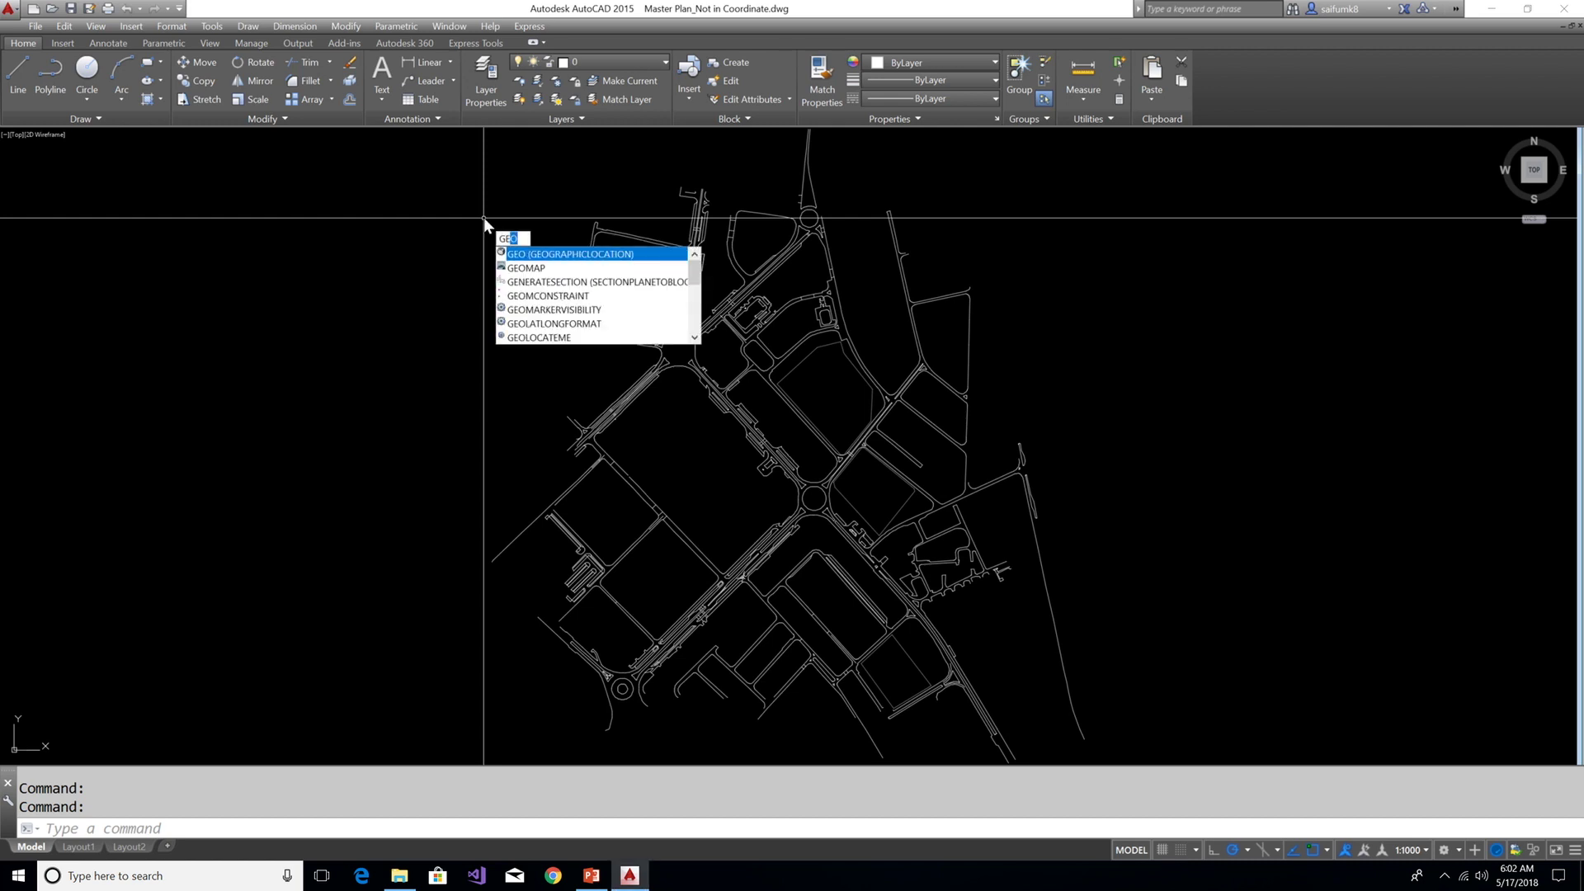
click(544, 262)
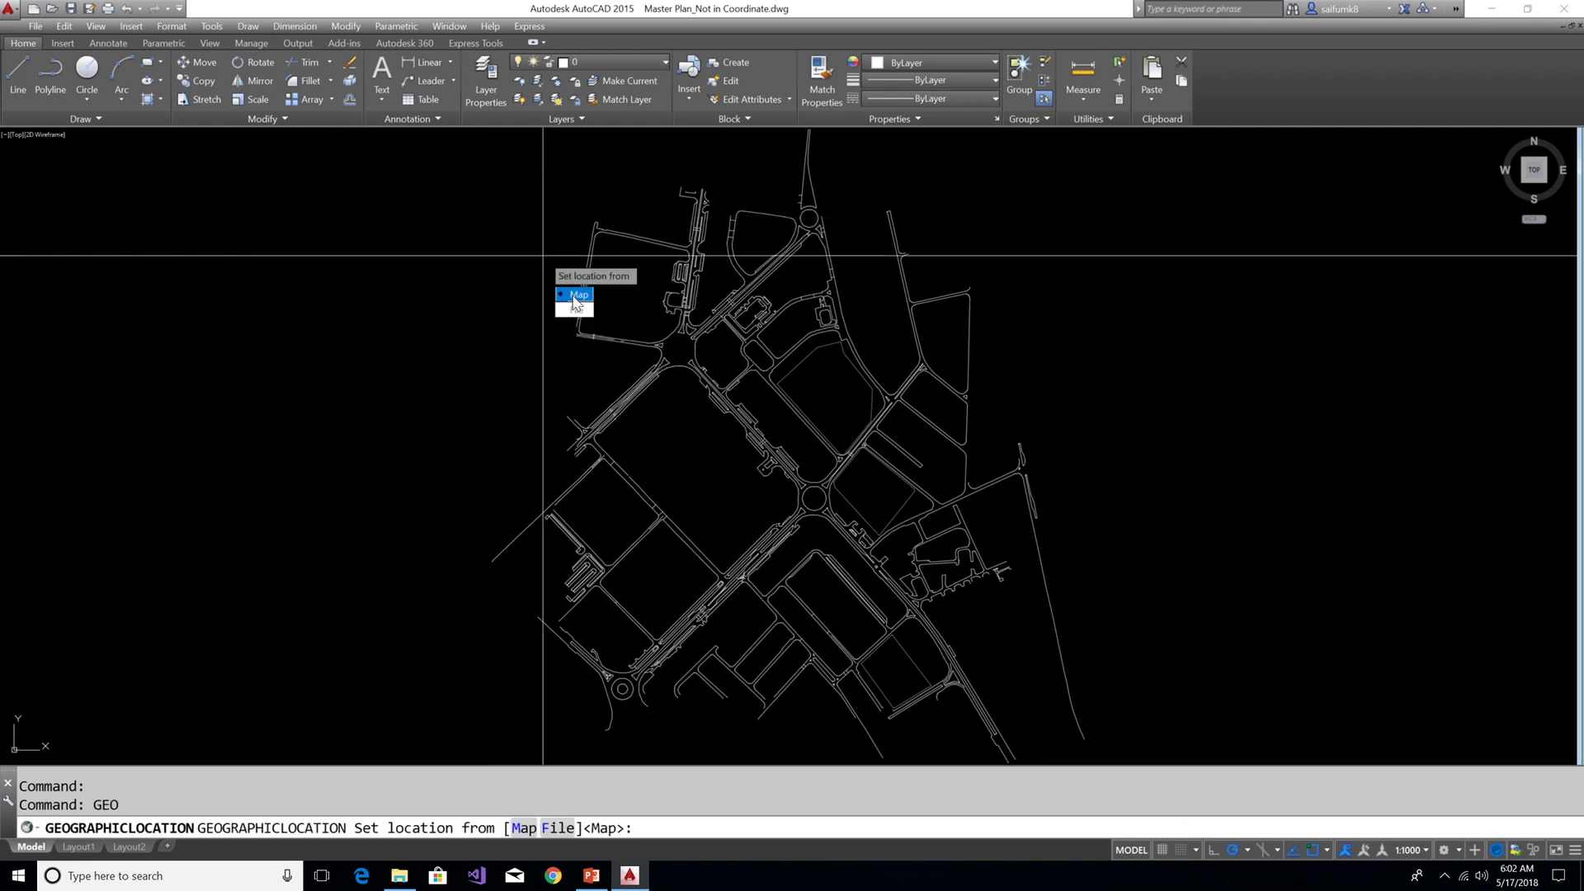
click(576, 295)
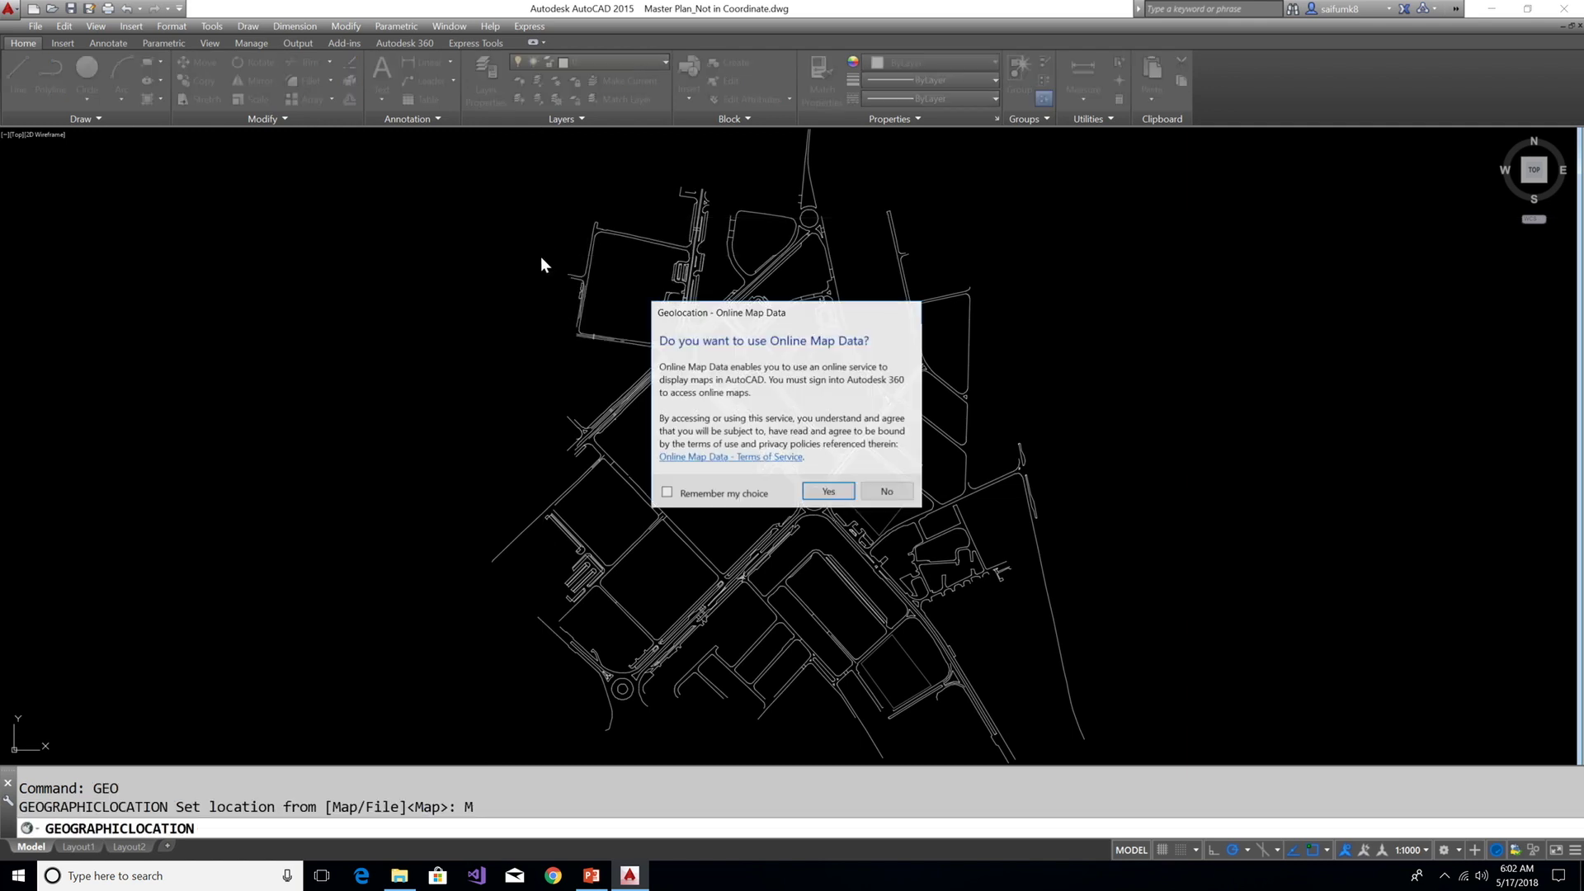
click(829, 491)
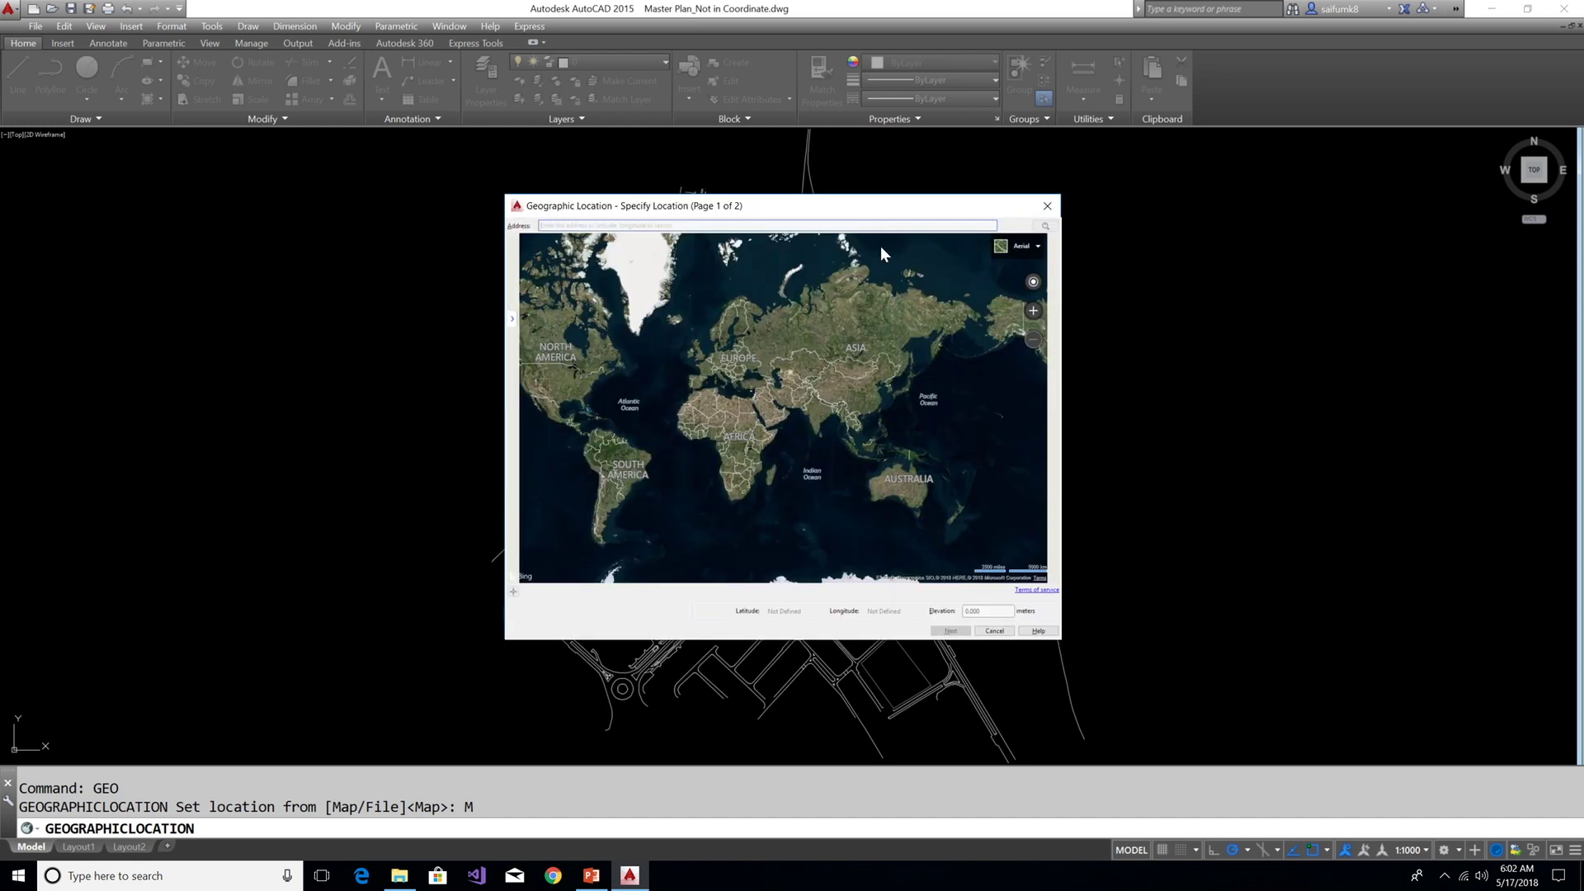
scroll(792, 424, up, 5)
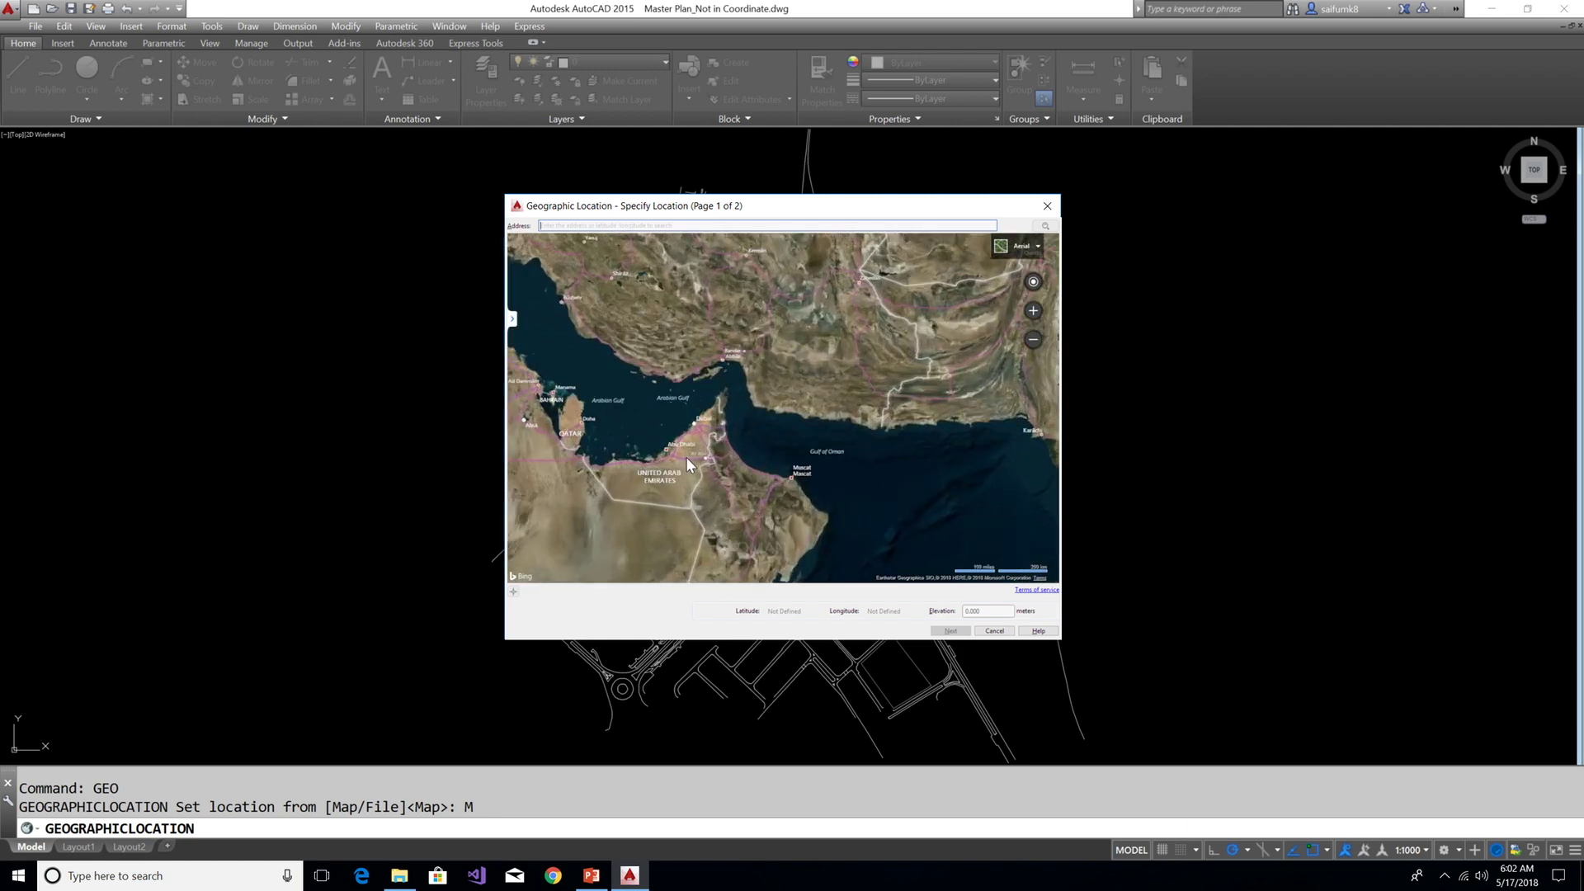
scroll(686, 457, up, 3)
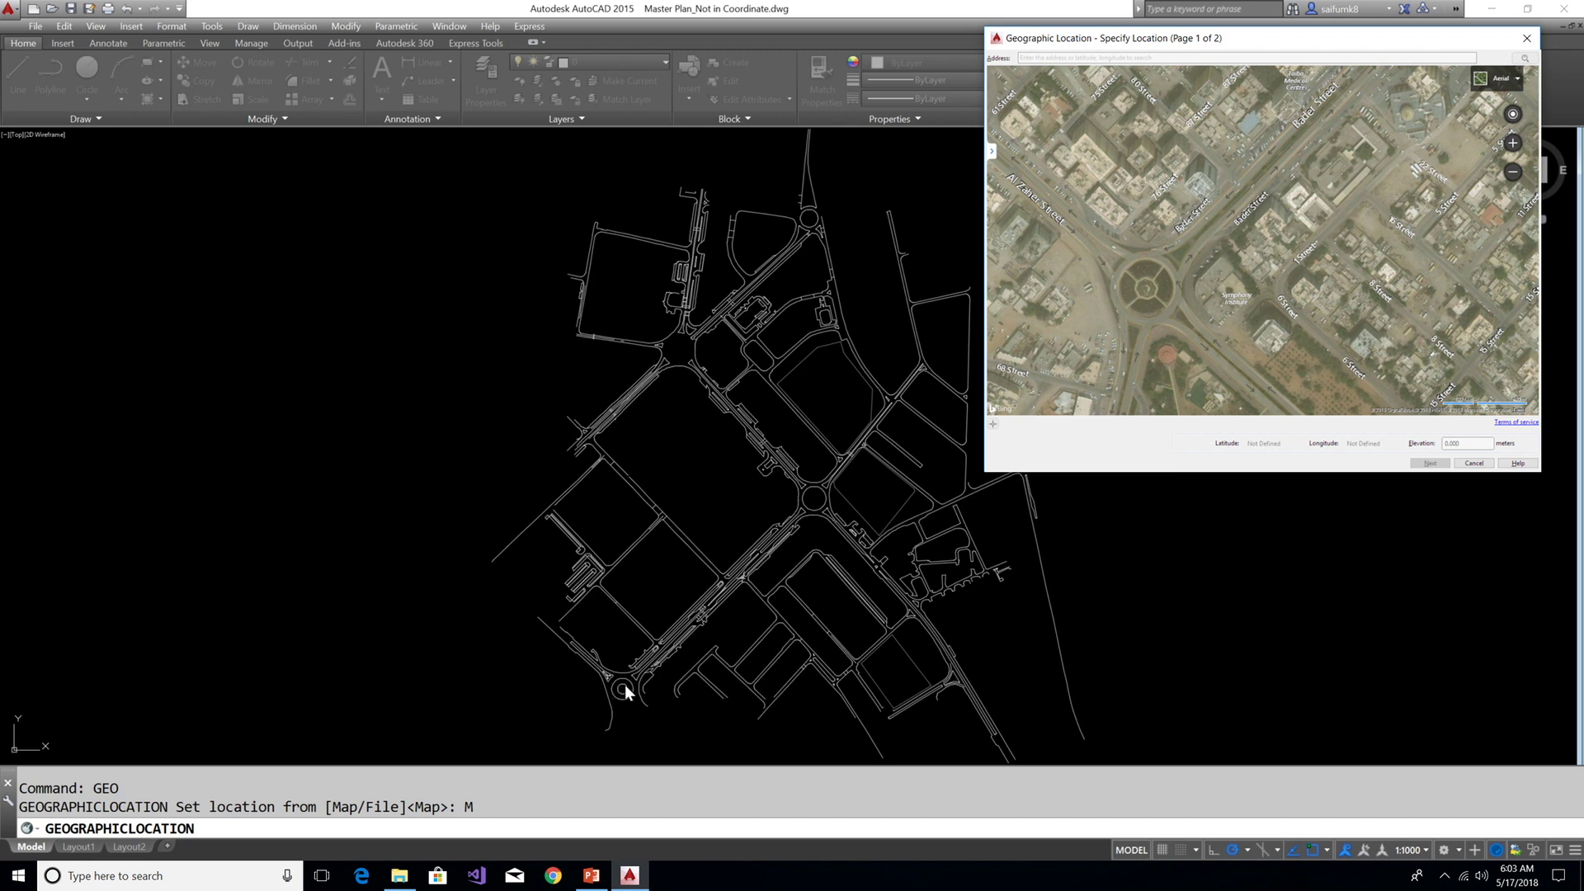
right_click(1147, 289)
scroll(1147, 294, up, 2)
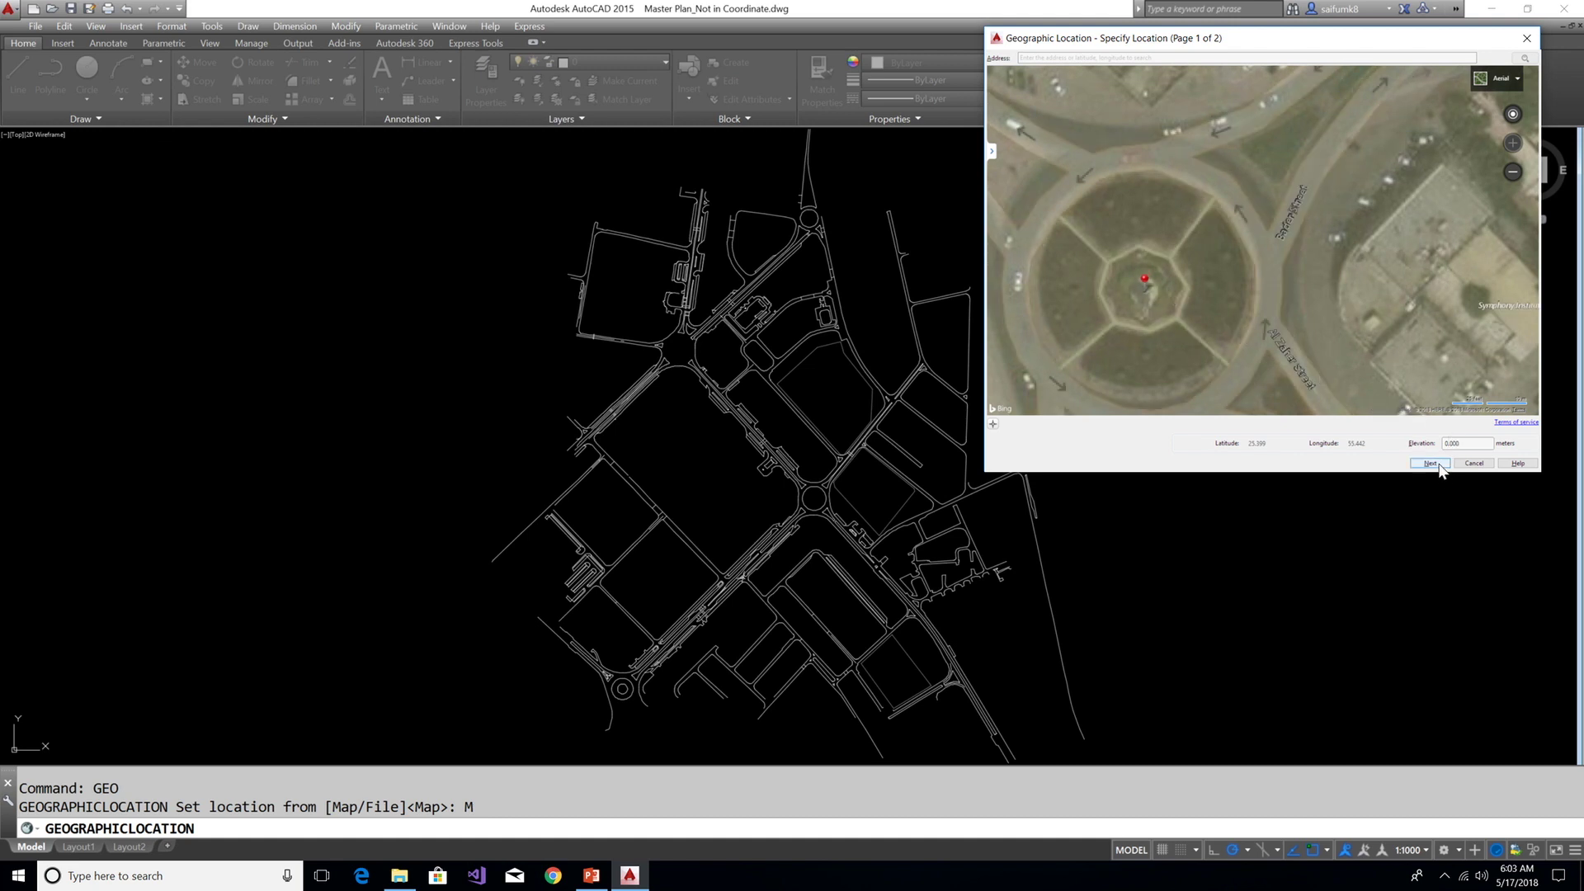
click(1431, 464)
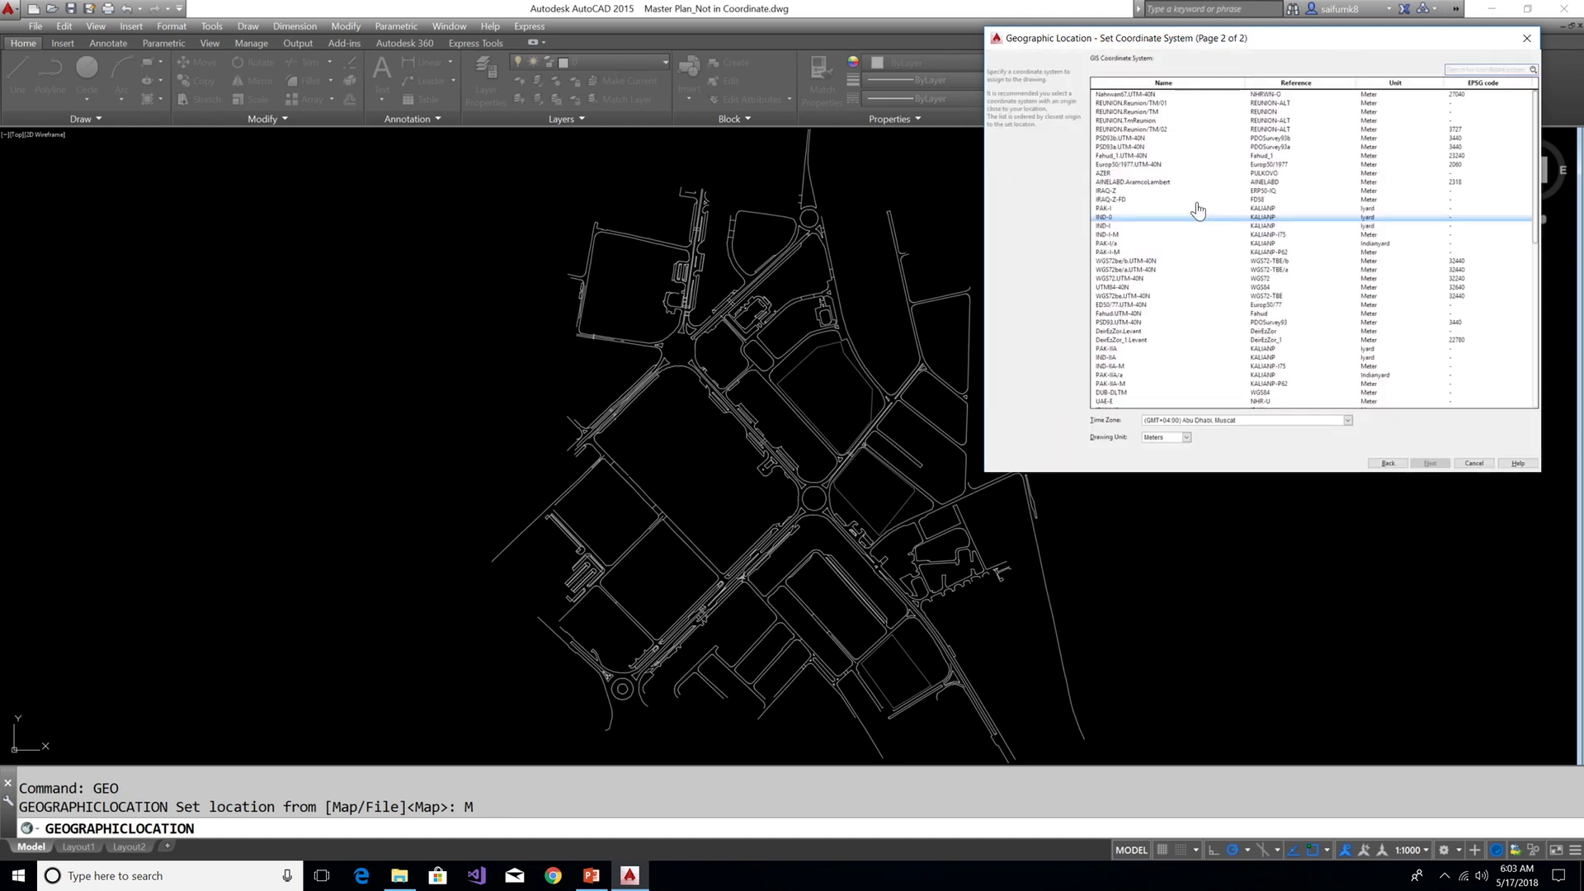
Choose Nahrwan67.UTM-40N, place the location point at the roundabout centre, and keep the 90° north angle
click(1160, 97)
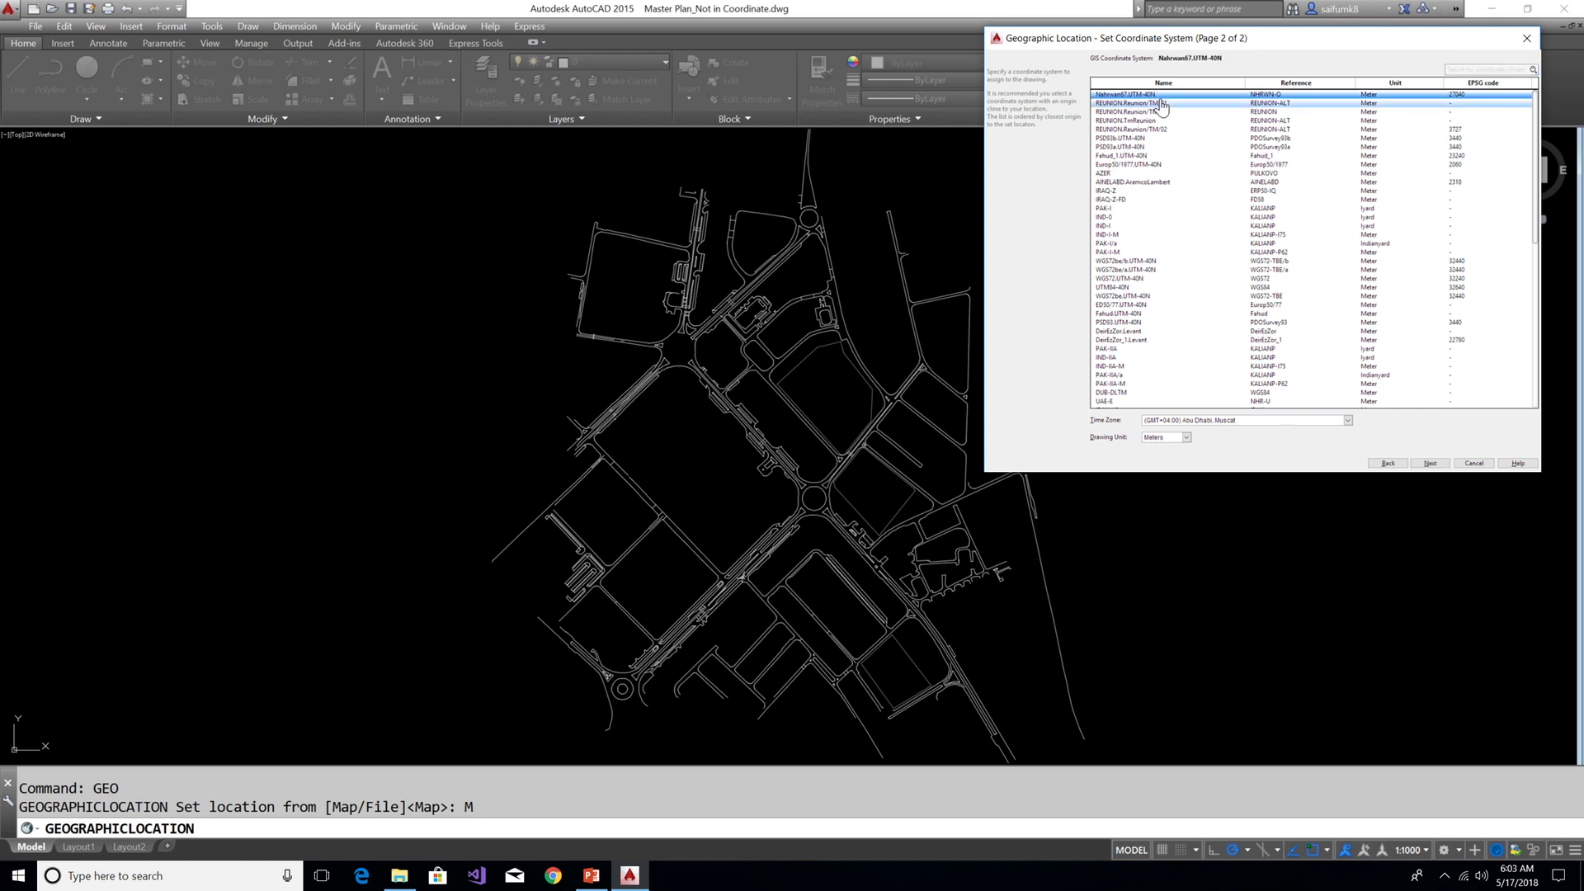
click(1431, 464)
click(1430, 461)
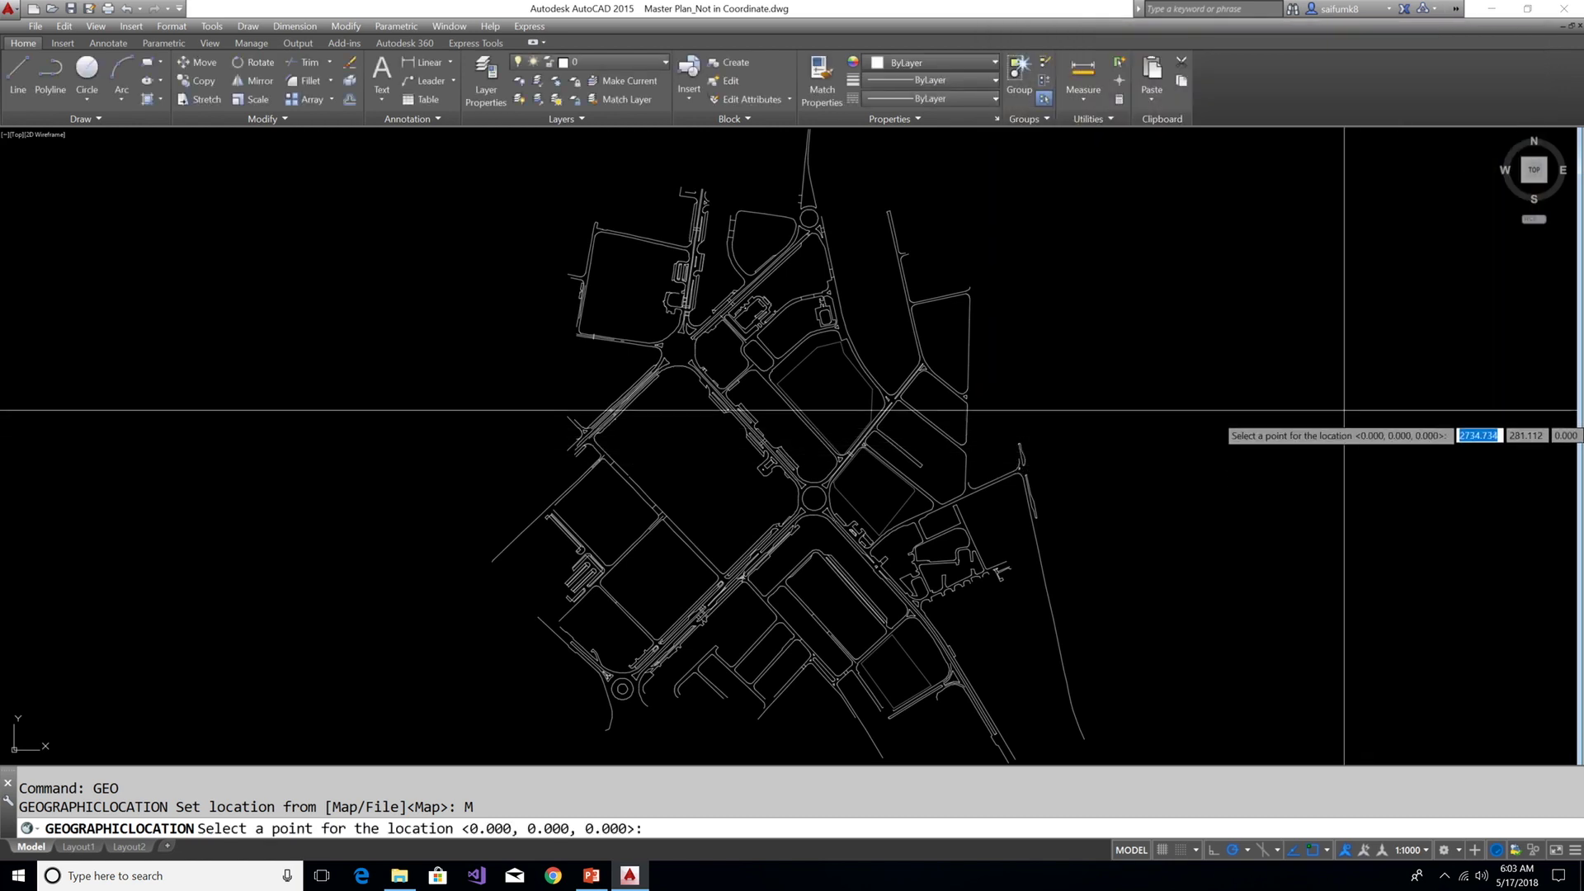
scroll(635, 676, up, 6)
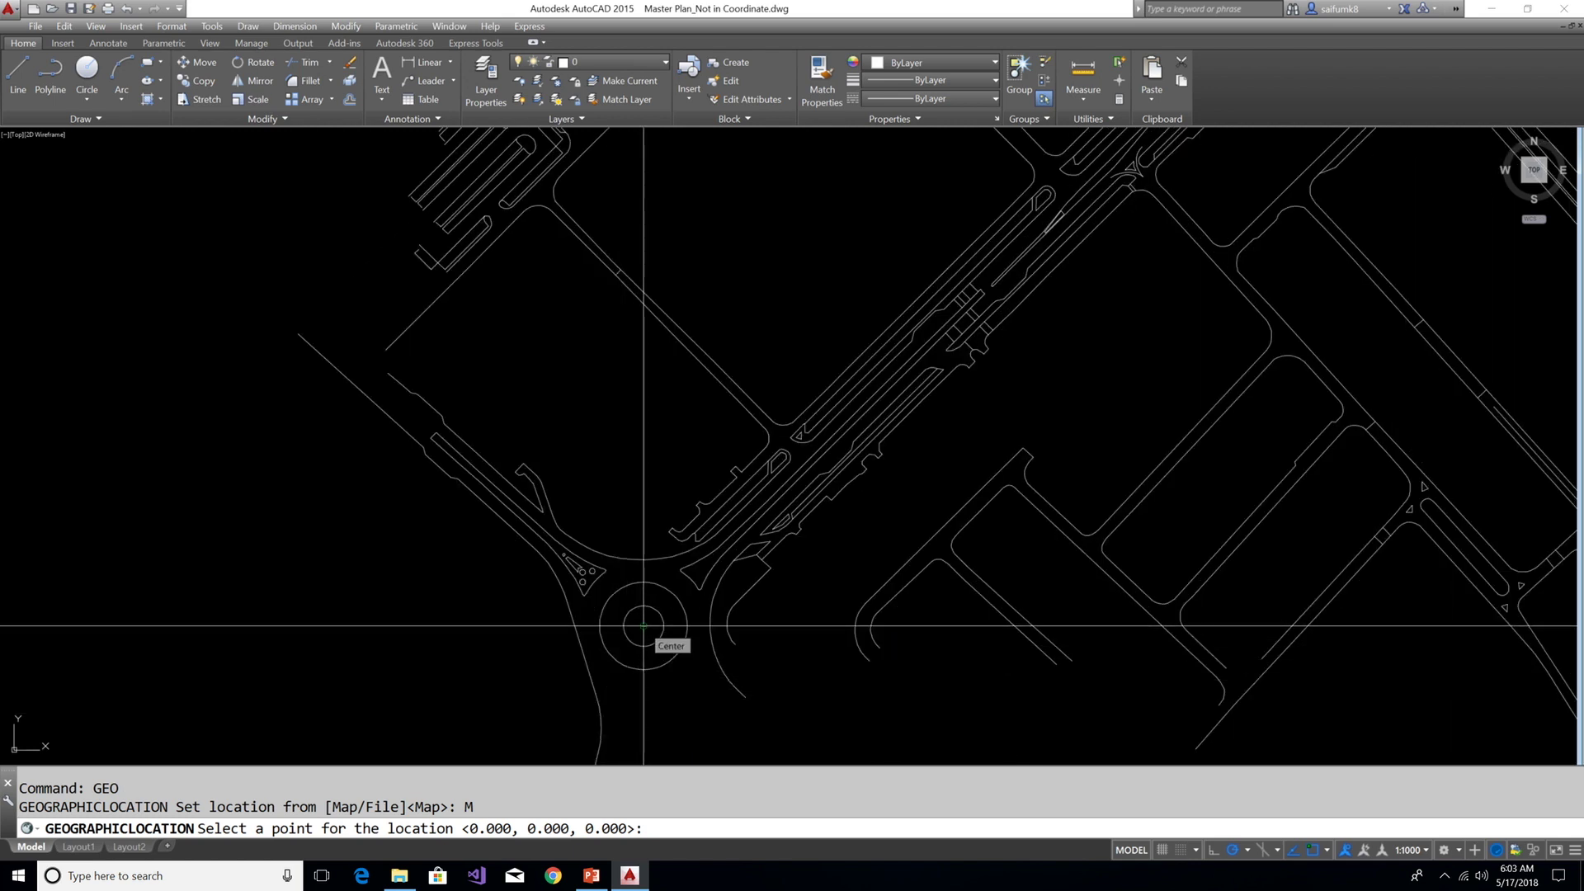
click(643, 626)
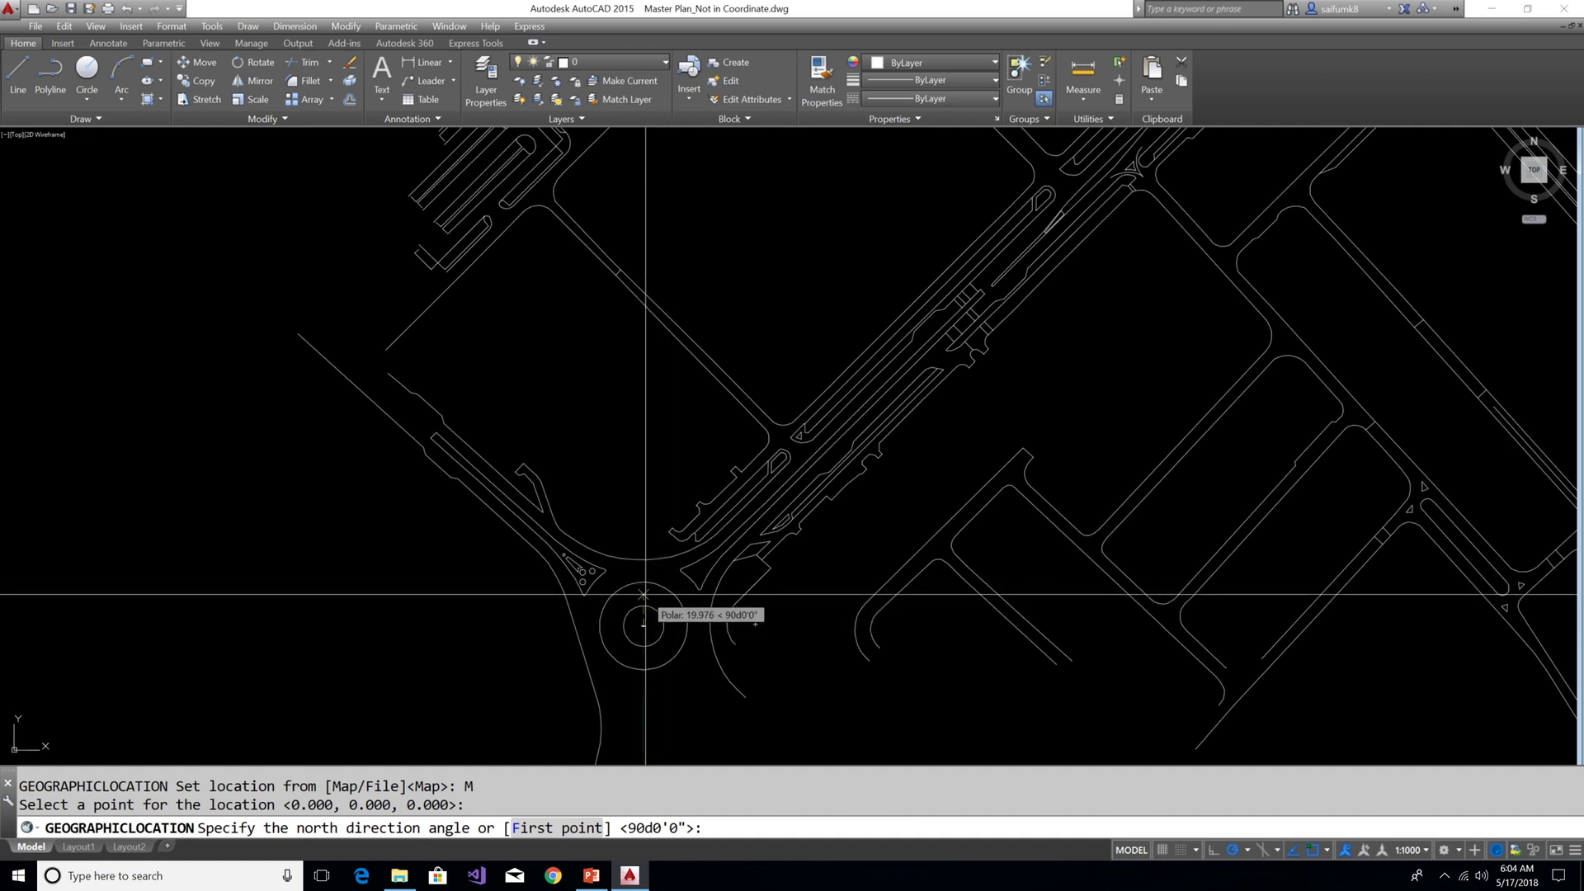
click(643, 594)
scroll(885, 501, down, 3)
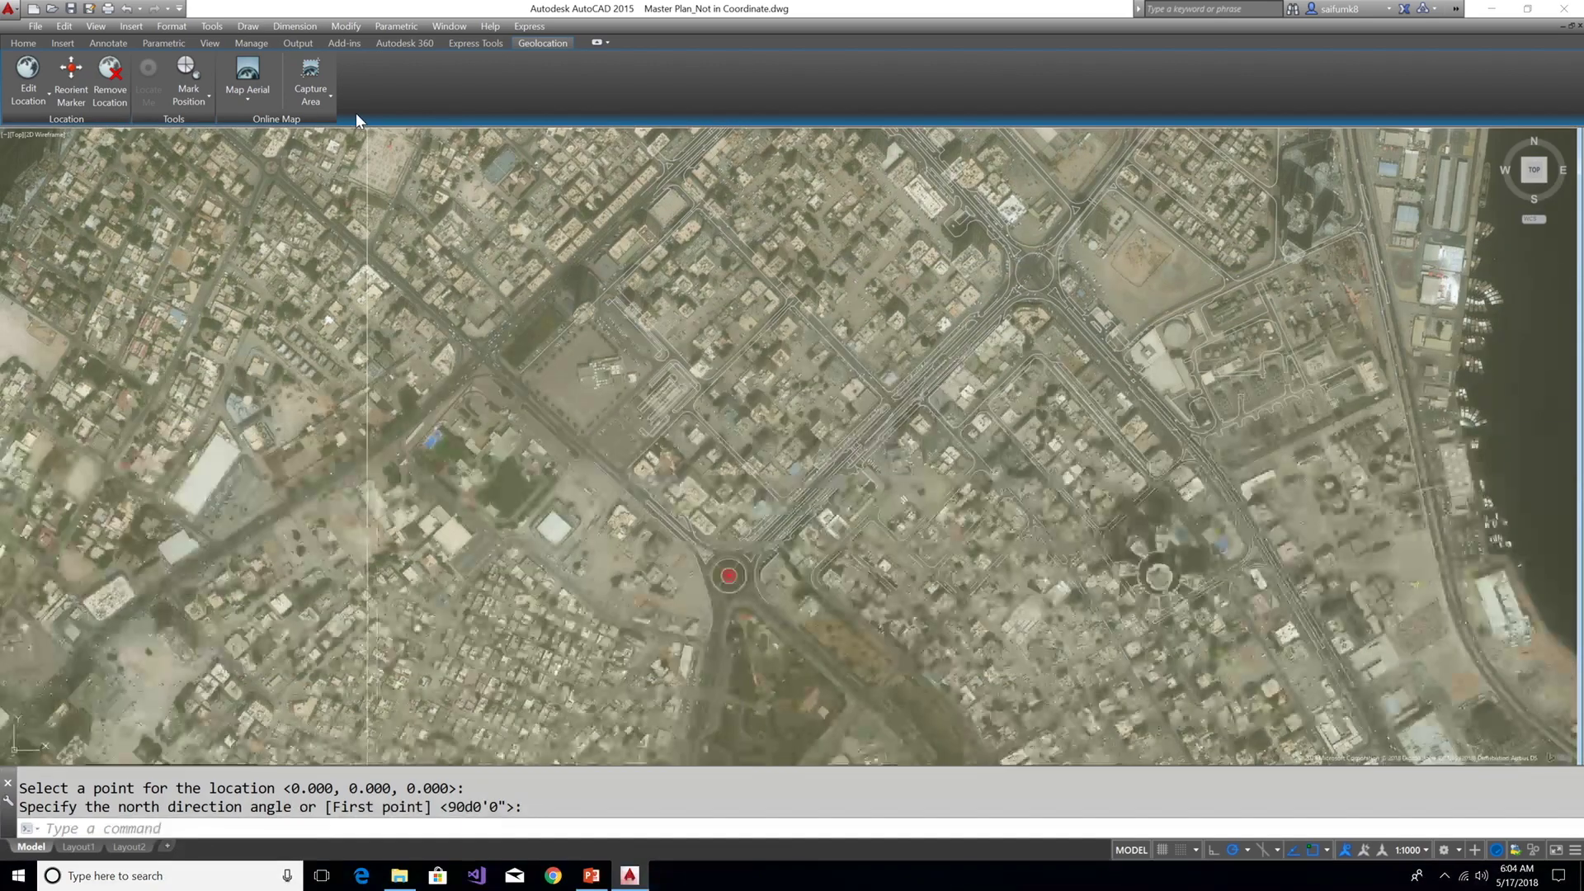
Capture a rectangle of aerial imagery around the central roundabout, set Map Off, and select the captured image
click(325, 95)
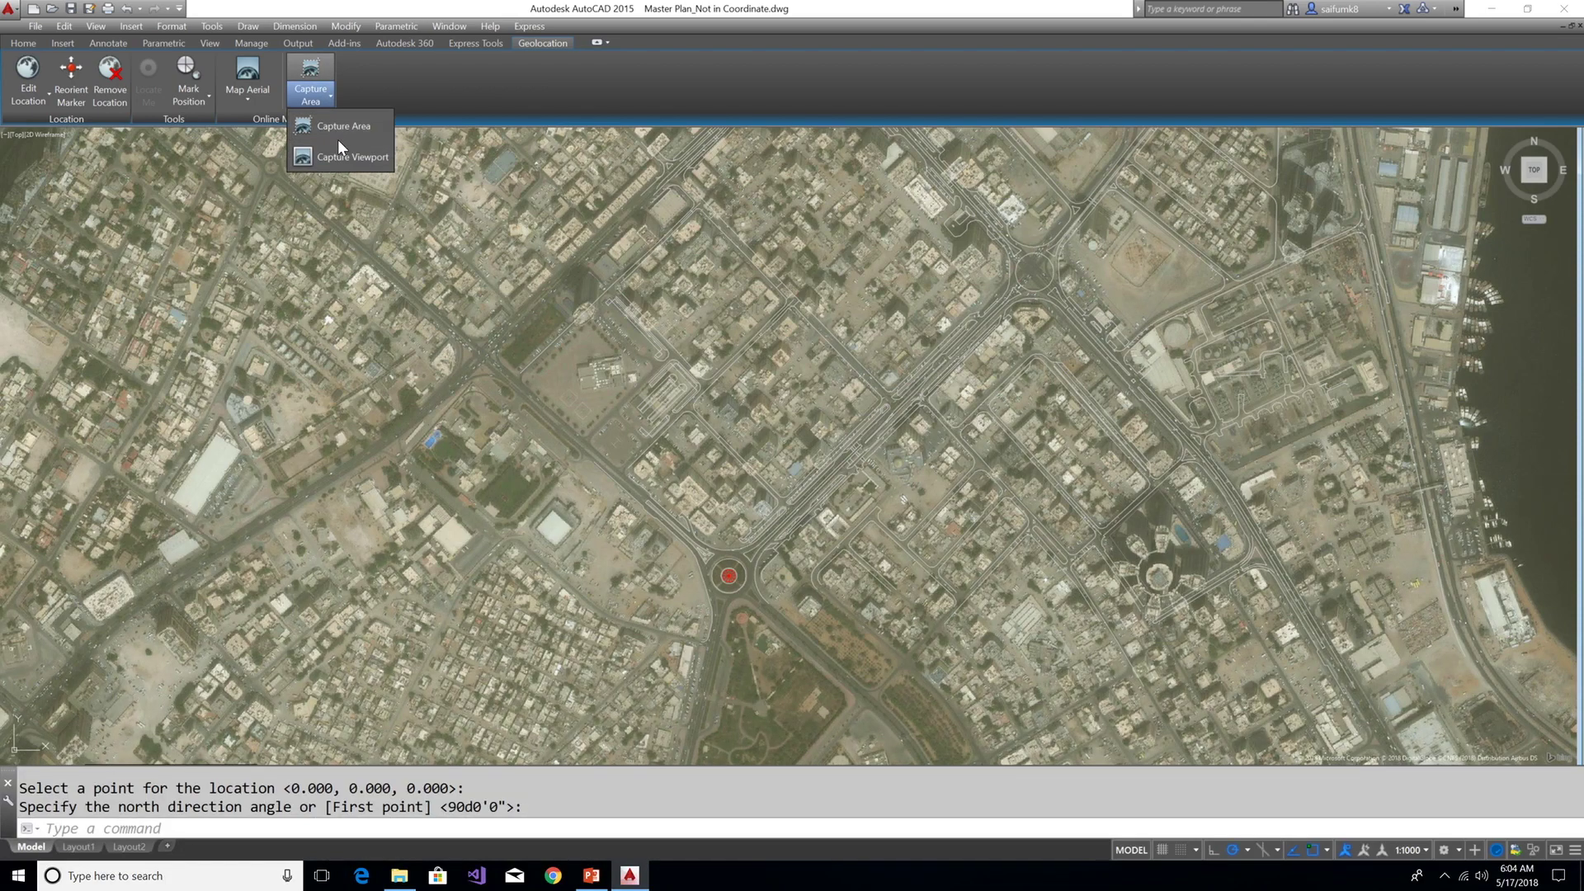
click(330, 127)
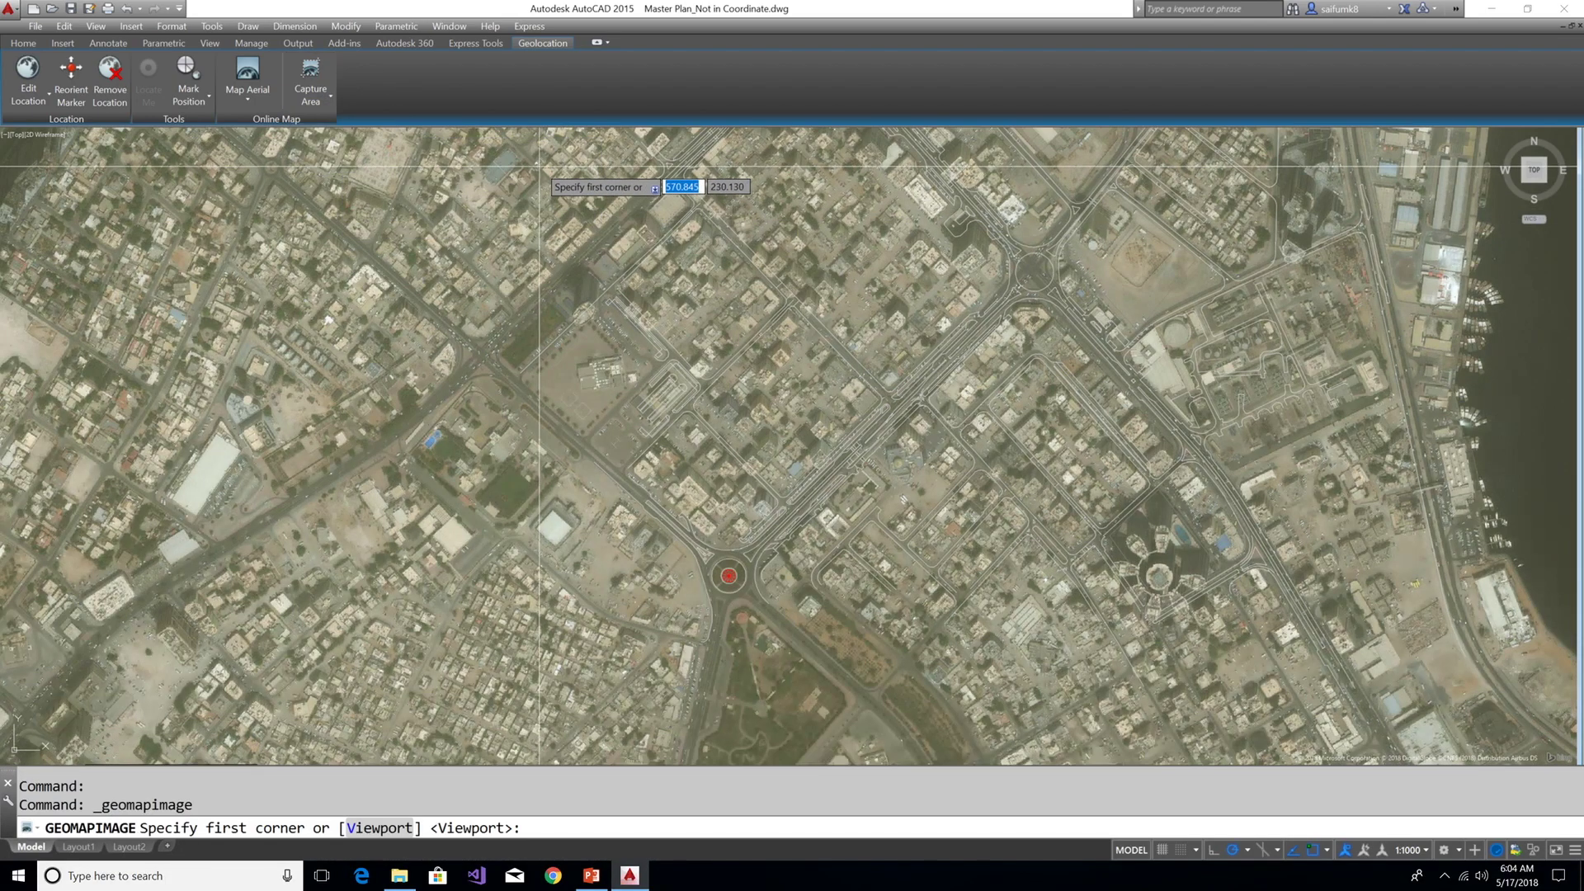
click(540, 156)
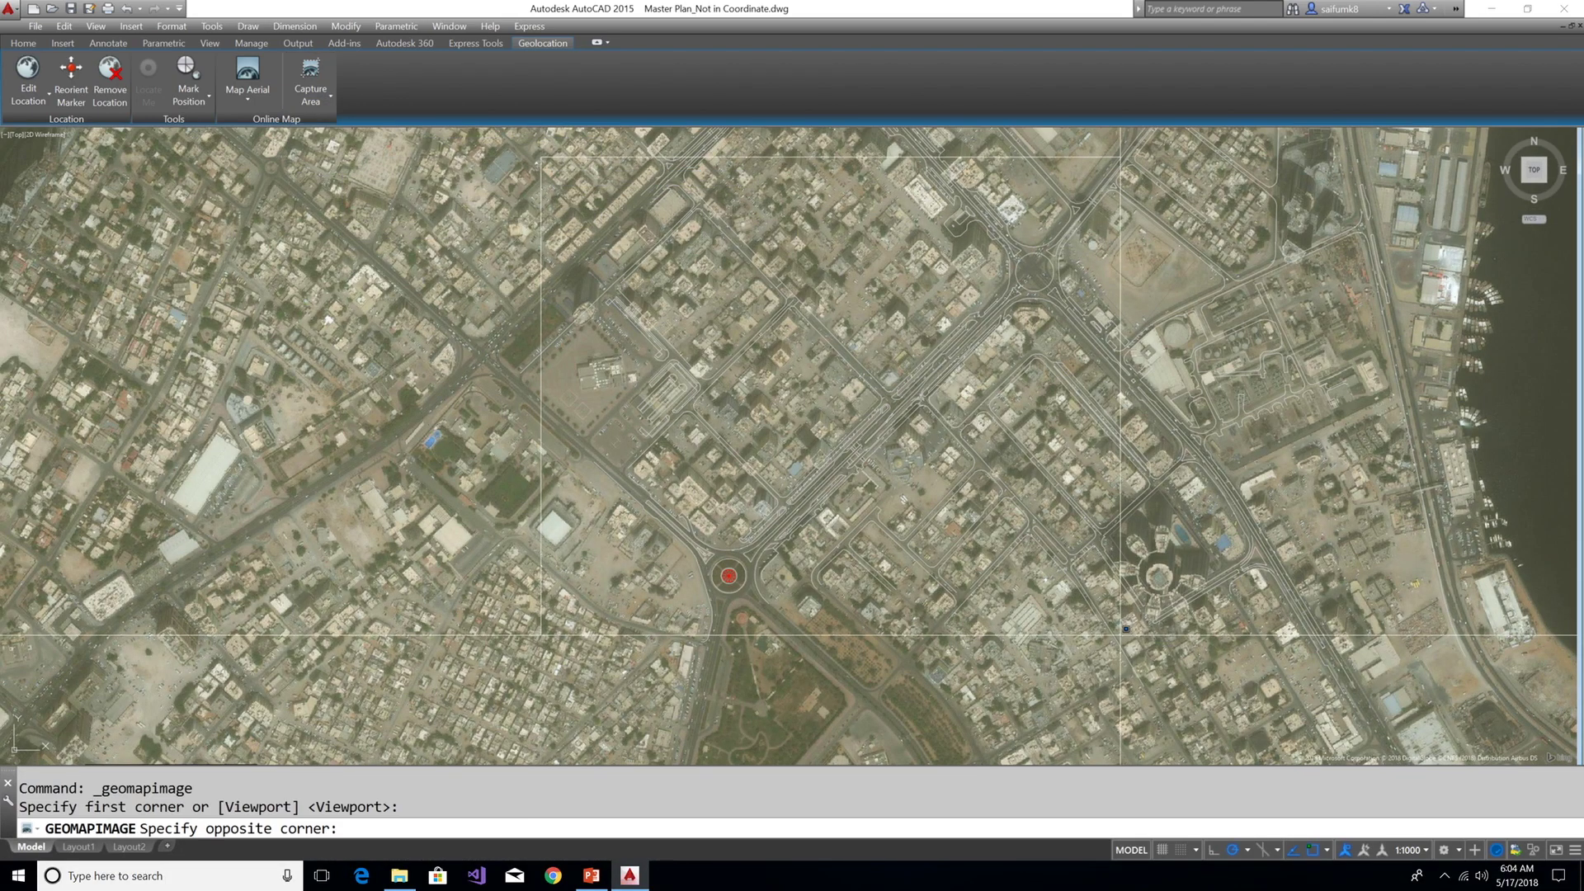
click(1206, 662)
click(249, 100)
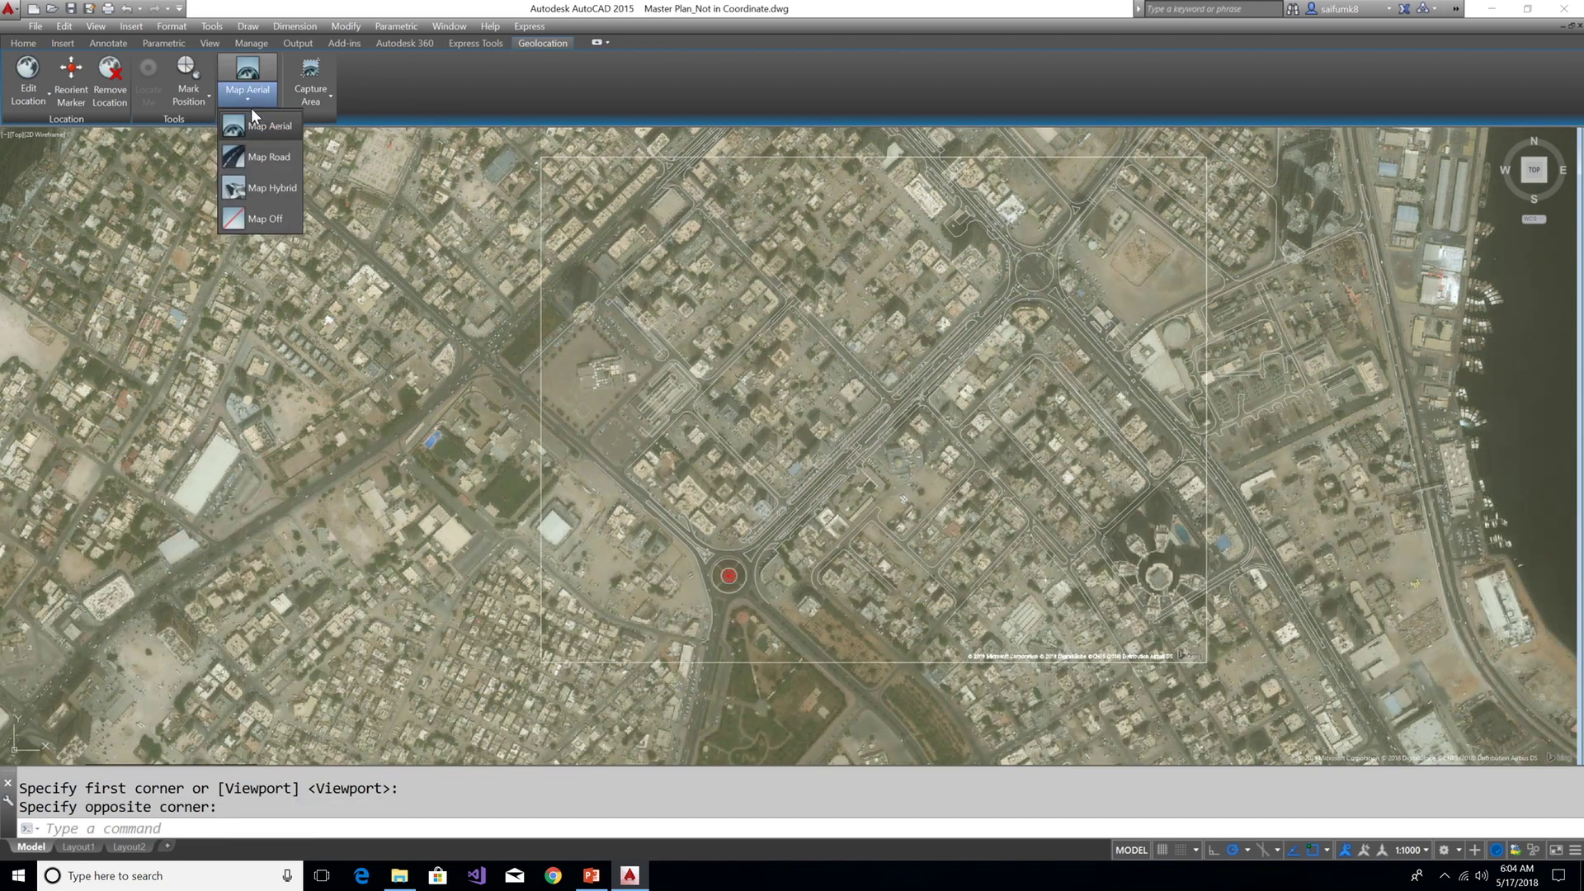
click(264, 220)
scroll(805, 549, down, 3)
scroll(748, 559, up, 2)
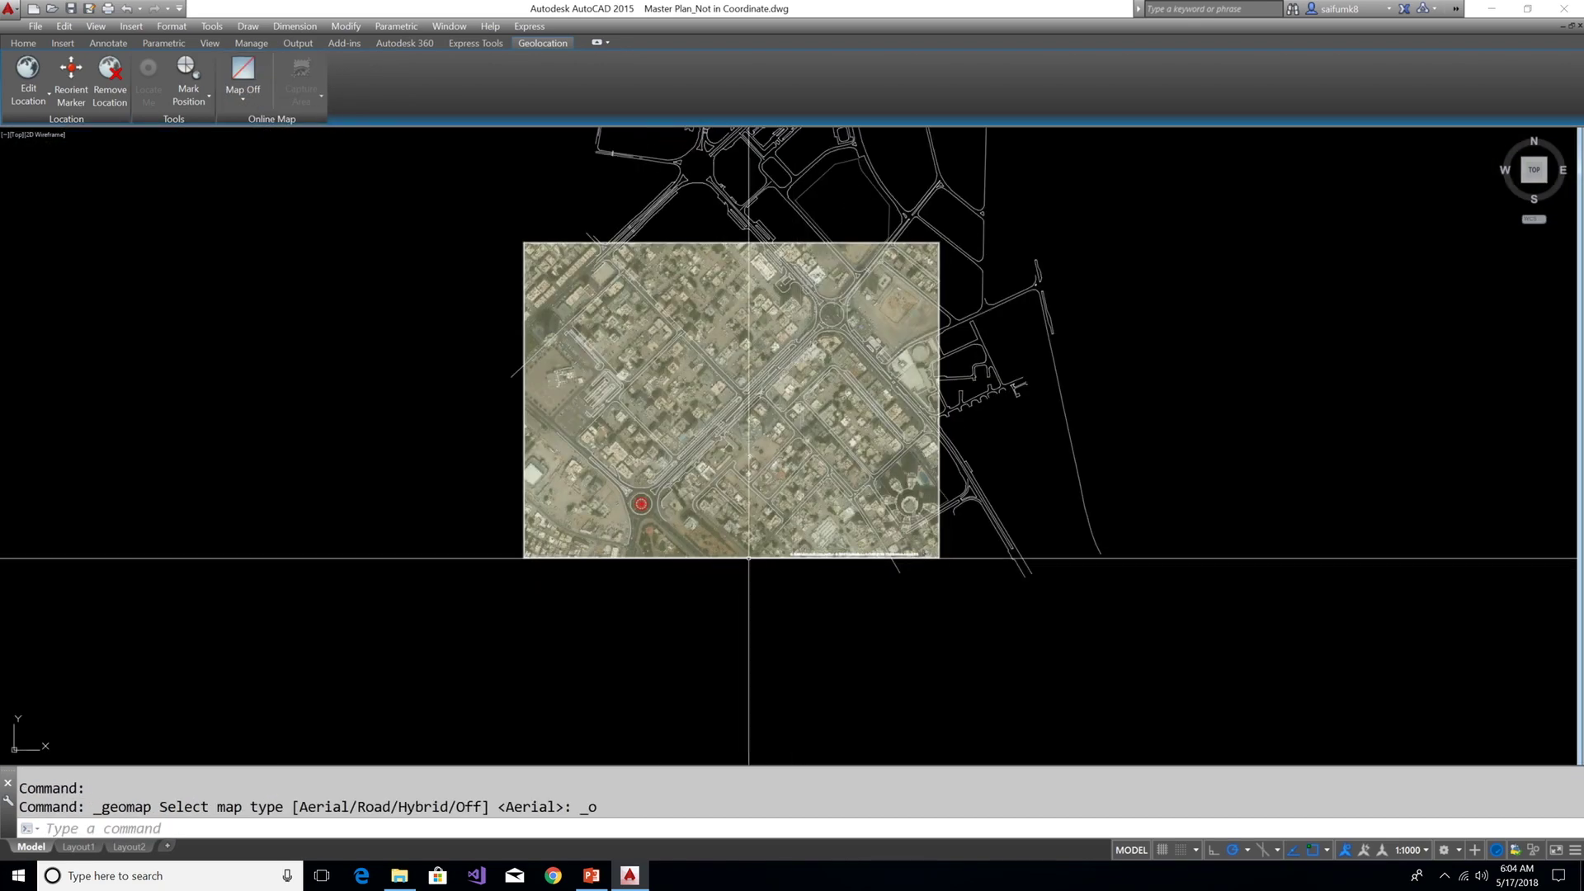
click(748, 559)
Move the captured aerial image higher up with the M (MOVE) command
text(M)
key(Return)
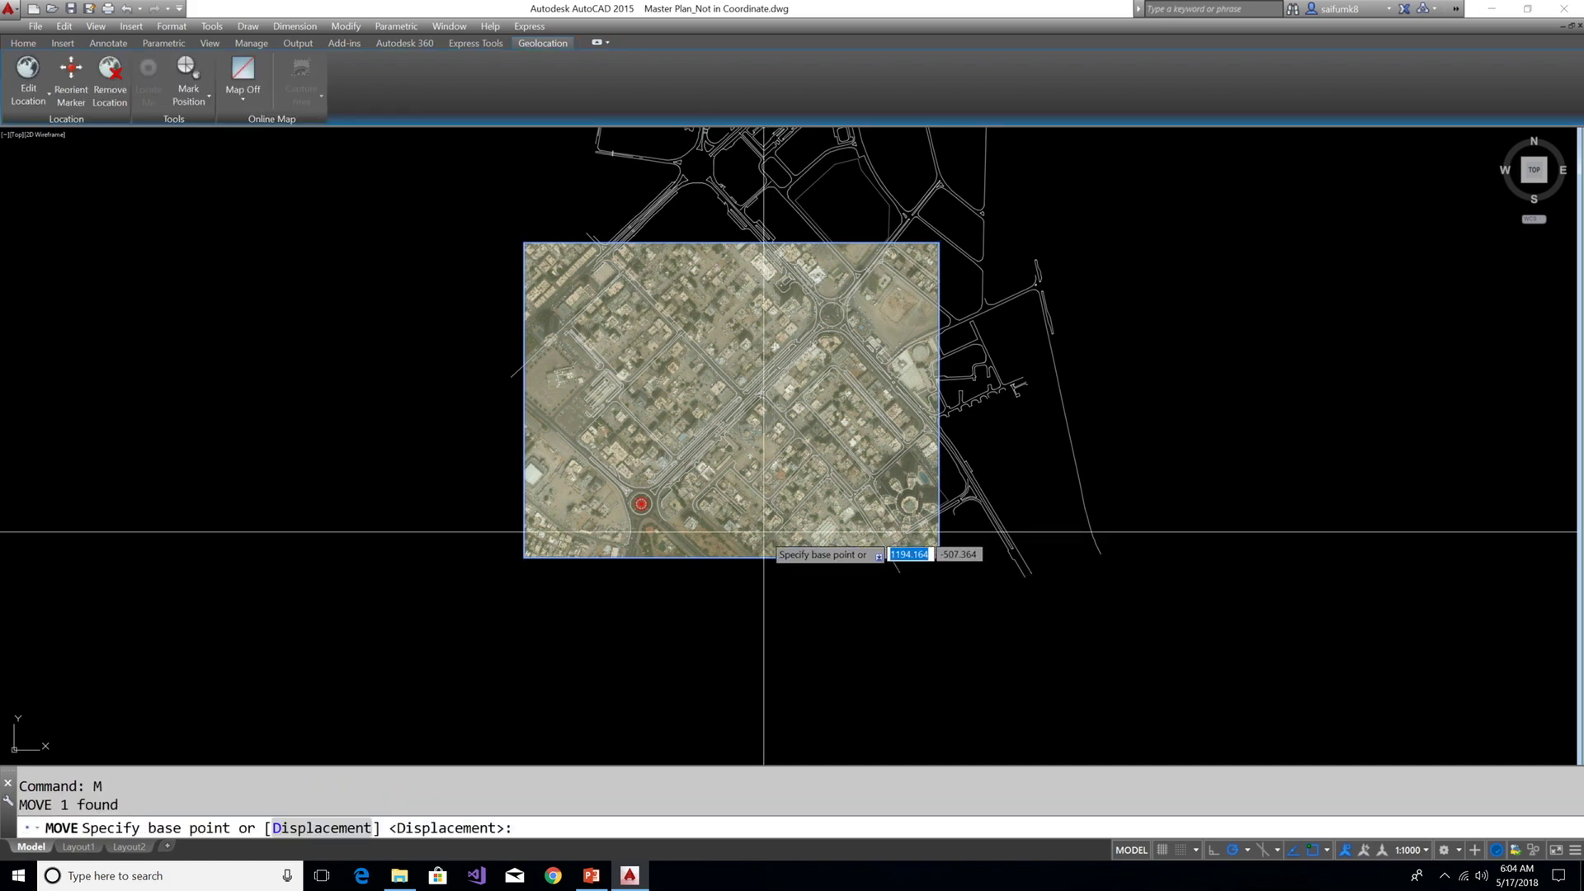
click(760, 528)
scroll(900, 509, down, 2)
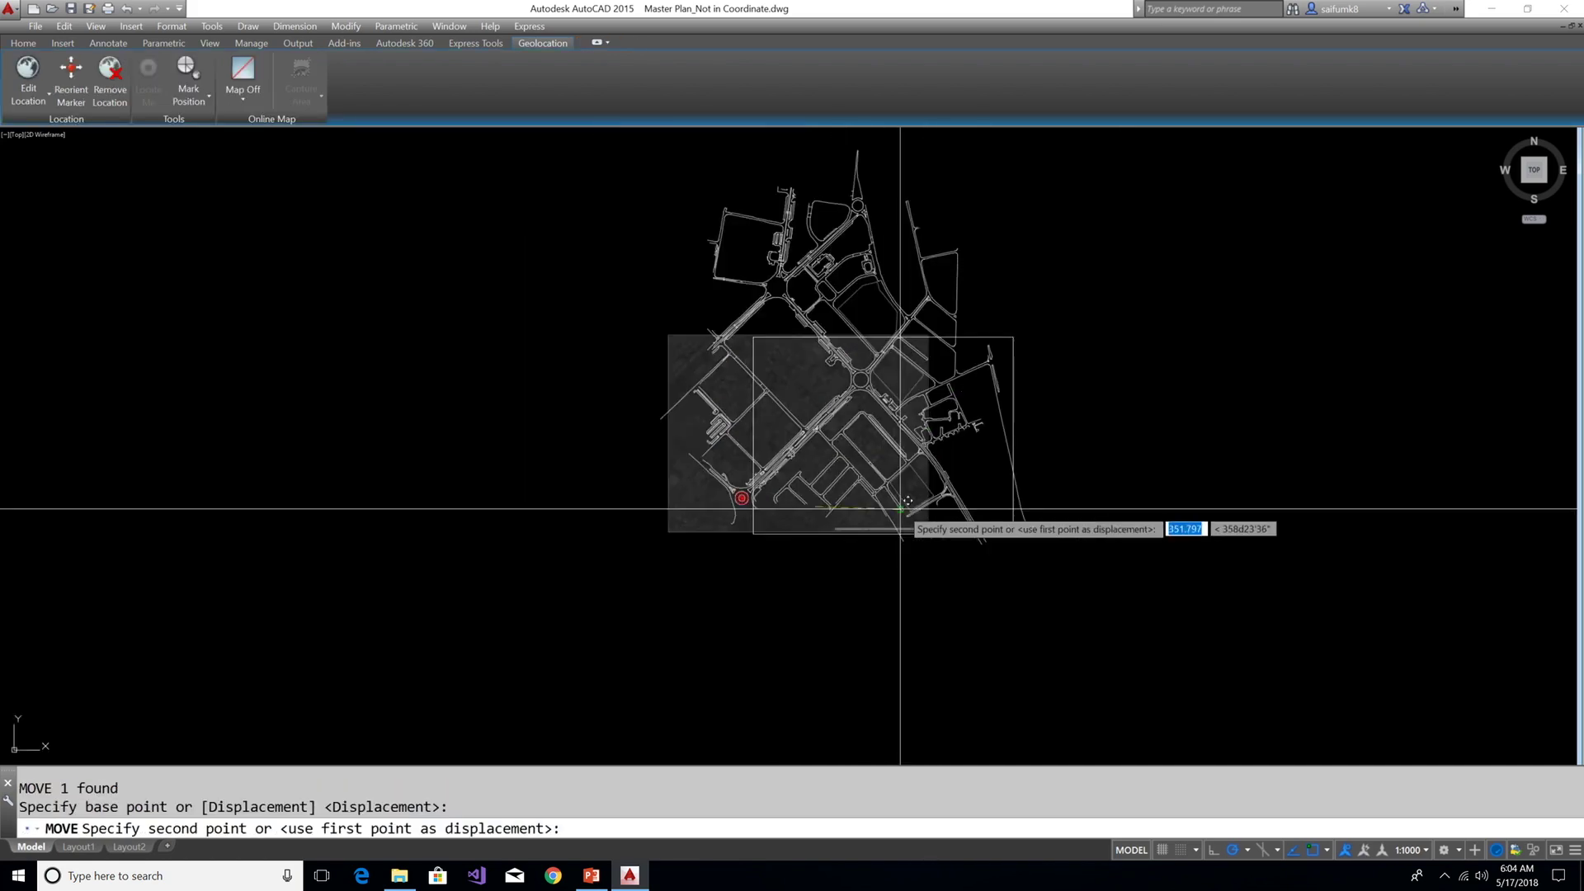
click(862, 347)
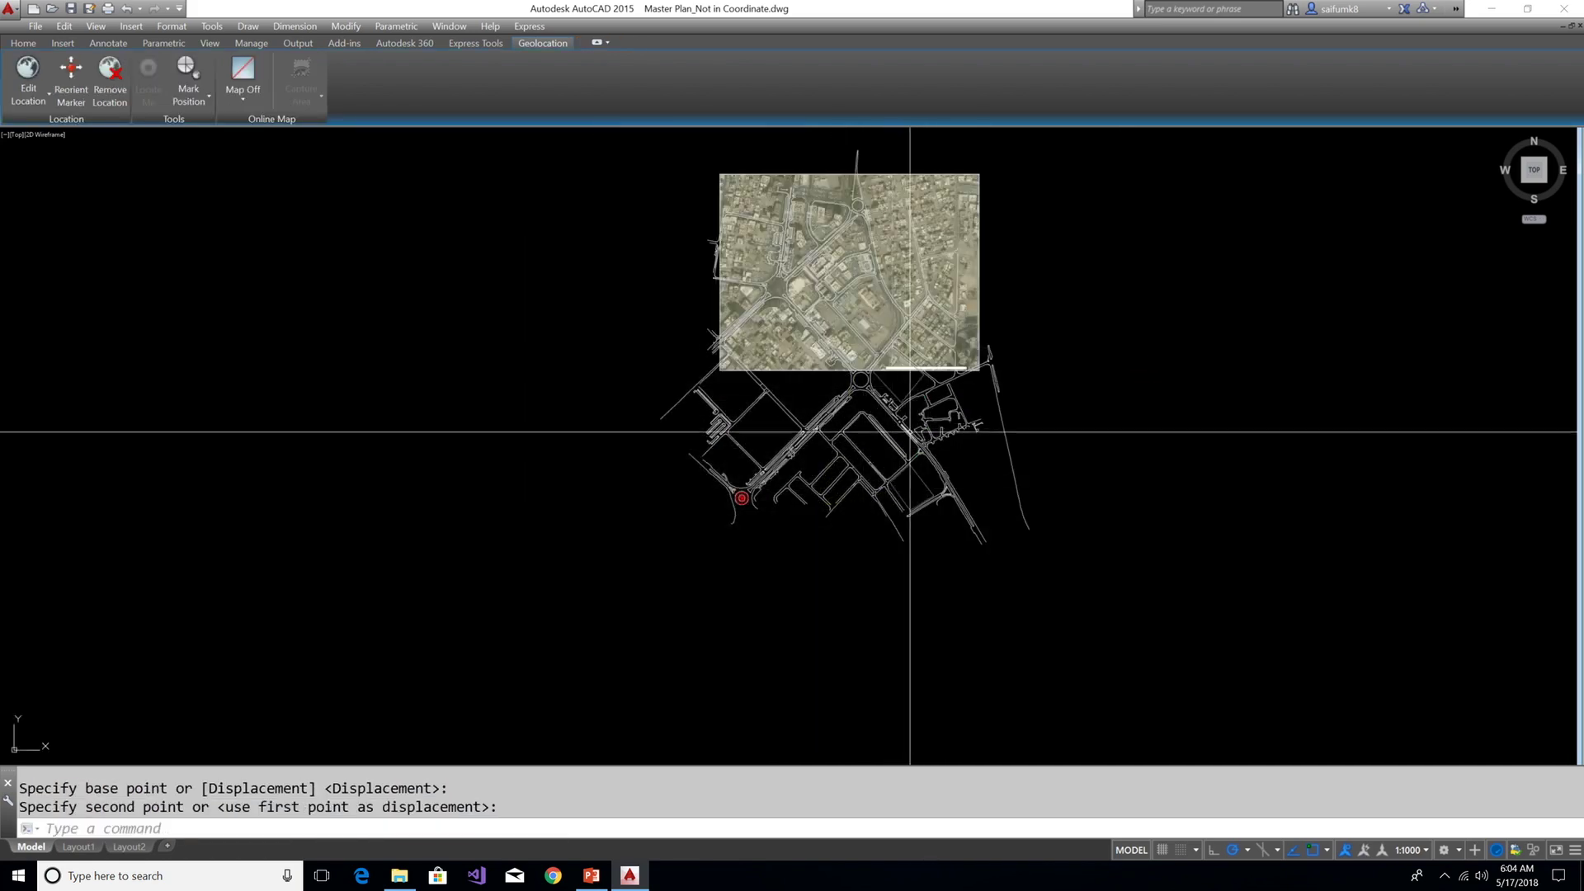
scroll(731, 283, up, 4)
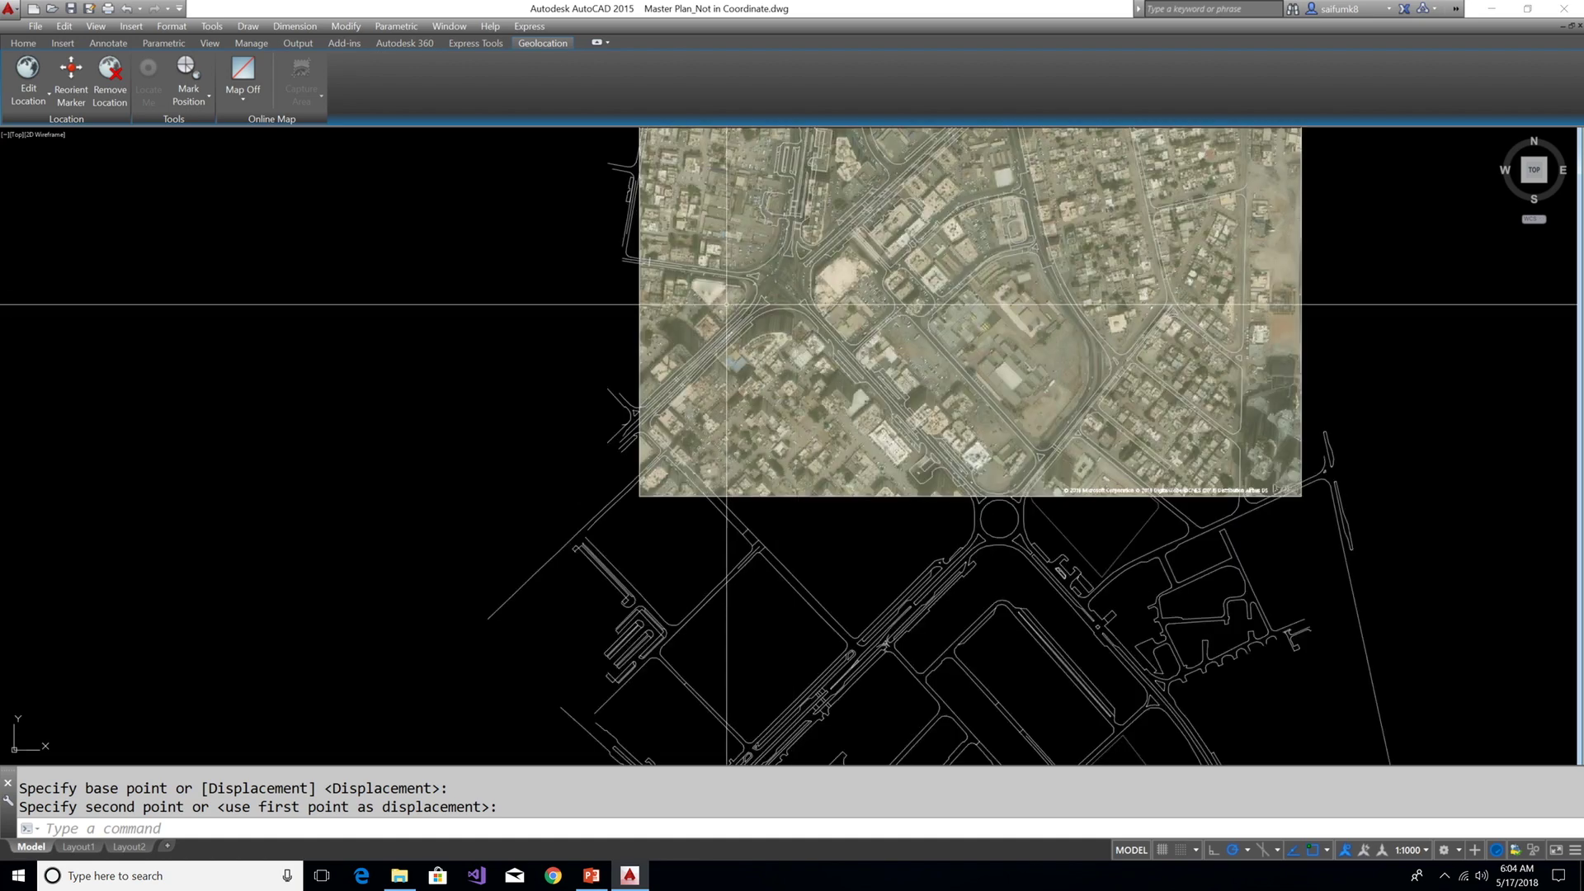
scroll(726, 305, down, 2)
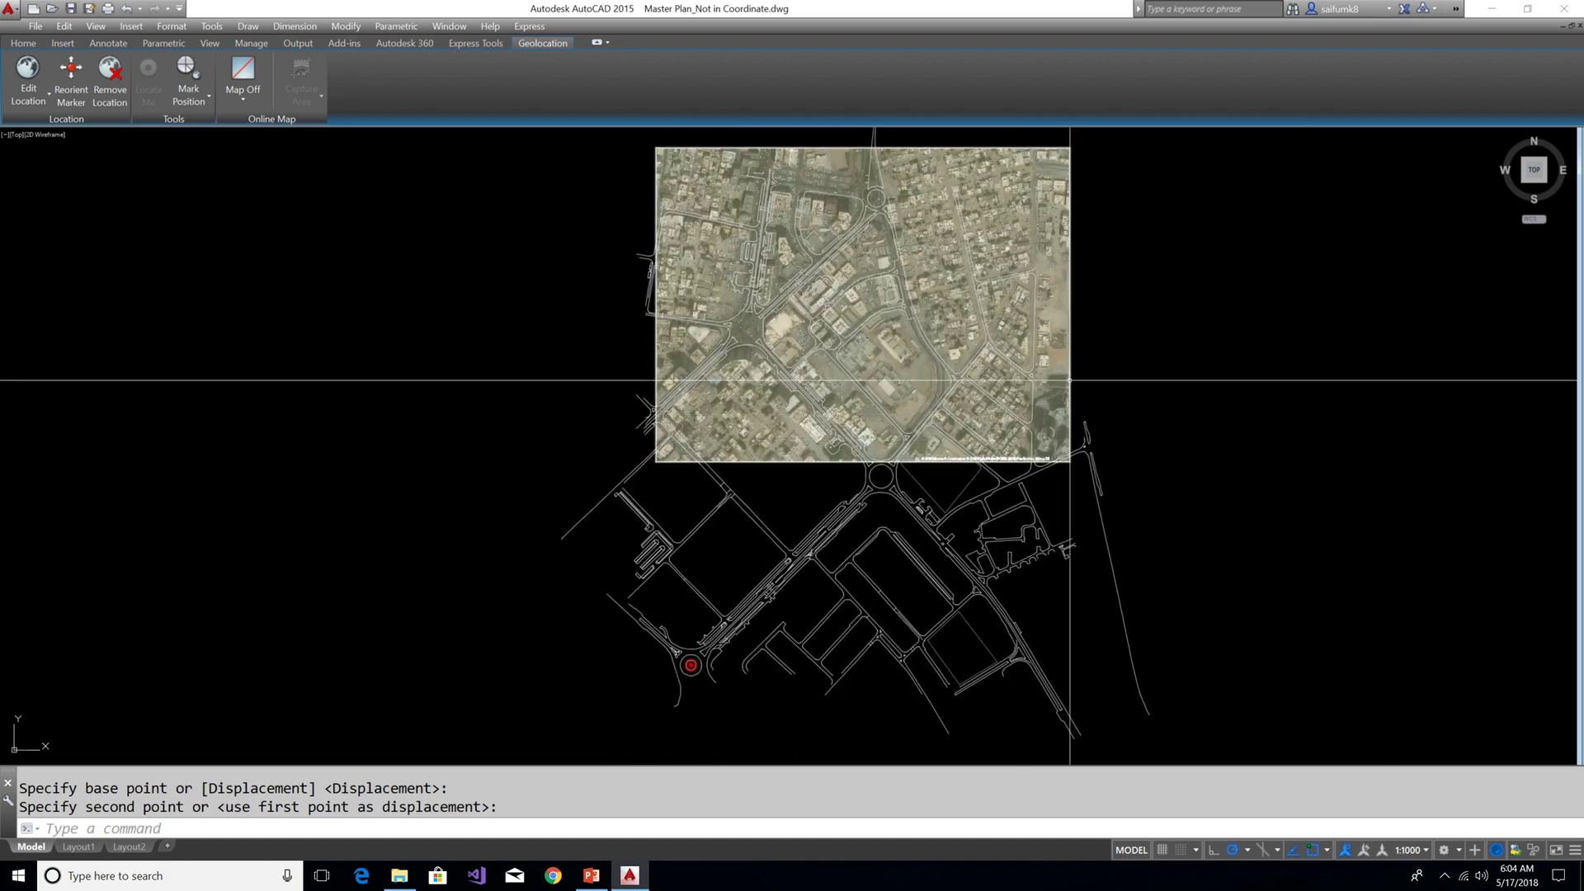
Stretch the image with its corner and left-edge grips into a larger, nearly square block
click(1070, 380)
click(1070, 461)
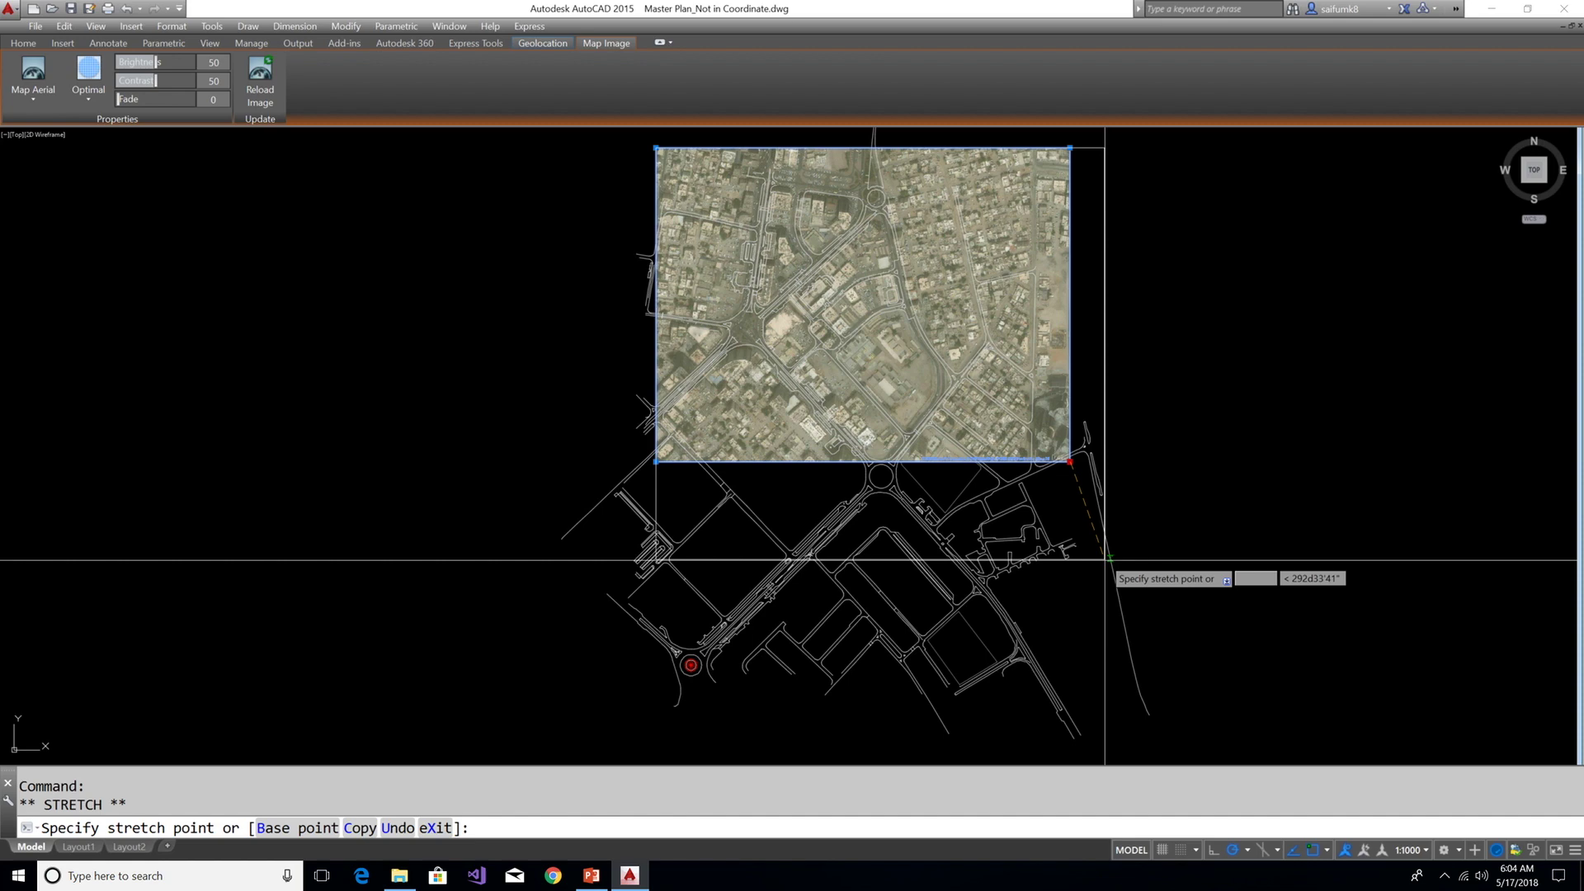
scroll(1146, 642, down, 3)
click(1170, 683)
scroll(1068, 623, up, 4)
scroll(922, 607, down, 2)
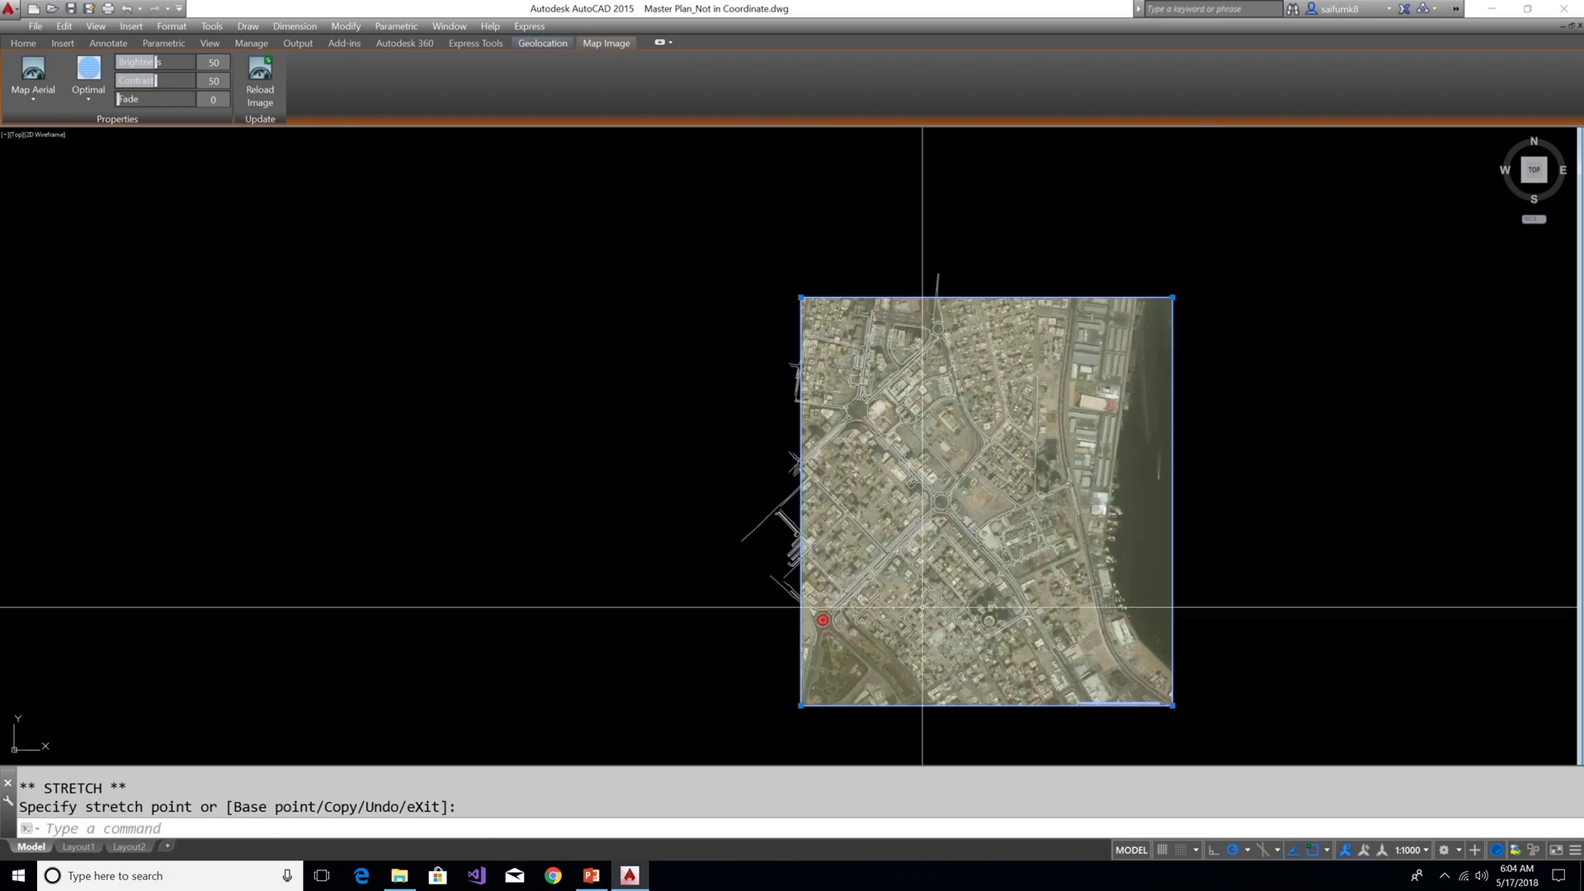
click(702, 298)
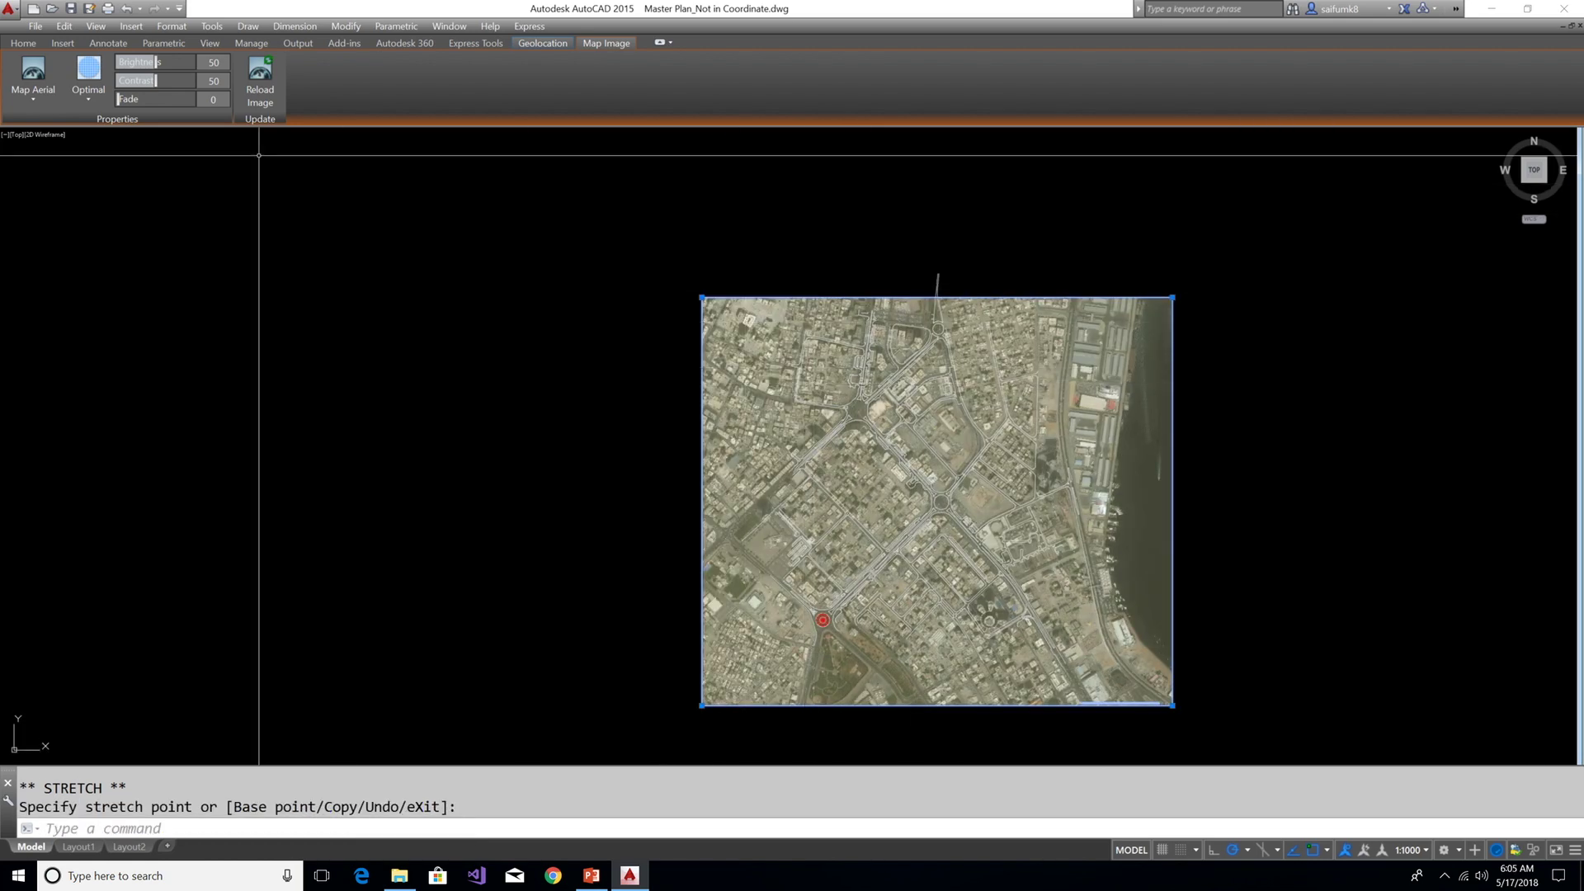
click(92, 94)
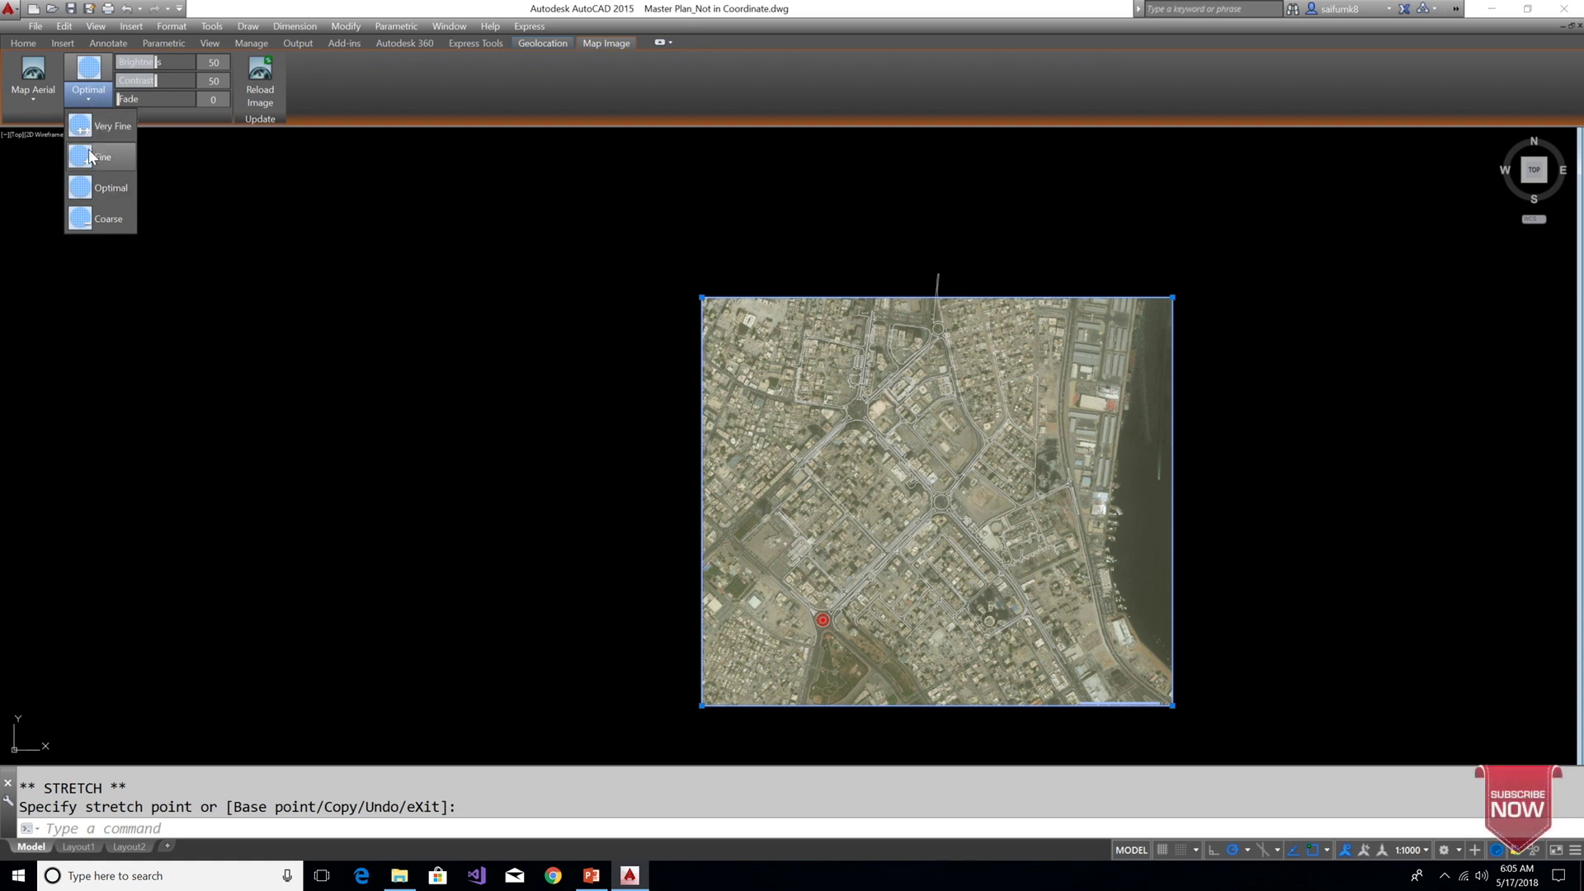
Set the map image to Very Fine resolution with brightness 41, contrast 58 and fade 41
click(97, 131)
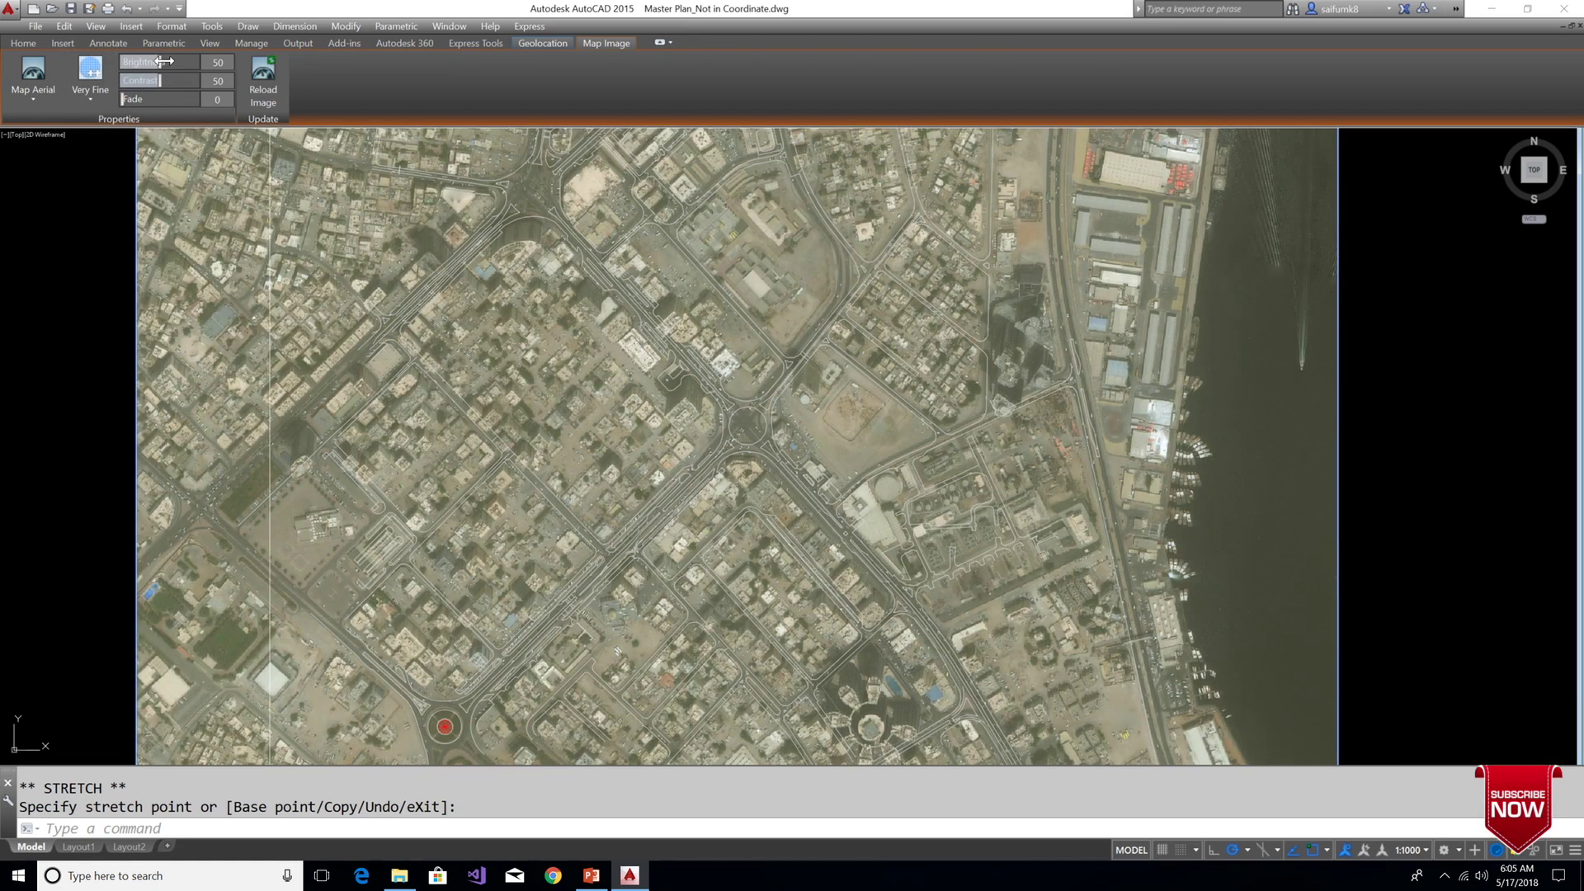
drag(164, 61, 142, 61)
click(166, 80)
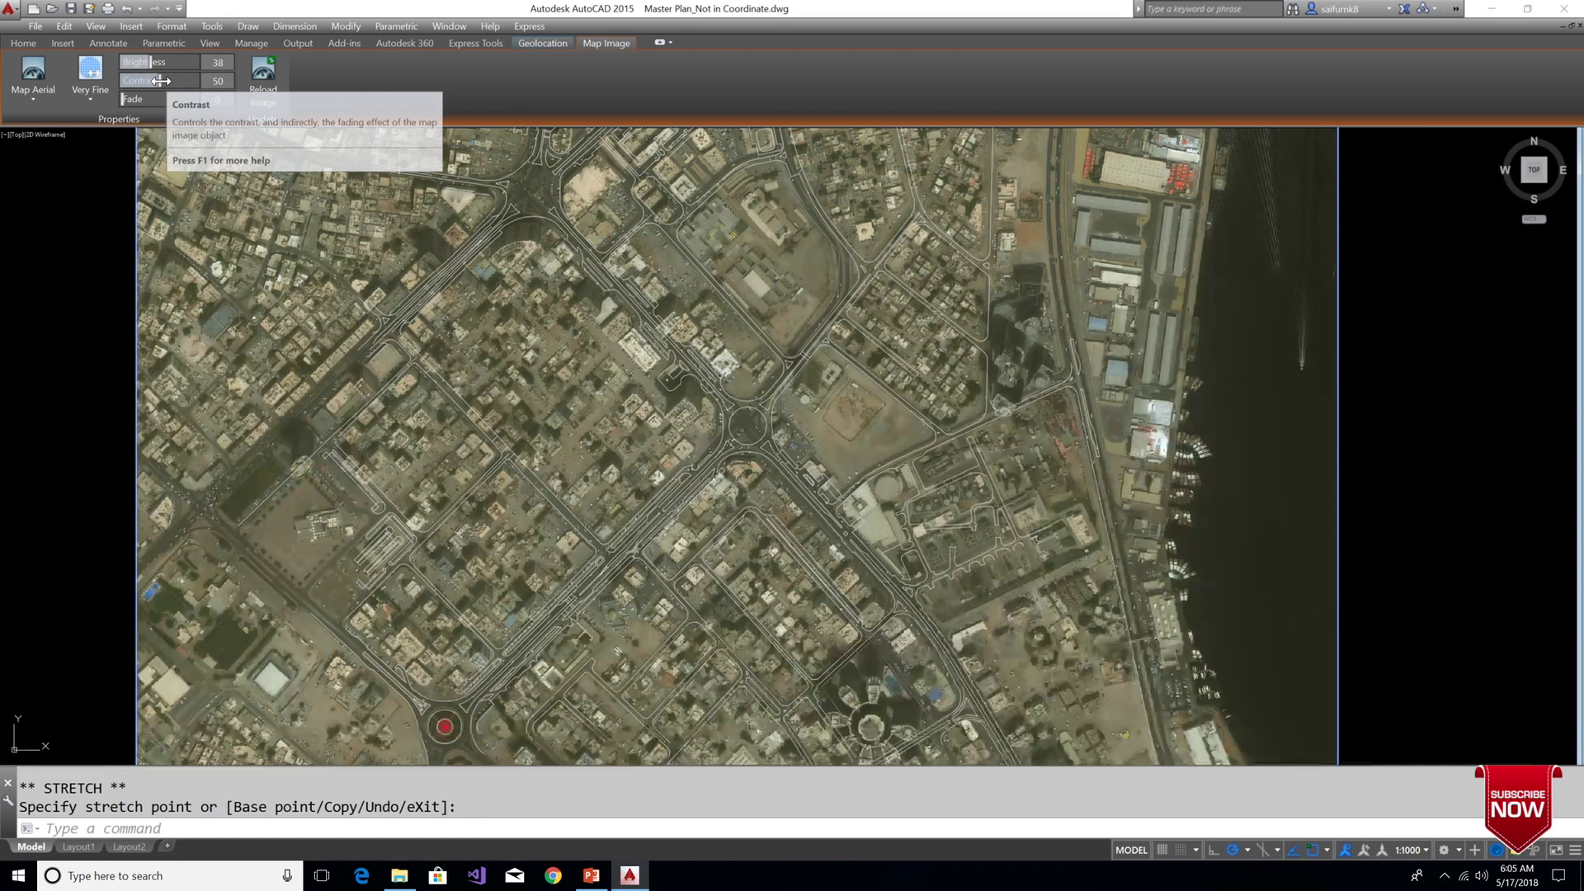
click(137, 99)
drag(142, 101, 174, 100)
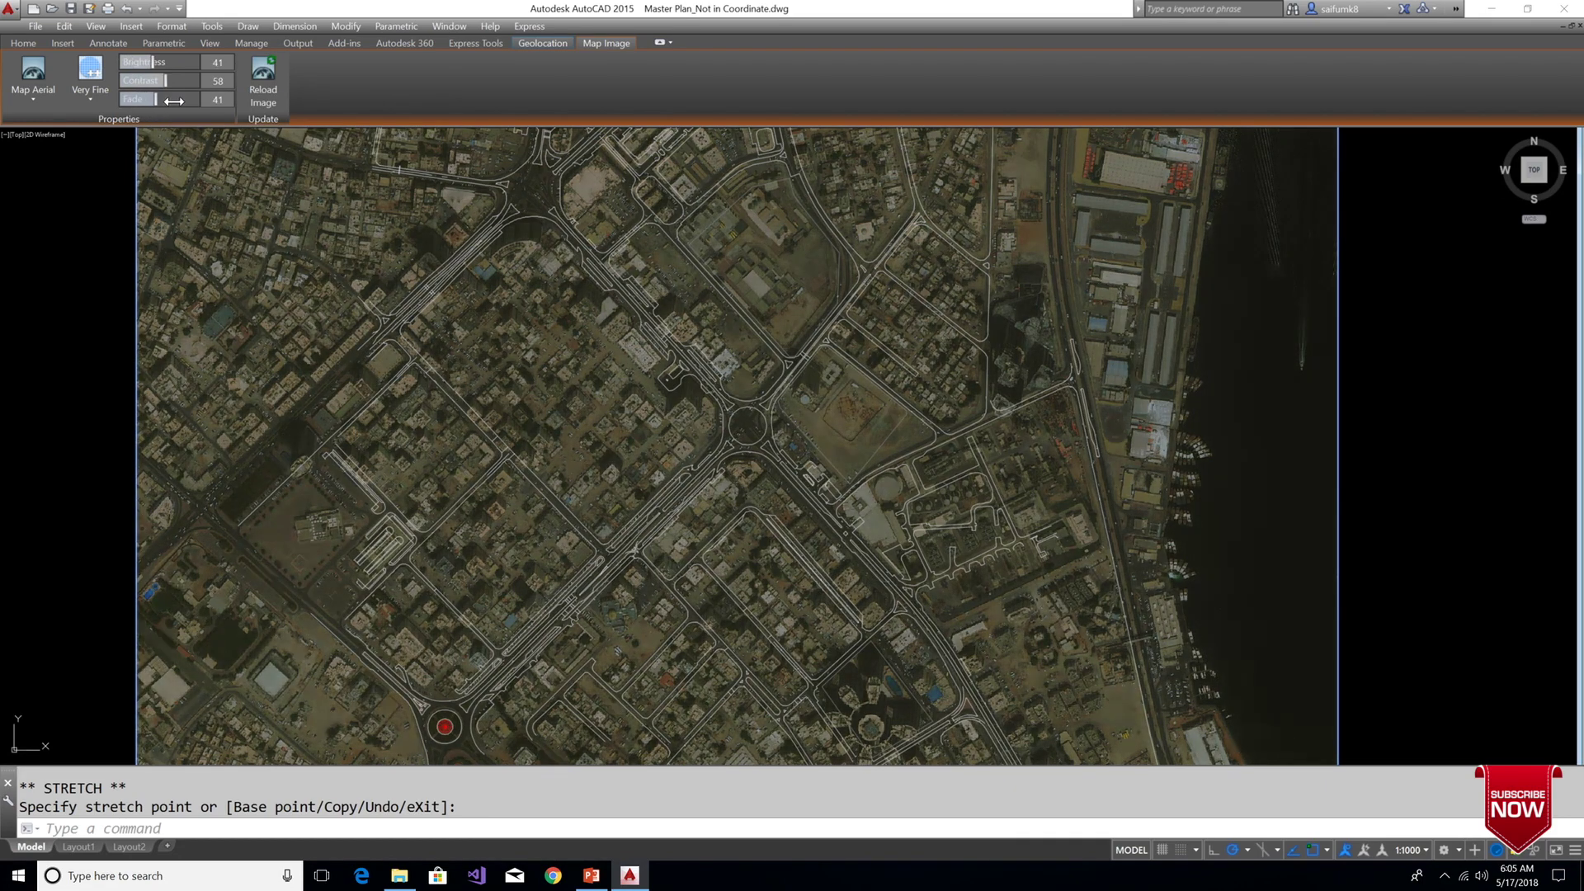